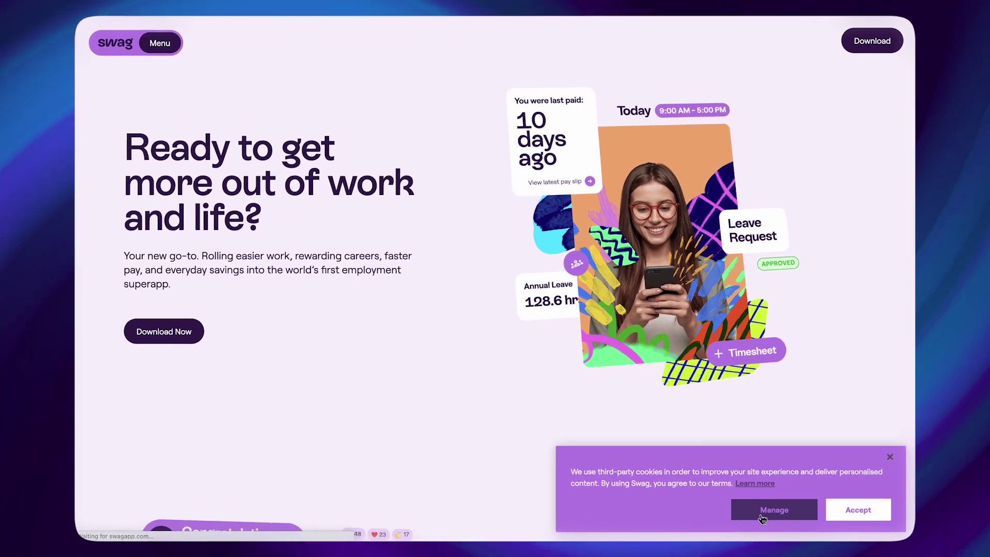
scroll(496, 342, down, 4)
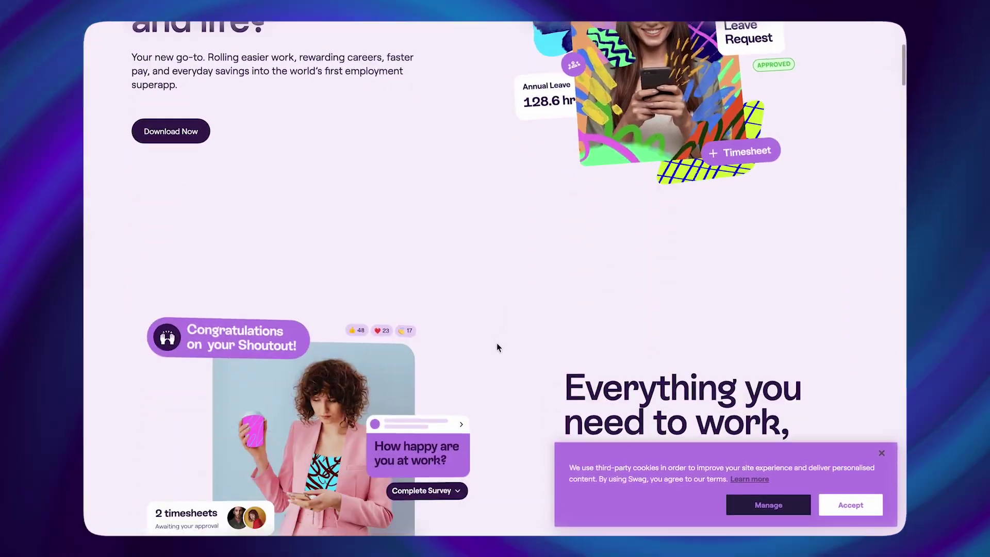
scroll(497, 344, down, 5)
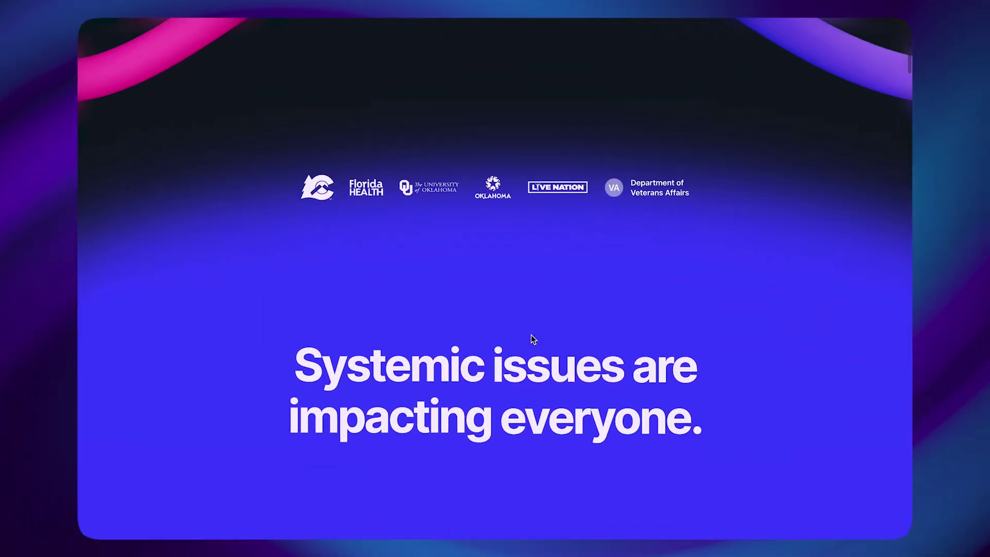
scroll(533, 339, down, 10)
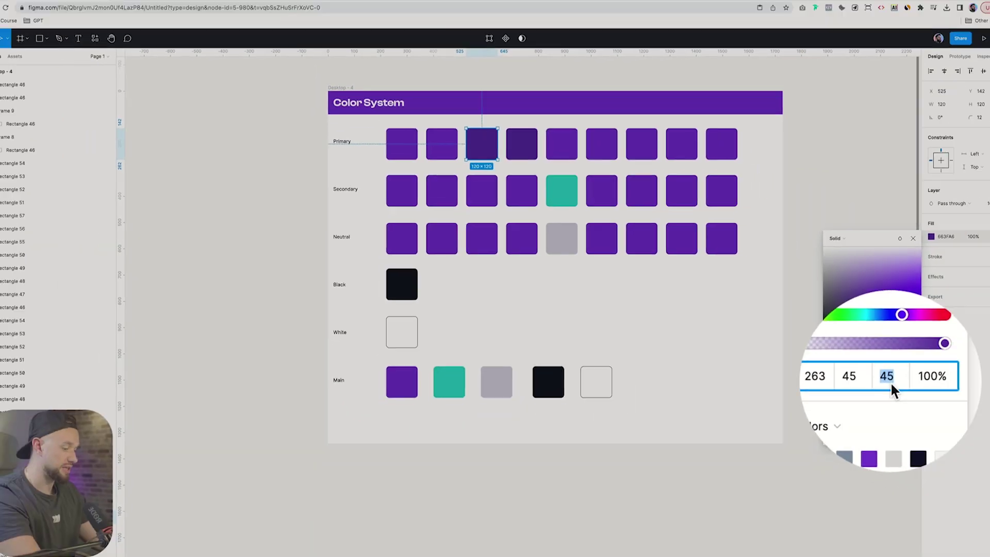
Darken the third Primary swatch by lowering its HSL saturation to 35 and lightness to 35.
key(shift+Down)
click(852, 375)
key(shift+Down)
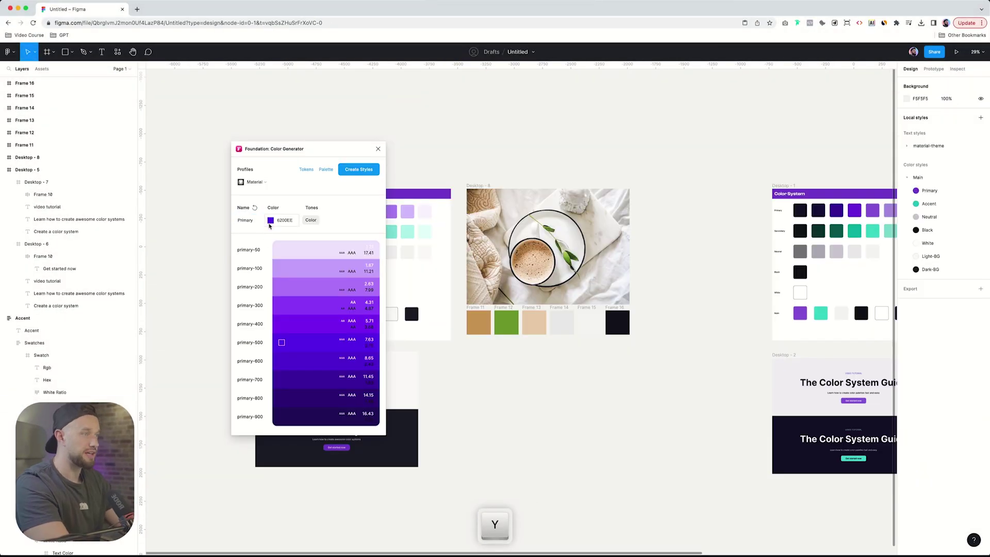
Sample the brown swatch below the coffee photo as the Primary color in Foundation: Color Generator.
click(270, 220)
click(142, 287)
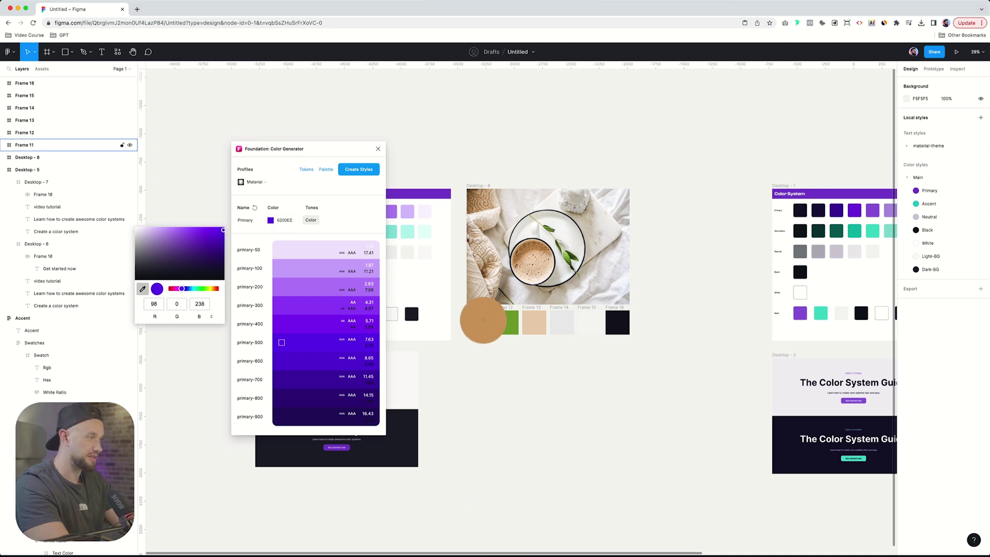
click(482, 317)
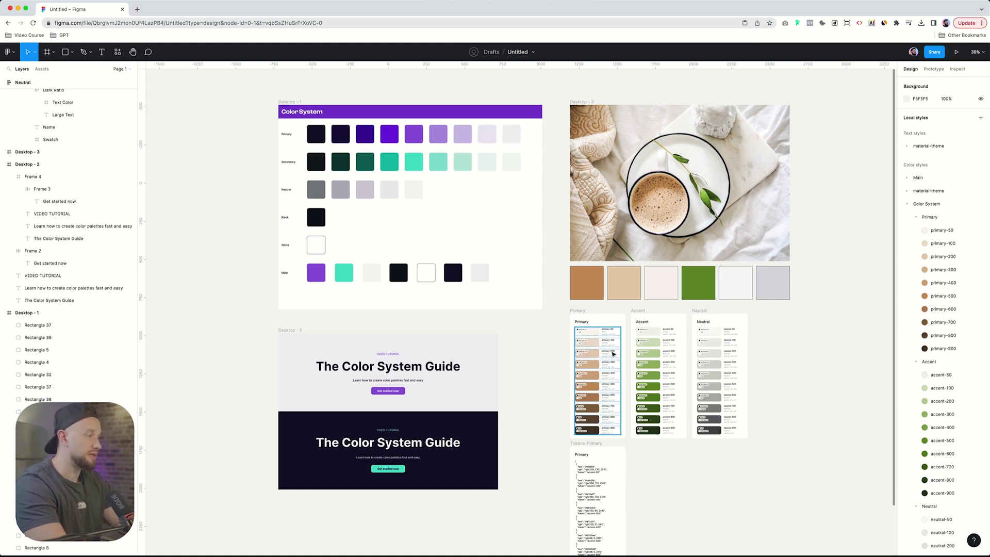
Duplicate the Color System frame onto the empty canvas area beside the original.
scroll(613, 354, up, 5)
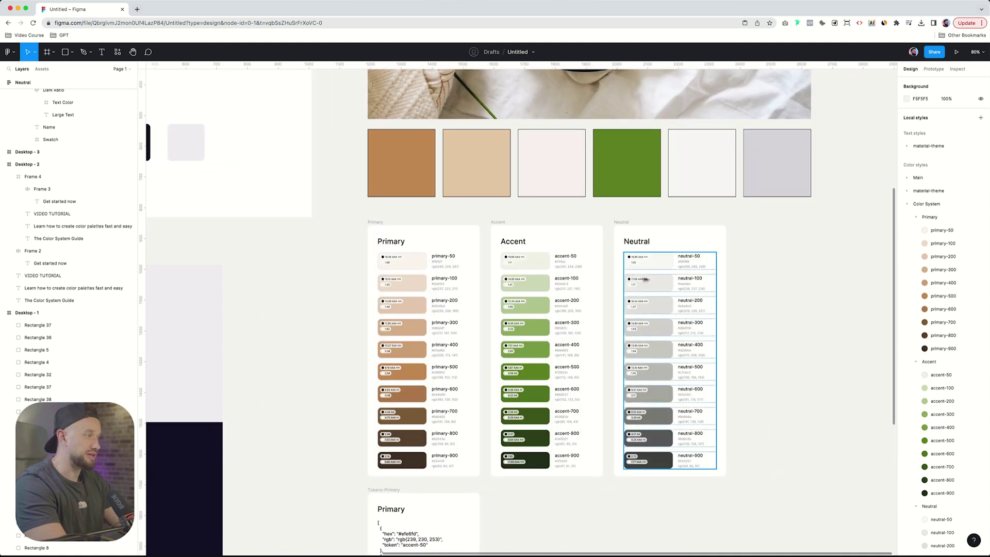
scroll(596, 358, down, 2)
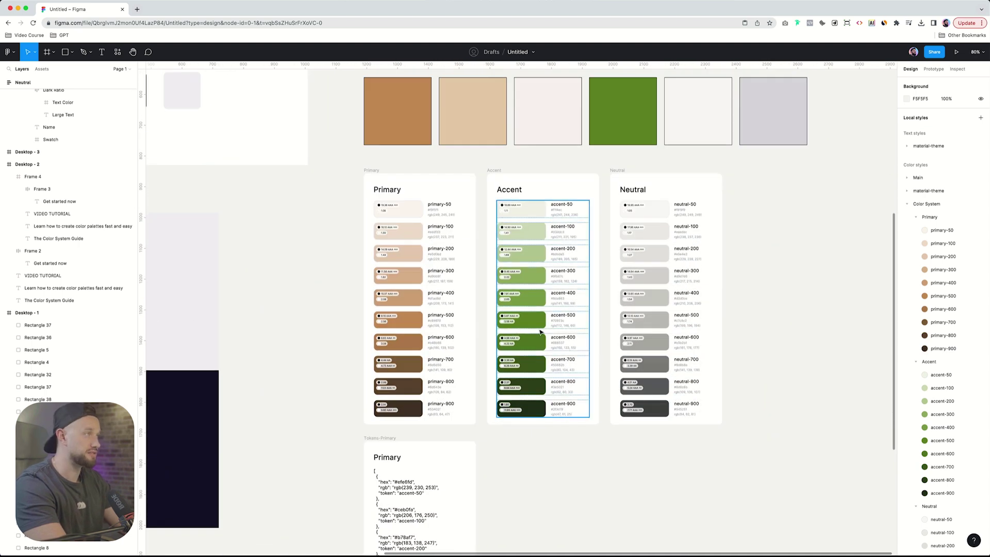
scroll(551, 296, down, 5)
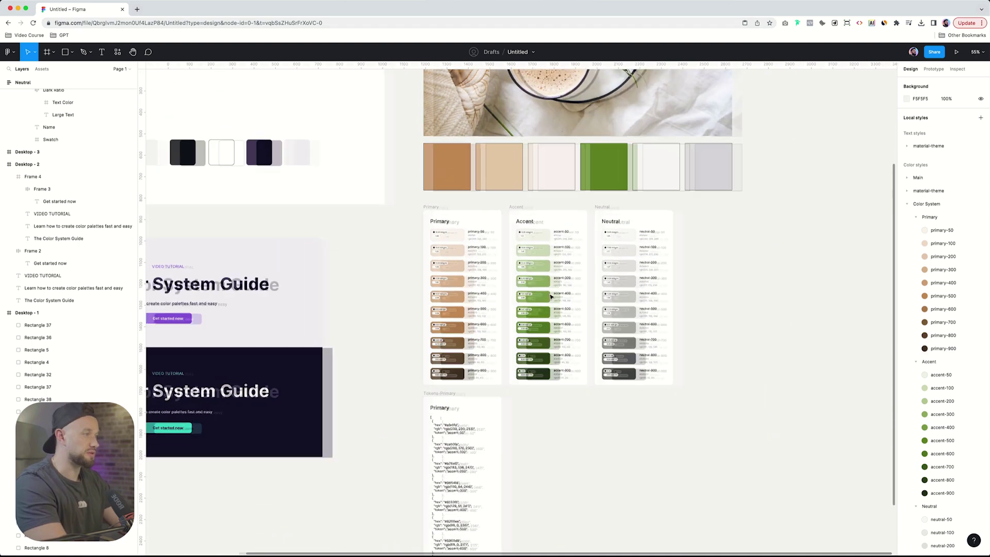
scroll(537, 163, left, 3)
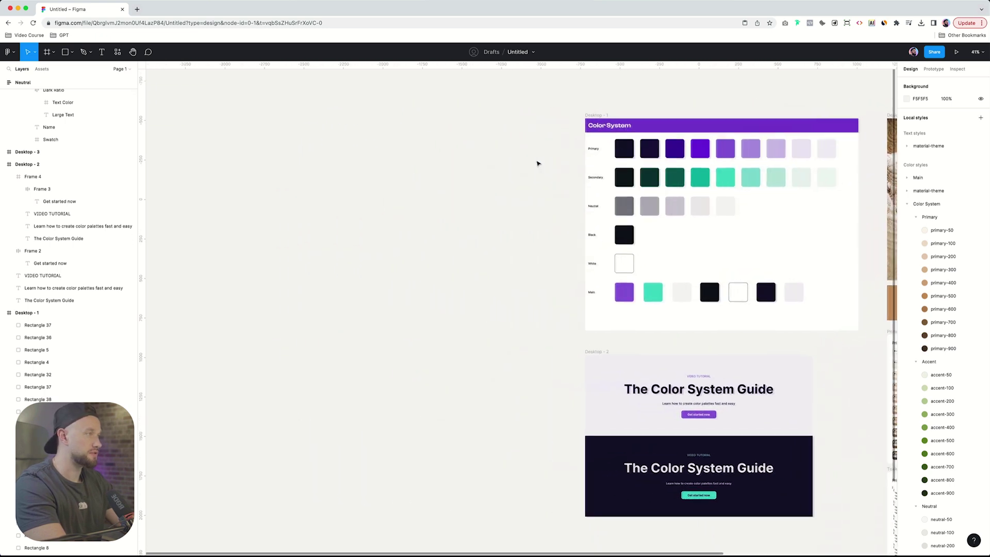
click(600, 118)
drag(599, 118, 264, 111)
Delete all color swatches from the duplicated Color System frame, leaving its header and row labels.
scroll(305, 117, left, 3)
drag(356, 158, 570, 281)
click(587, 343)
drag(586, 342, 282, 151)
key(Delete)
Draw a 120 × 120 square beside the Primary label and fill it with the header's purple.
scroll(283, 141, up, 3)
key(r)
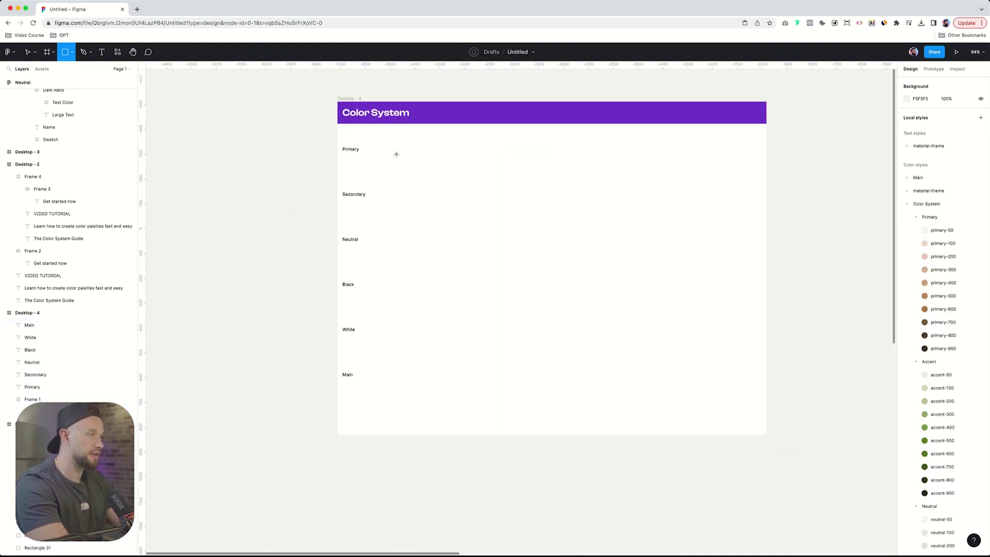
mouse_move(389, 137)
mouse_down()
mouse_move(422, 177)
mouse_move(419, 167)
mouse_up()
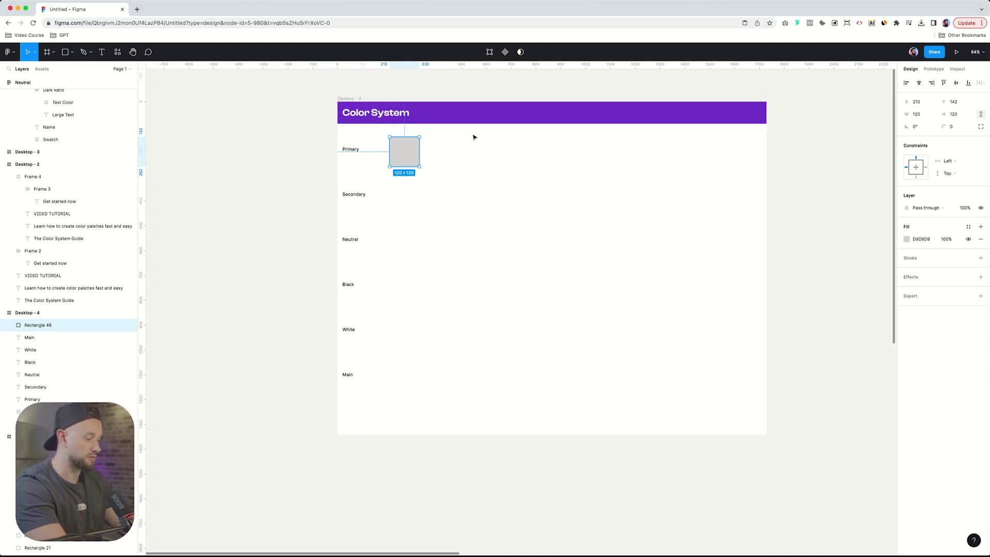
key(i)
click(495, 109)
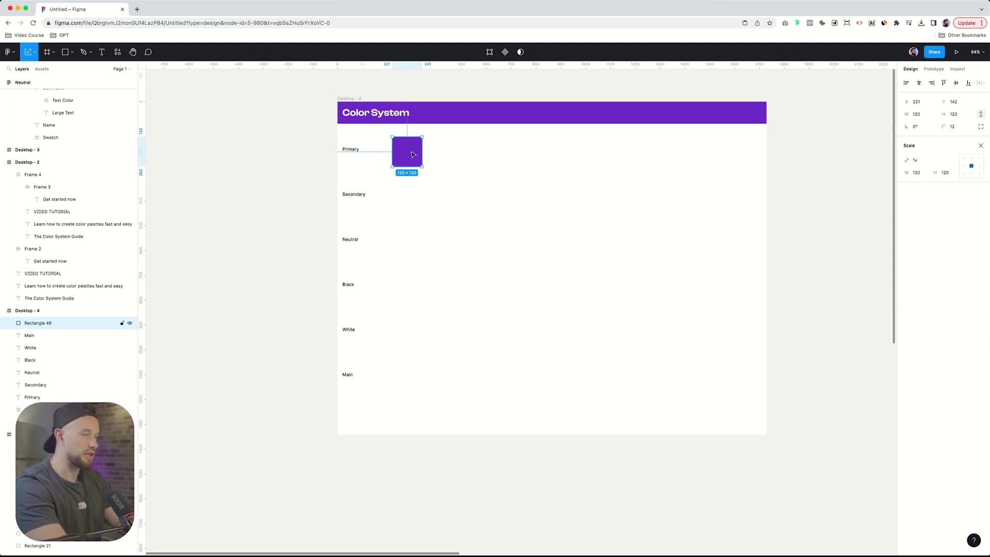
Wrap the purple square in an auto layout frame and duplicate it into a row of nine swatches.
key(shift+a)
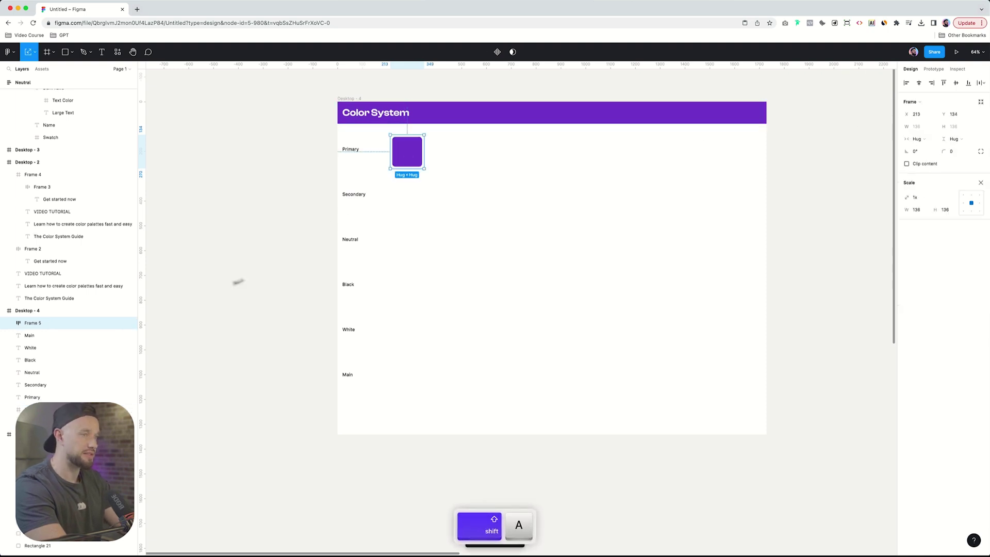
click(415, 157)
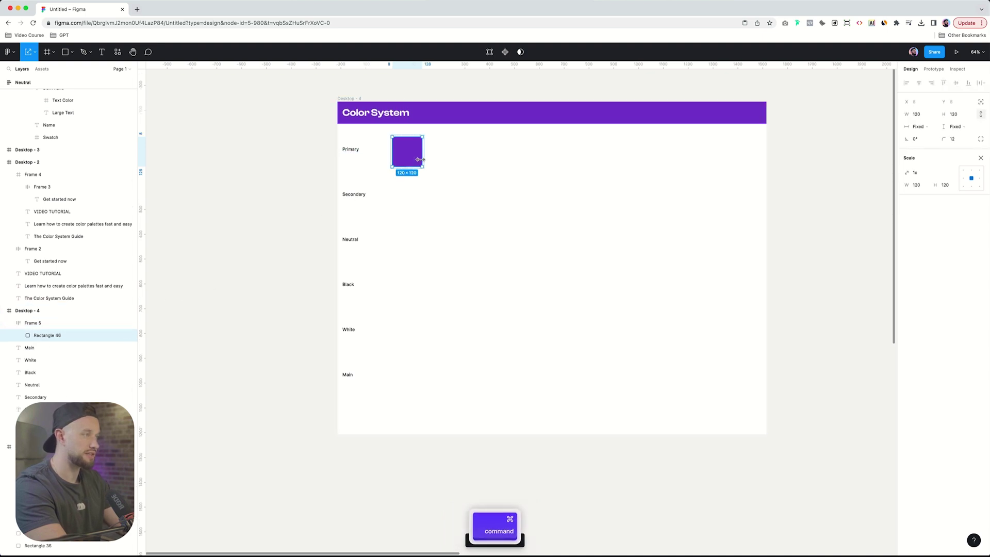
key(super+d)
key(super+d)
key(super+d)
key(super+d)
key(super+d)
key(super+d)
key(super+d)
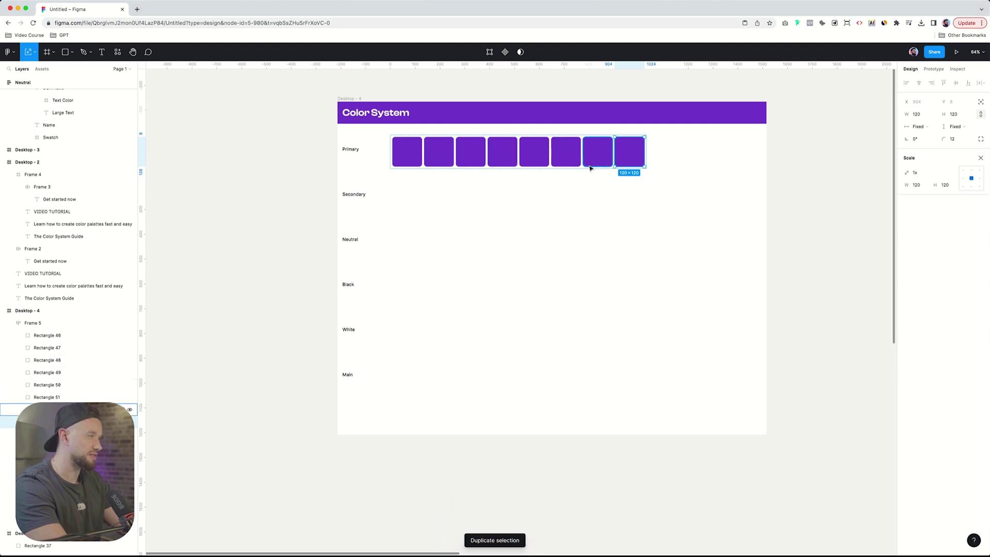
key(super+d)
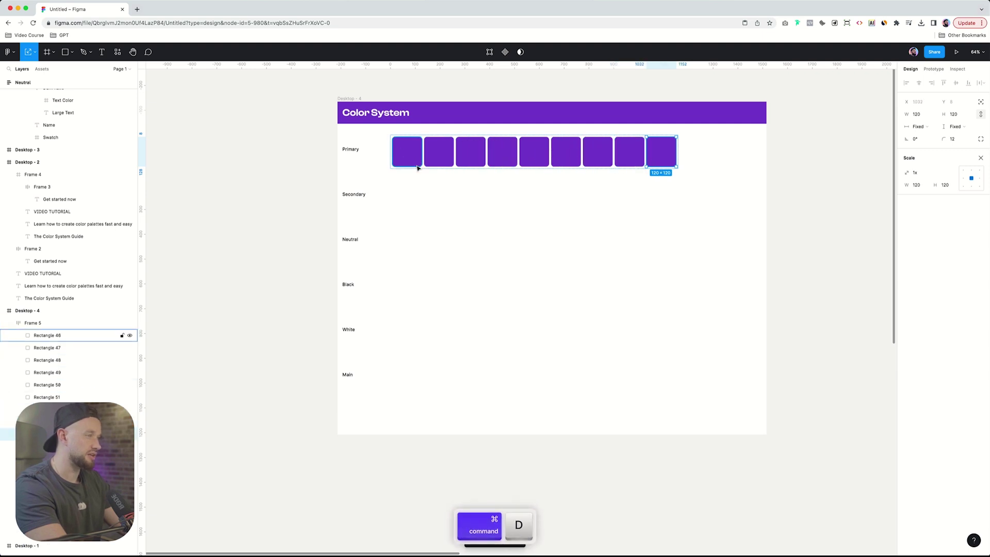
Set the spacing between the Primary row's swatches to 32 in its auto layout.
click(55, 324)
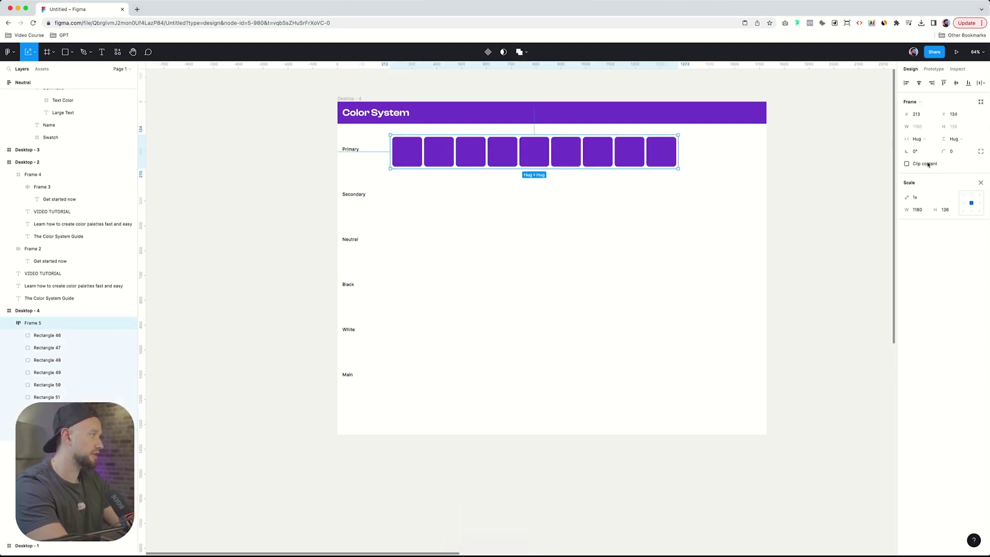
click(979, 183)
click(916, 209)
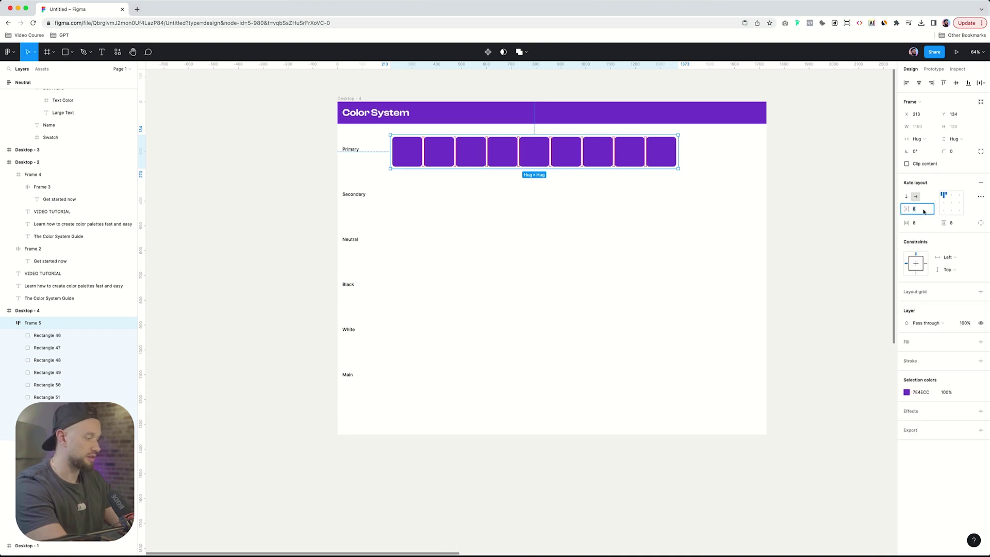
text(32)
key(Return)
Copy the swatch row to Secondary, Neutral, Black and White, keeping only one swatch each for Black and White.
drag(454, 153, 456, 282)
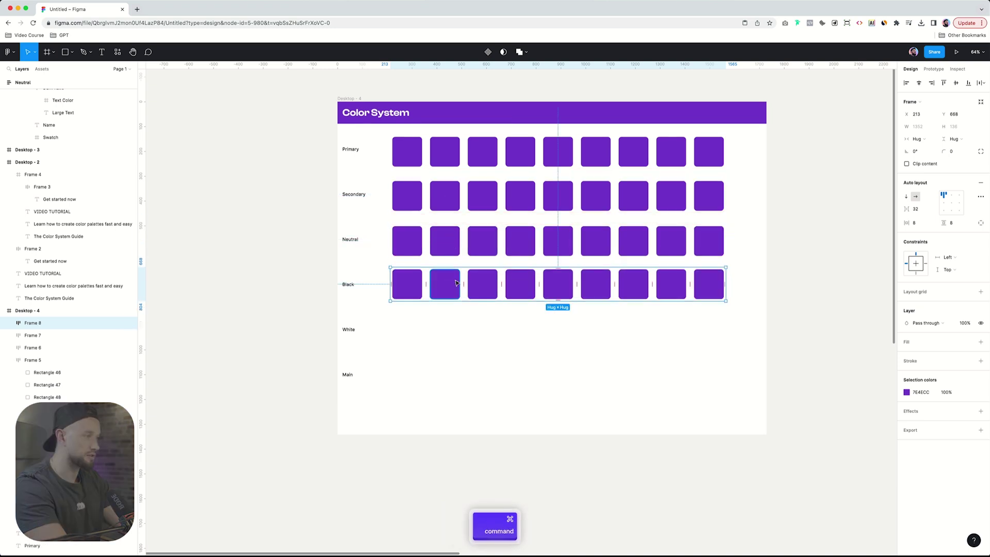
drag(751, 314, 412, 333)
key(Delete)
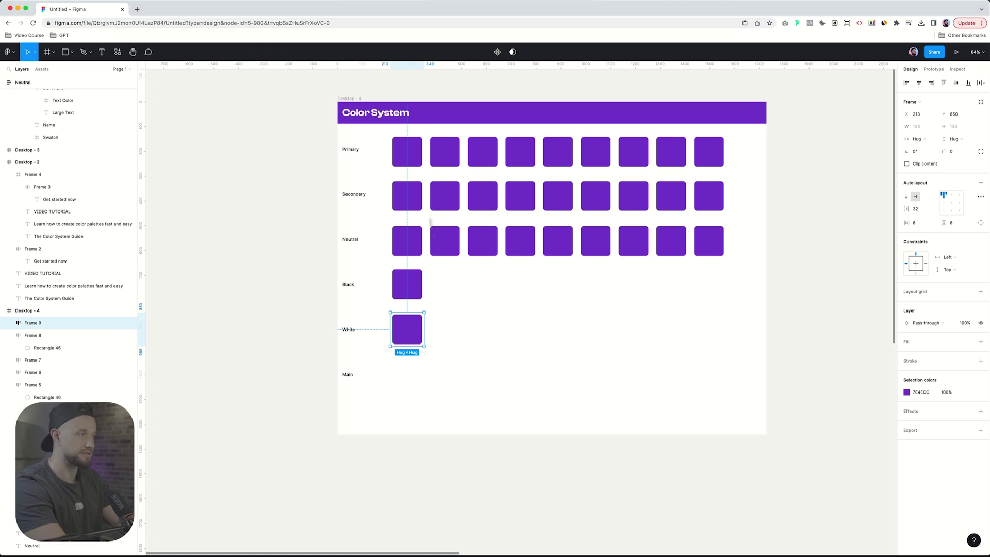
click(504, 371)
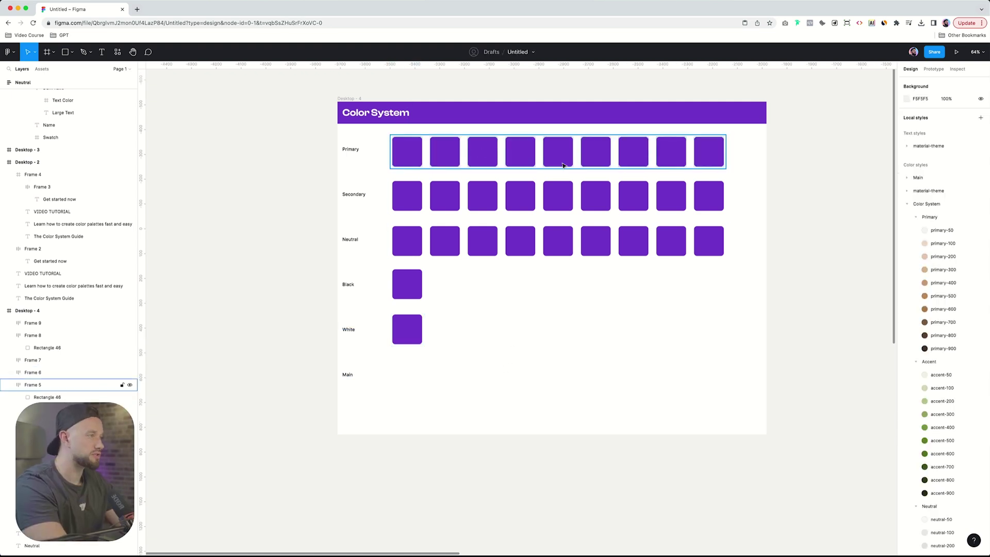
Change the middle Secondary swatch's fill to teal by shifting its hue.
key(super)
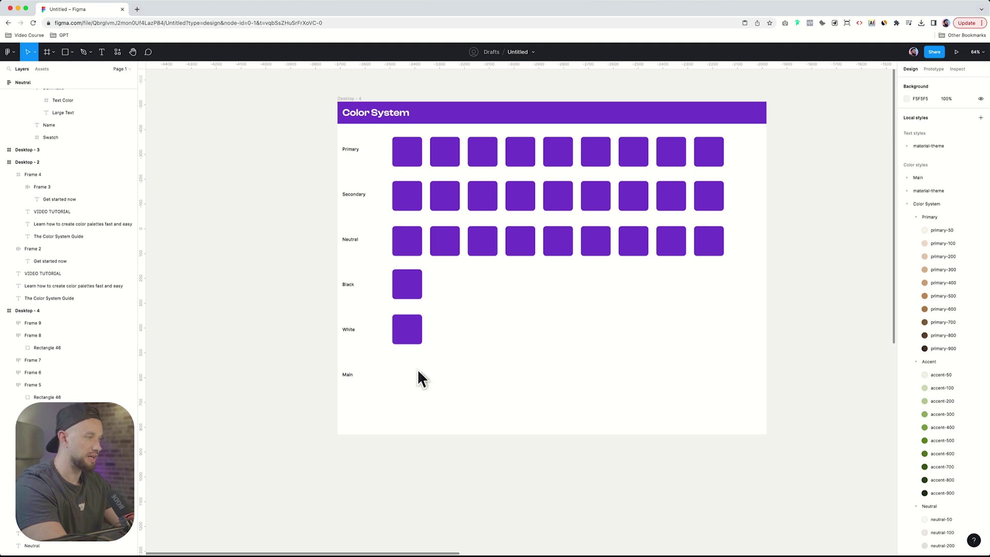
double_click(559, 157)
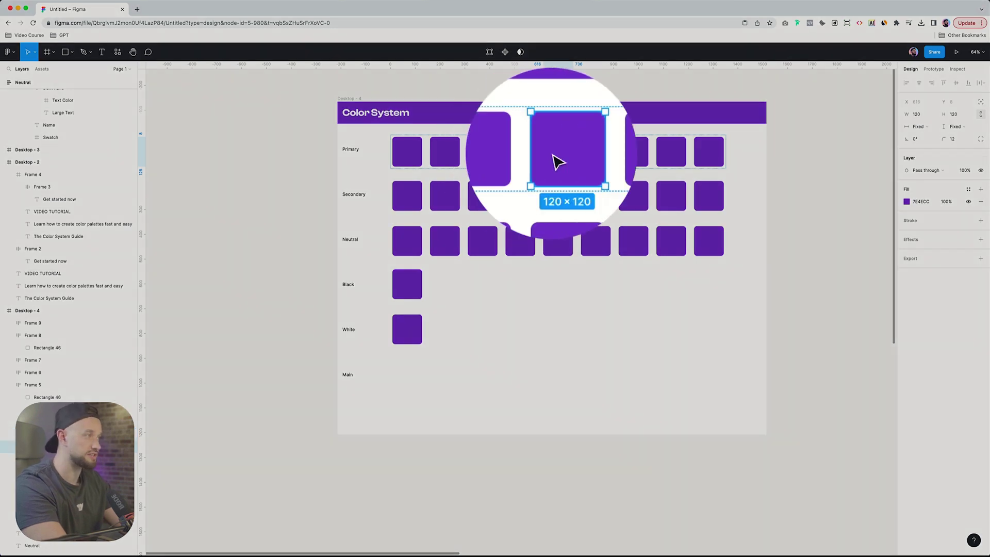
super+click(562, 206)
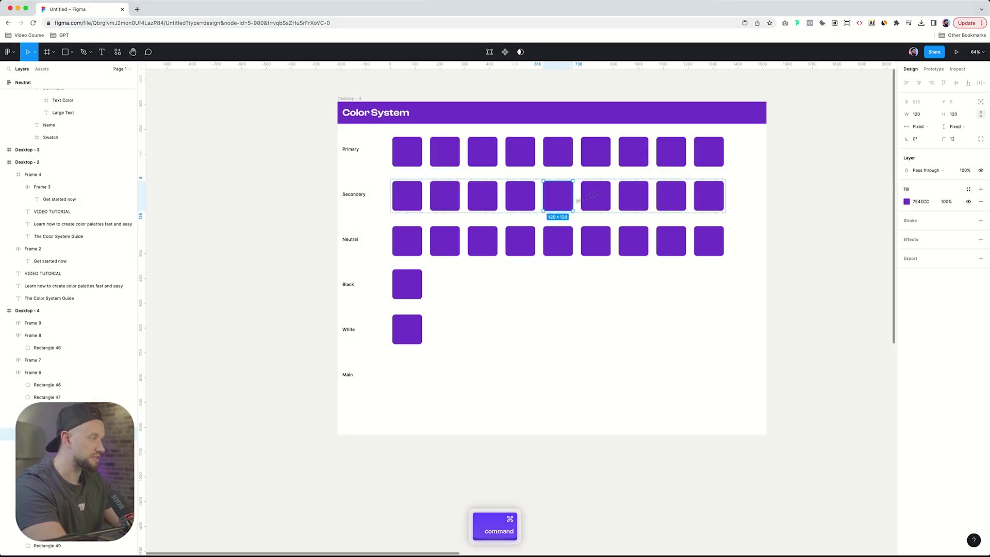
click(906, 202)
click(841, 336)
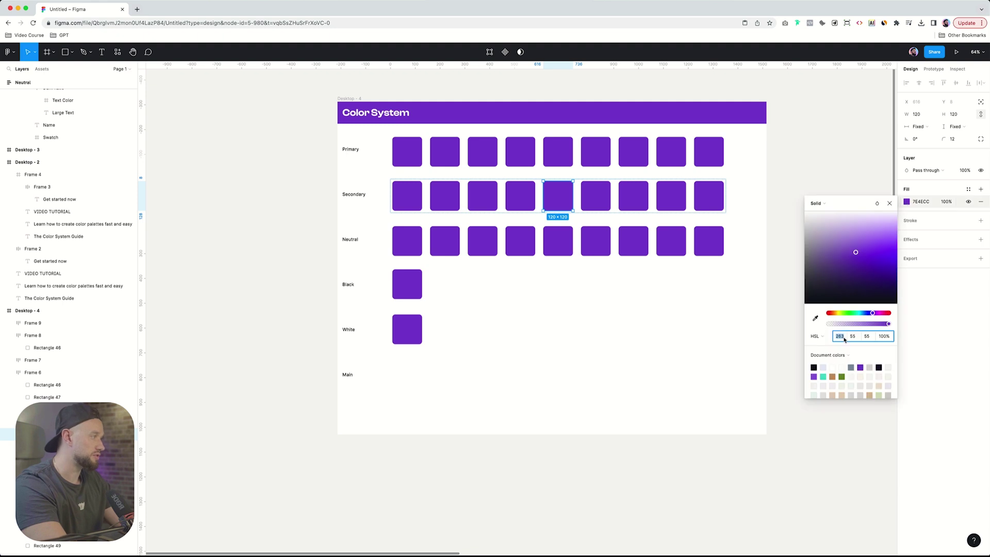
drag(867, 316, 859, 316)
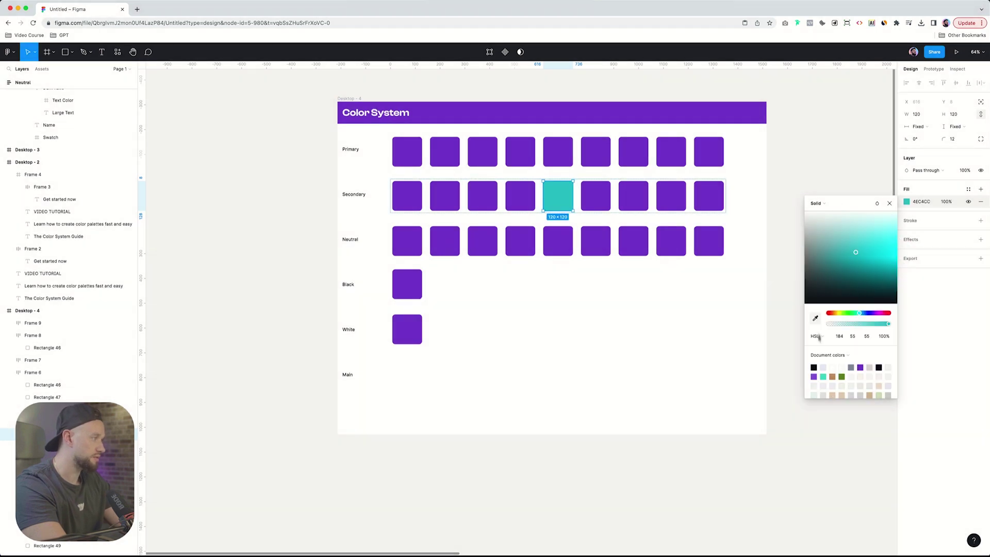
click(819, 336)
Fill the middle Neutral swatch with grey sampled from a temporary default-filled rectangle, and delete that rectangle.
super+click(560, 241)
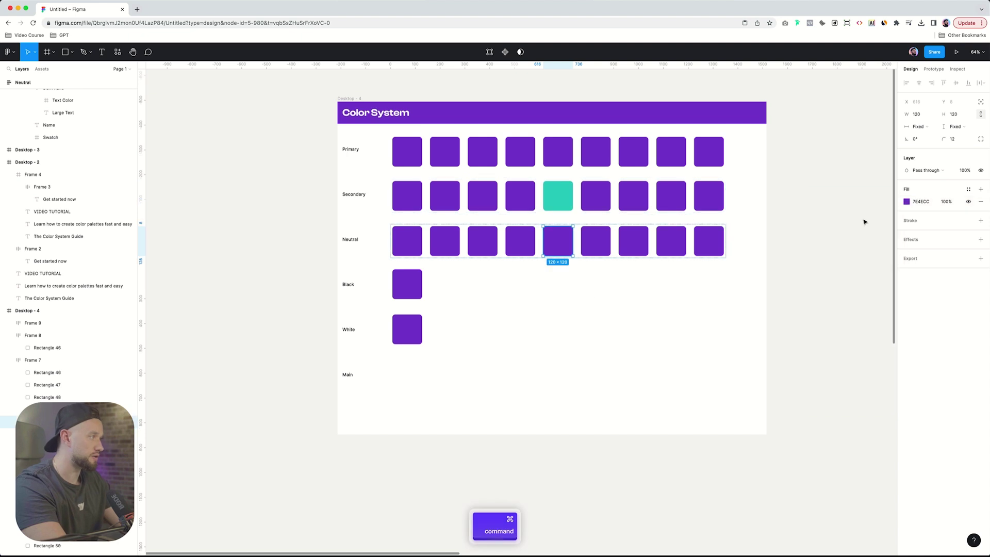
click(564, 269)
super+click(563, 237)
click(600, 290)
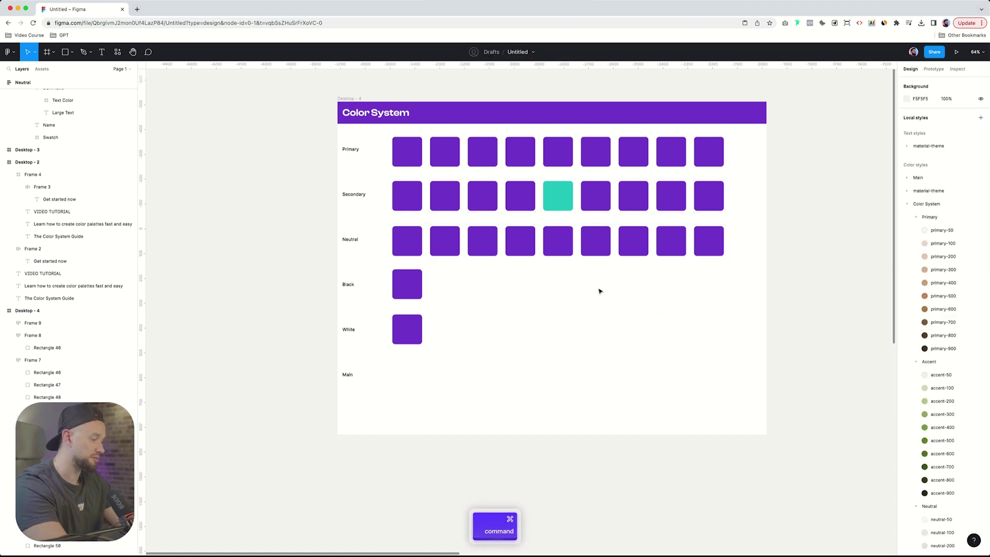
key(r)
drag(557, 287, 580, 310)
super+click(558, 241)
key(i)
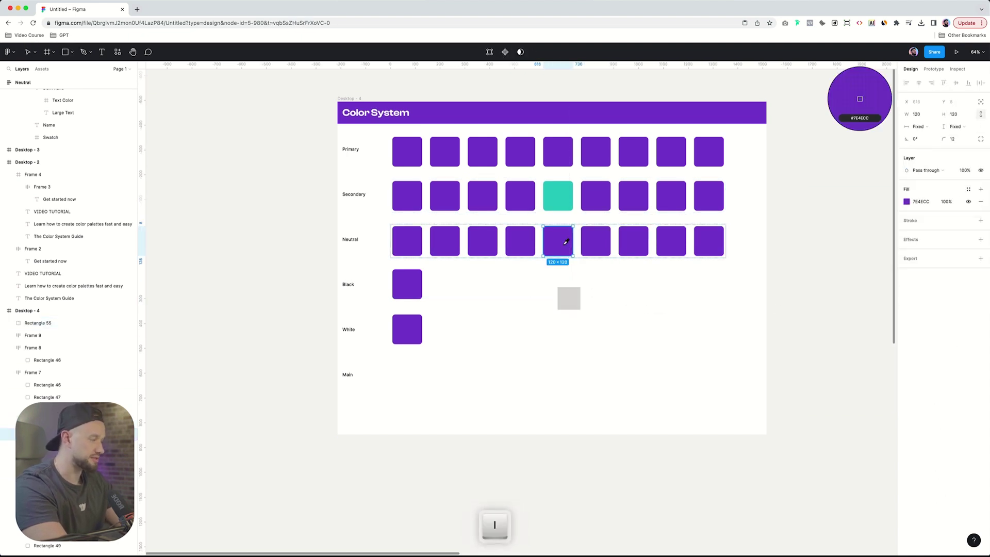
click(579, 291)
click(606, 301)
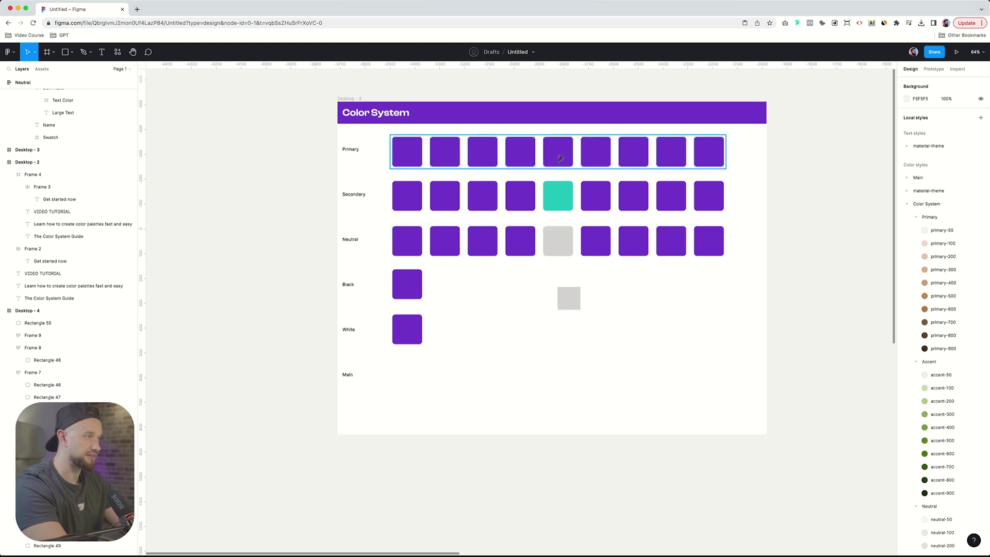
super+click(567, 298)
key(BackSpace)
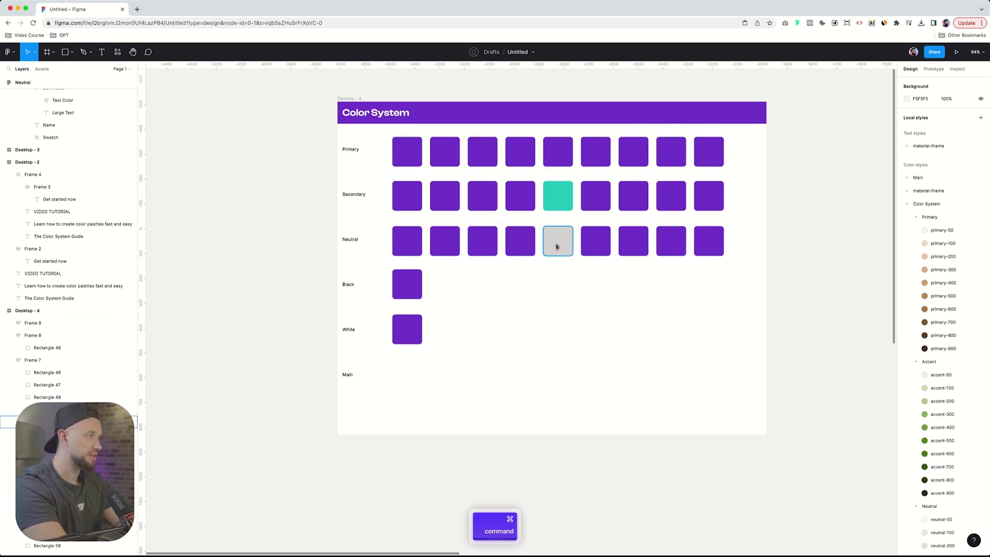
Change the Black row swatch's fill to a near-black color.
super+click(415, 286)
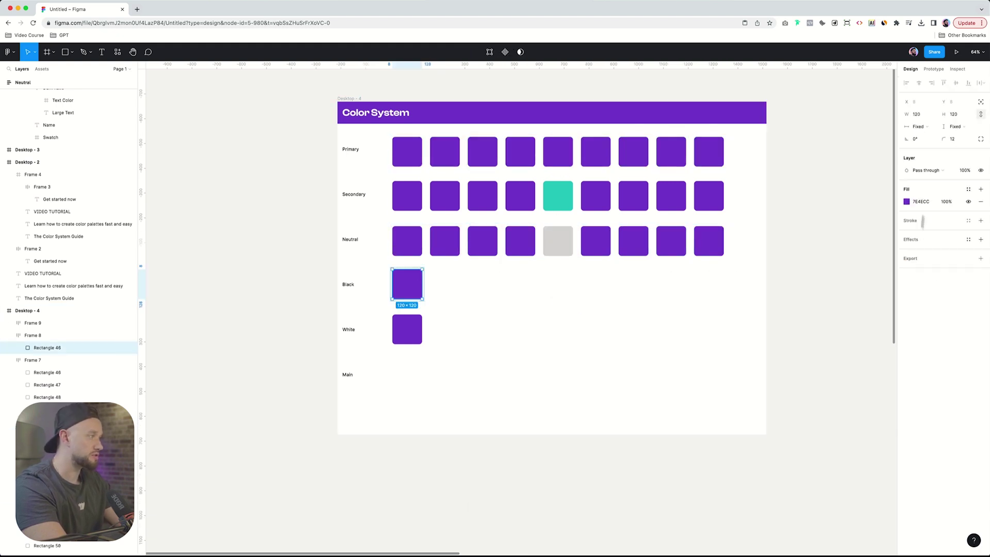
click(907, 201)
drag(879, 232, 798, 311)
Set the White row swatch's fill to white (FFFFFF) and add a black stroke to it.
click(412, 333)
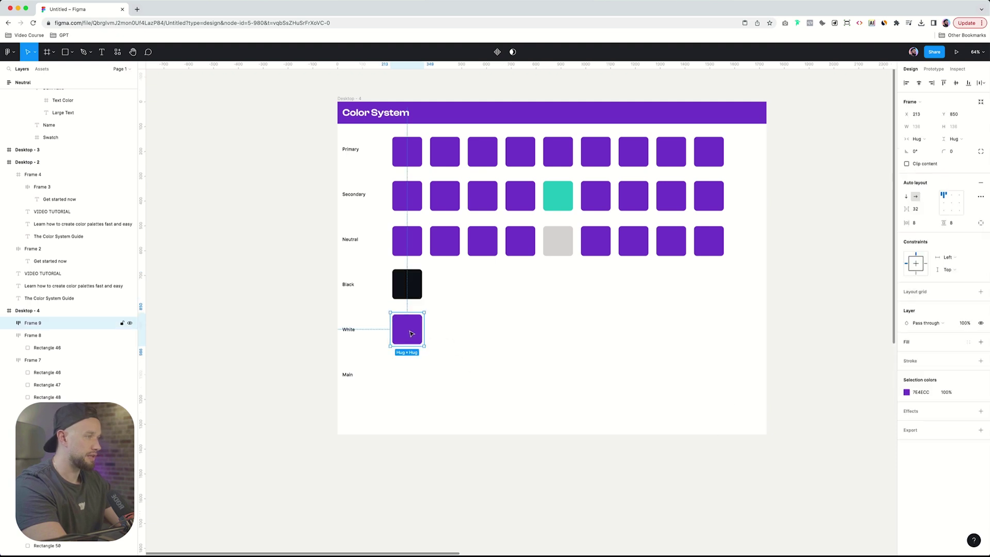
super+click(411, 333)
click(906, 202)
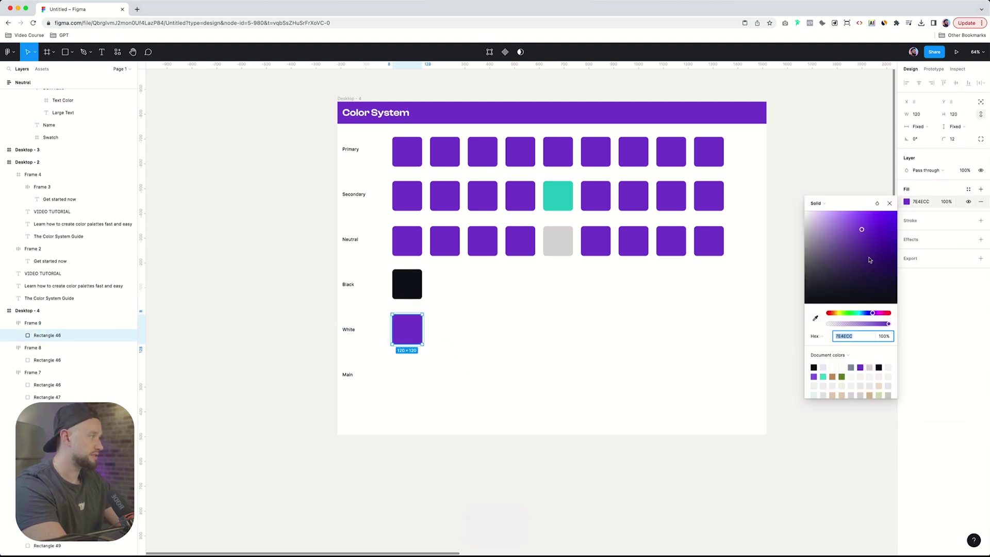
drag(870, 260, 799, 205)
click(930, 225)
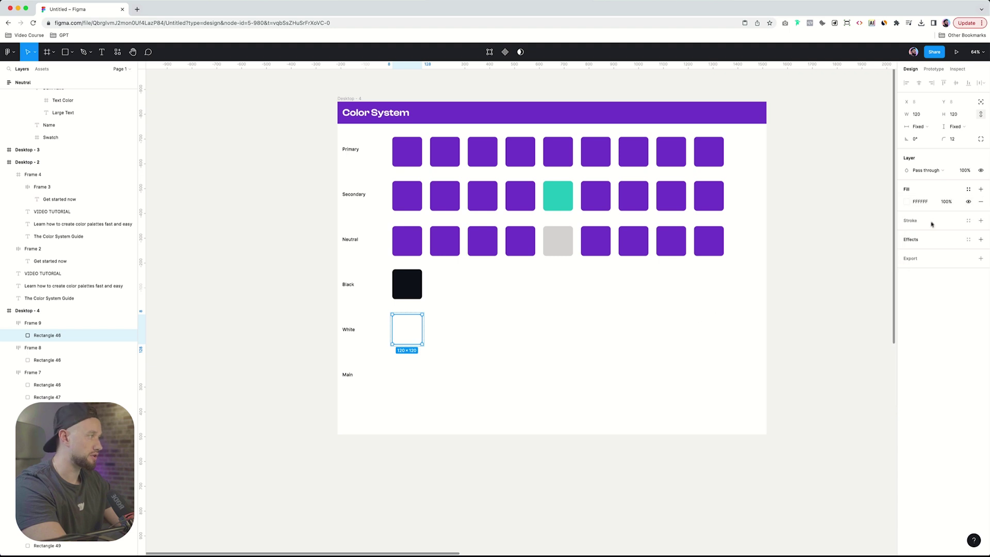
click(537, 364)
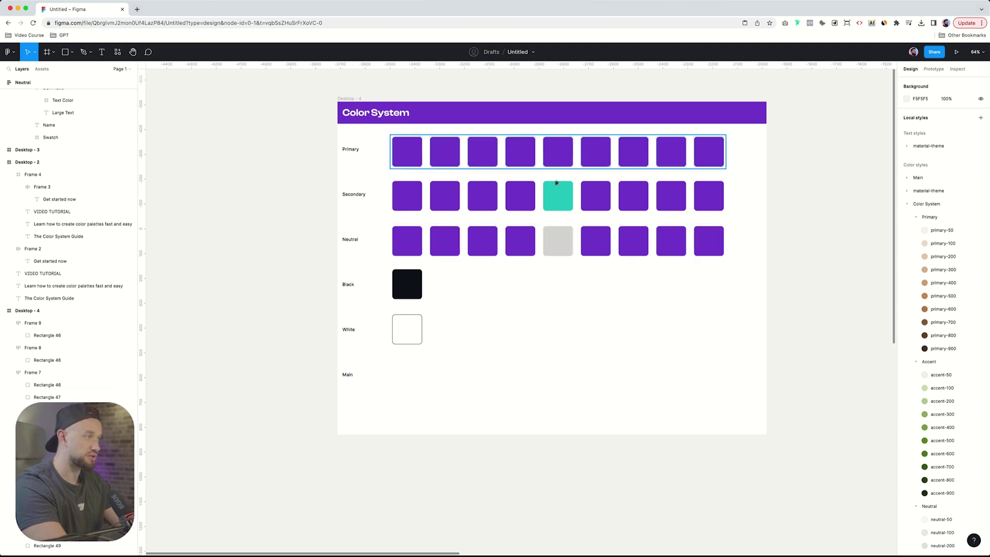
Copy the grey Neutral swatch and a middle purple Primary swatch to the empty area, overlapping them with the purple one in front.
super+click(561, 242)
alt+drag(556, 240, 591, 333)
super+click(564, 154)
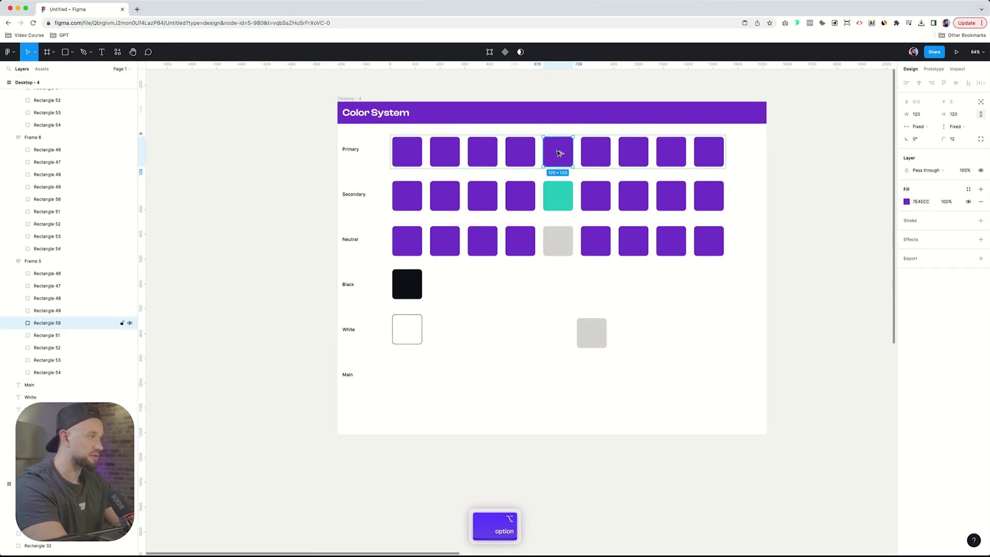
drag(559, 153, 607, 323)
key(alt+super+])
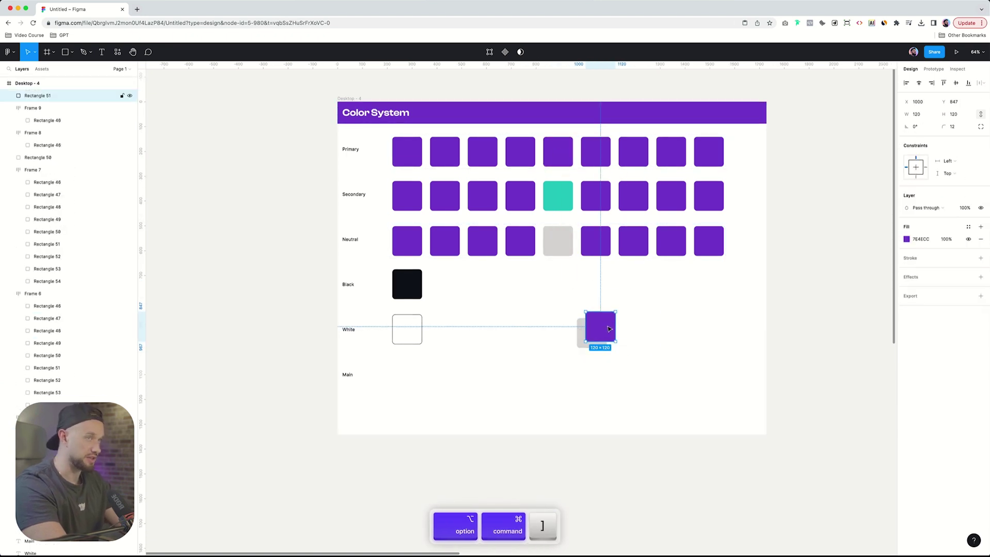
drag(612, 328, 606, 332)
Set the overlapping purple swatch's opacity to 8%.
key(1)
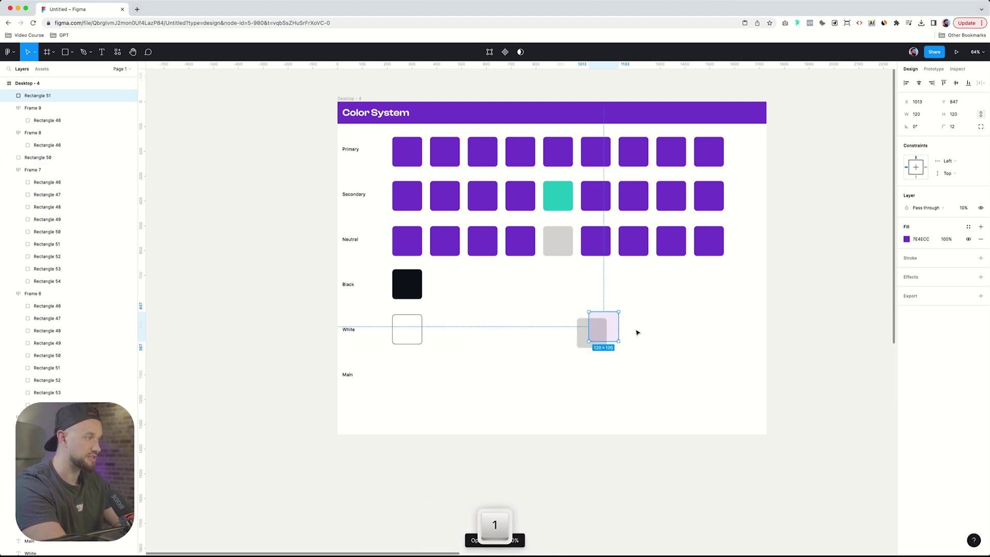
key(0)
key(5)
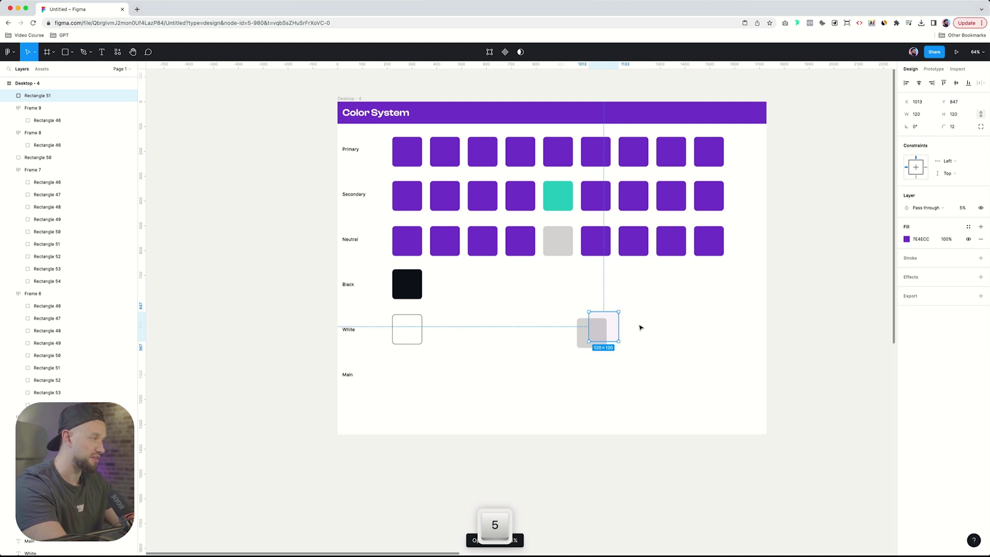
key(8)
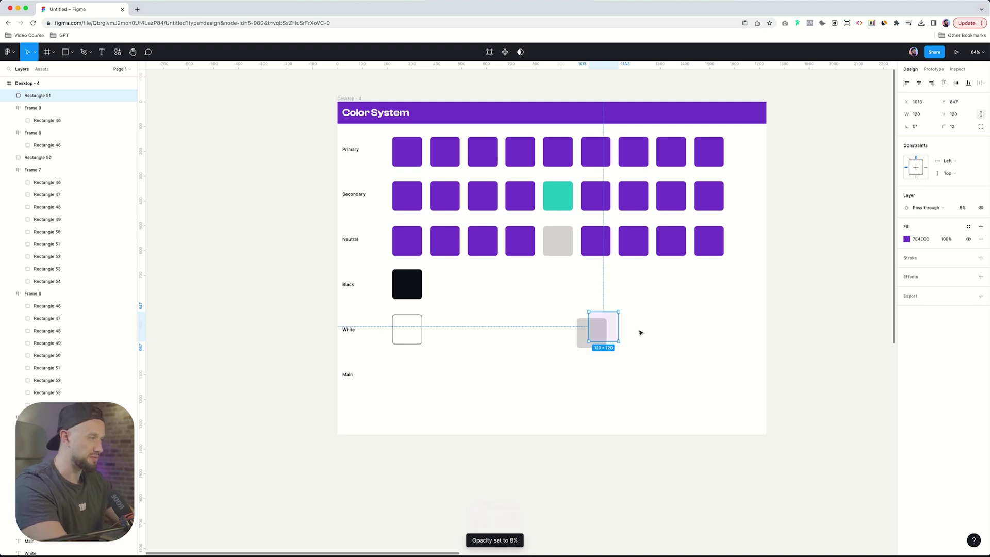
Duplicate the loose grey swatch beside the overlapping pair and fill the copy with the blended color sampled from the overlap.
click(598, 346)
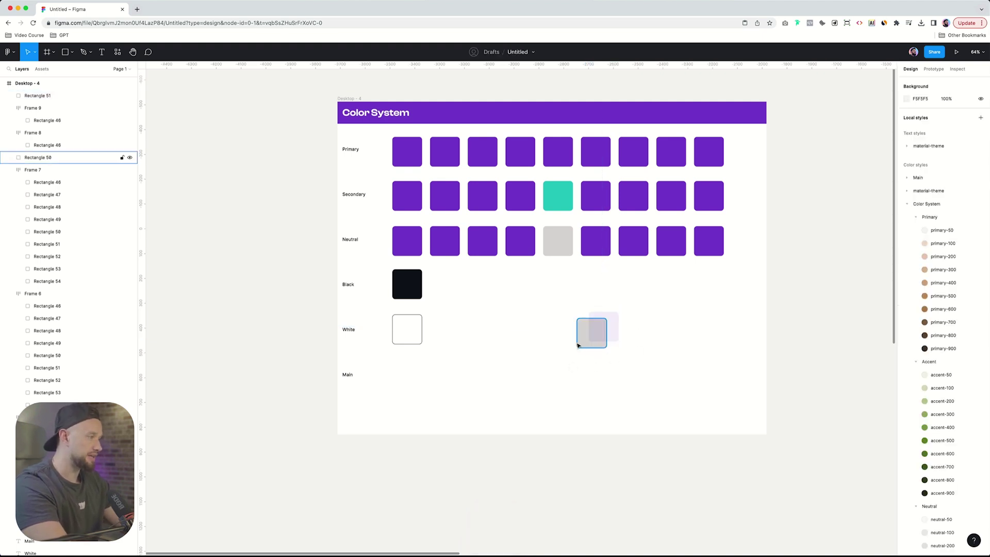
drag(601, 346, 675, 347)
key(i)
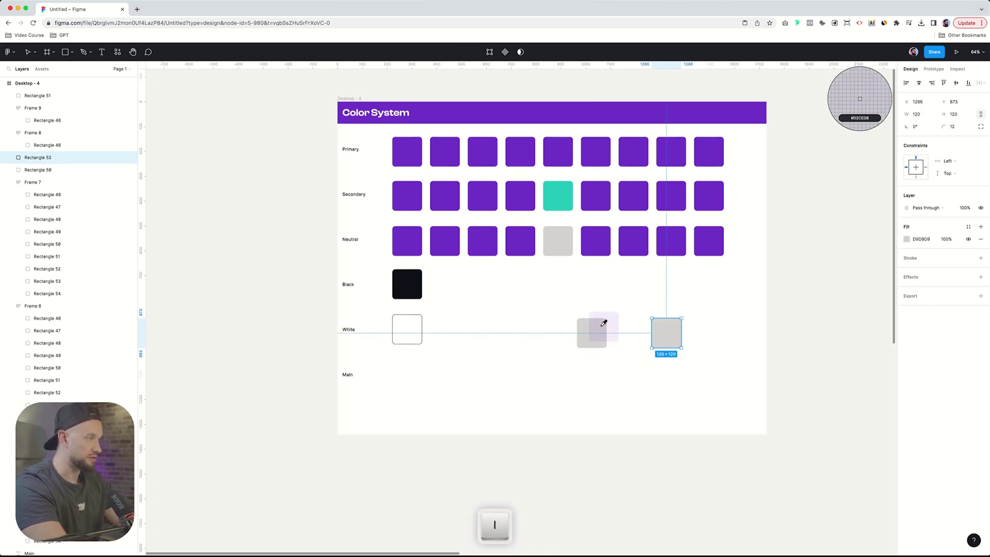
click(601, 327)
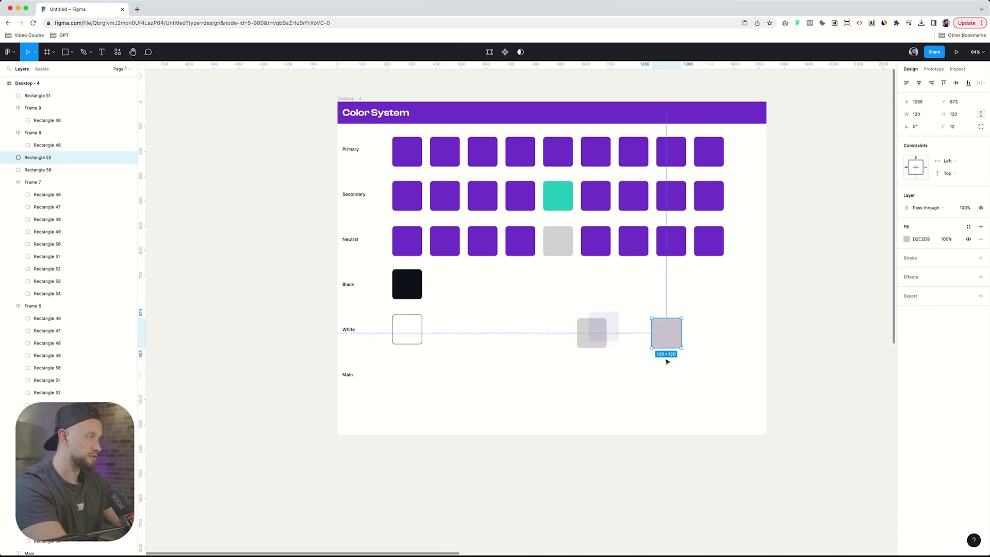
Delete the two overlapping grey and purple swatches, keeping the tinted grey copy.
click(628, 365)
click(585, 330)
key(Delete)
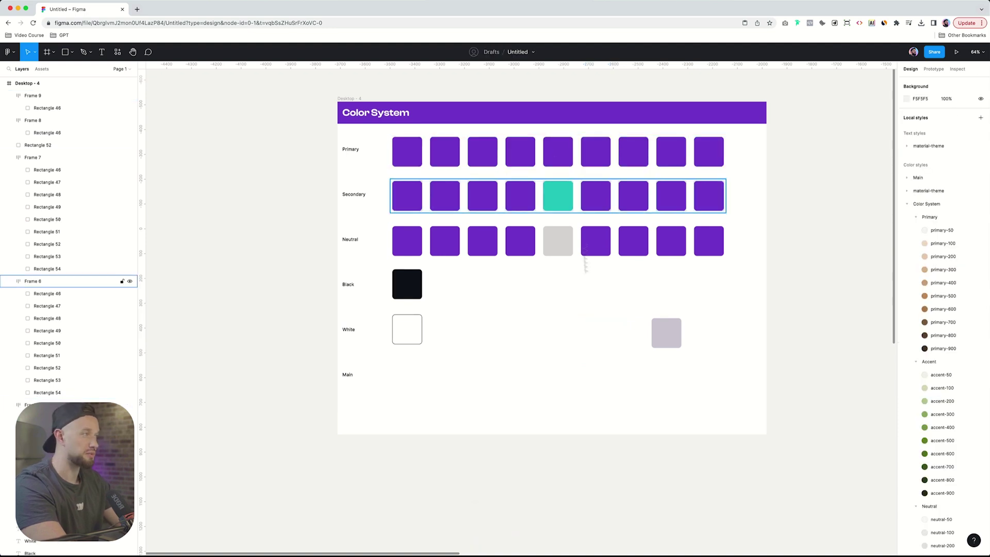
Ungroup the Primary, Secondary and Neutral swatch rows from their auto layout frames.
click(662, 330)
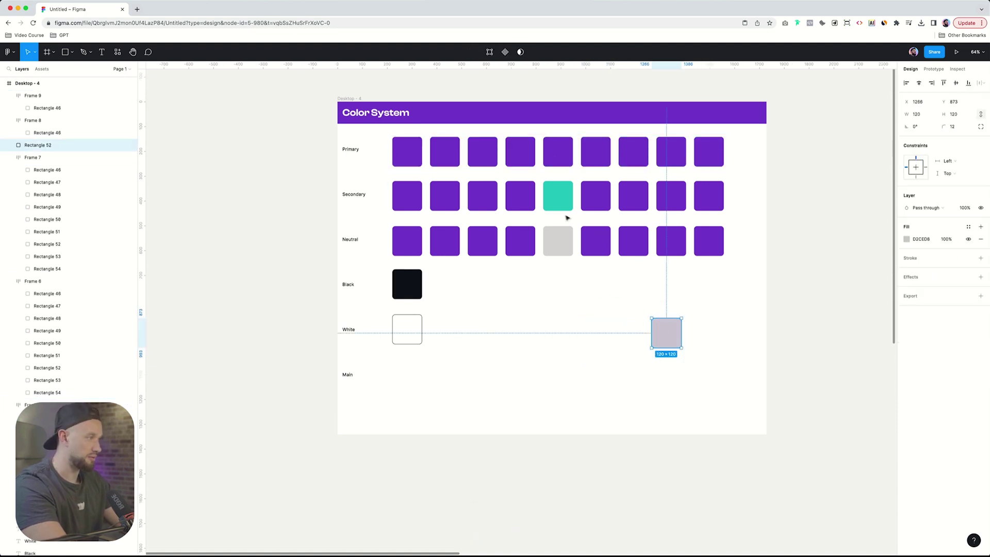
super+click(554, 250)
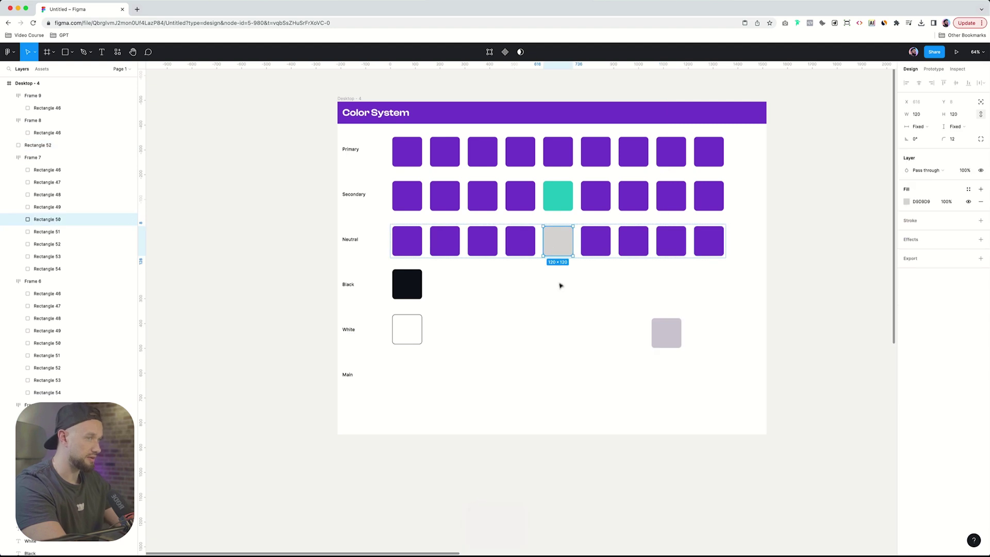
click(516, 242)
shift+click(521, 196)
shift+click(522, 153)
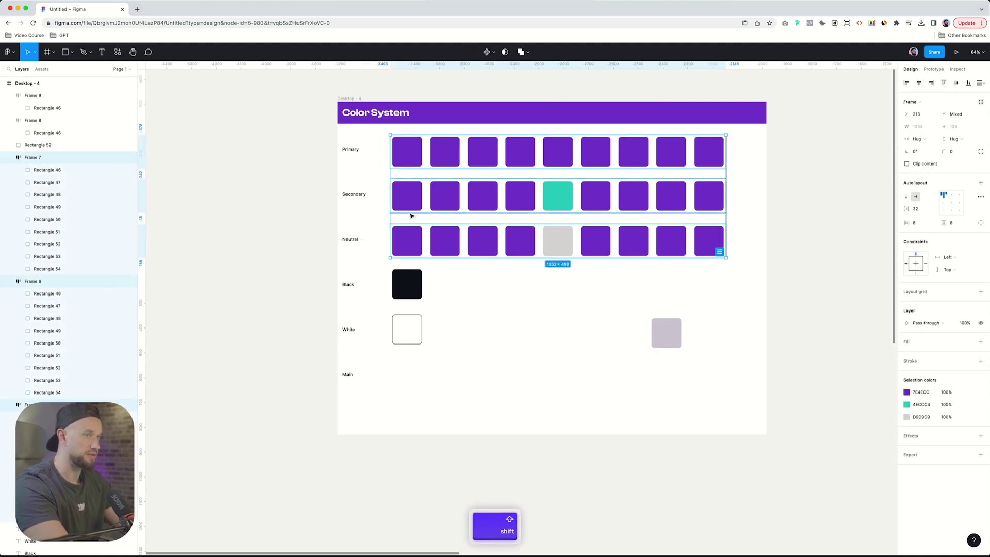
key(shift+super+g)
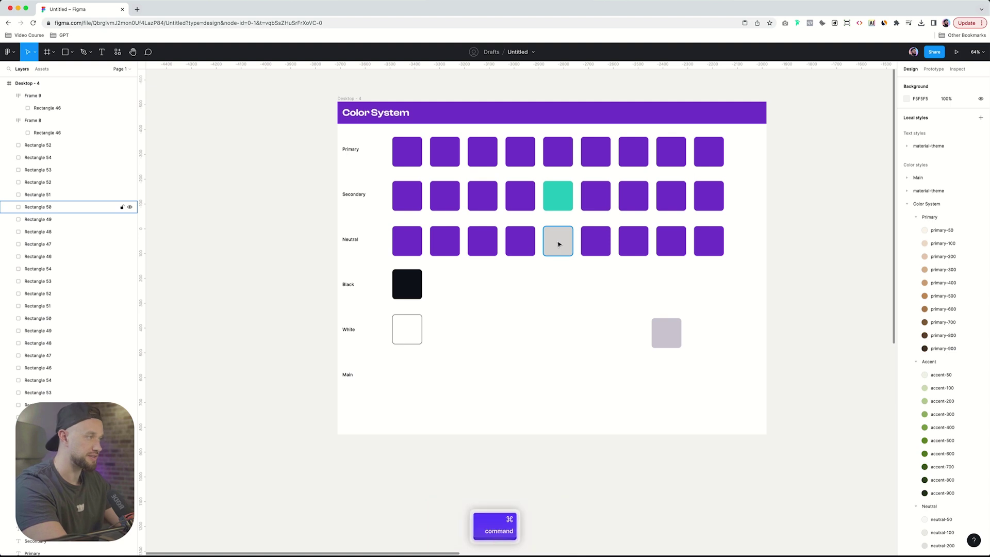
Fill the middle Neutral swatch with the tinted grey sampled from the temporary swatch, and delete the temporary swatch.
super+click(558, 244)
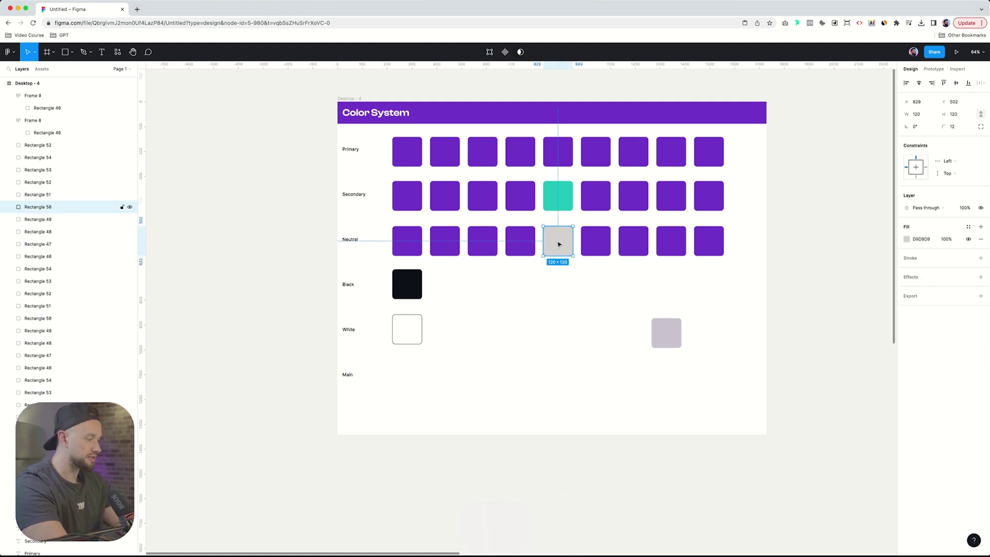
key(i)
click(671, 334)
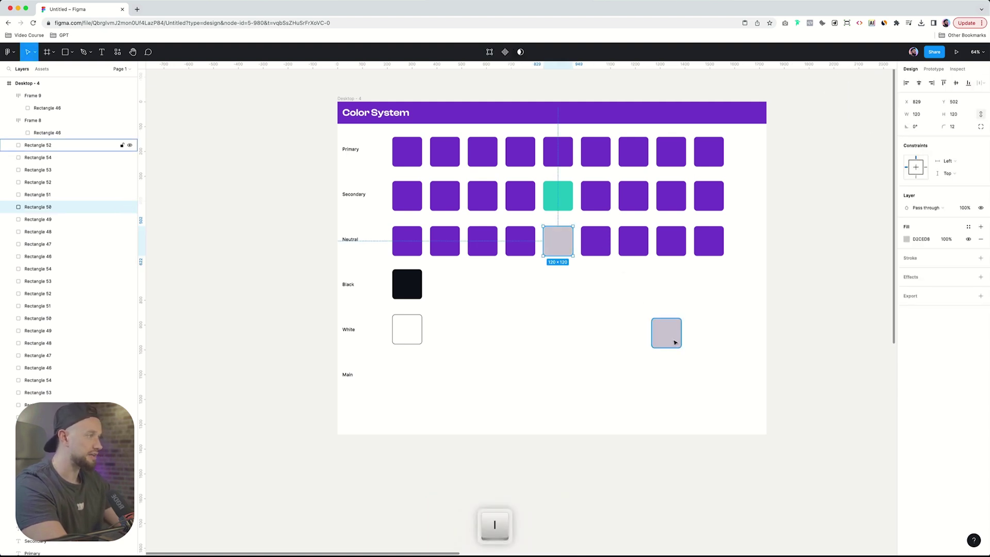
click(592, 344)
click(665, 334)
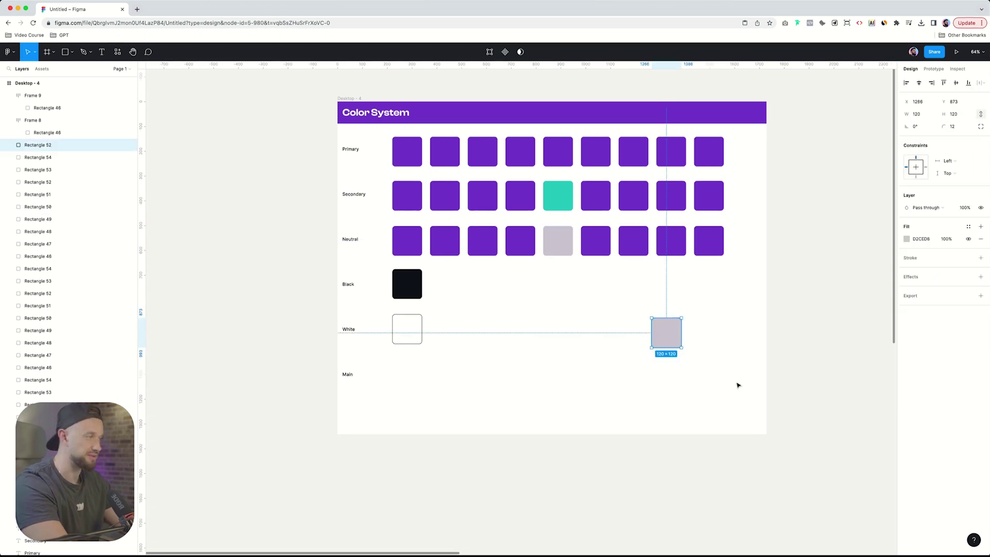
drag(729, 376, 631, 335)
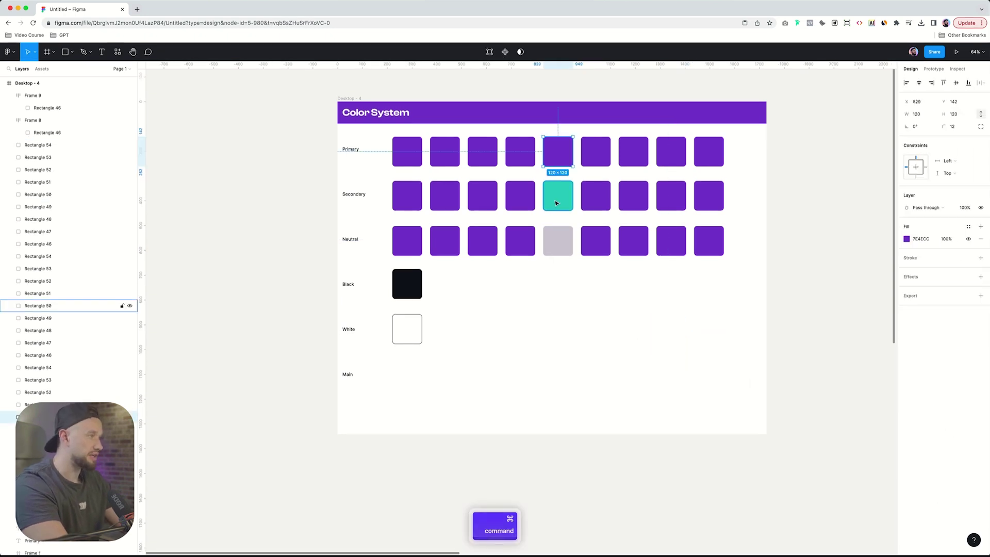
Copy the middle Primary, Secondary and Neutral swatches to the Main row, arrange them horizontally with auto layout, and ungroup them.
shift+super+click(556, 203)
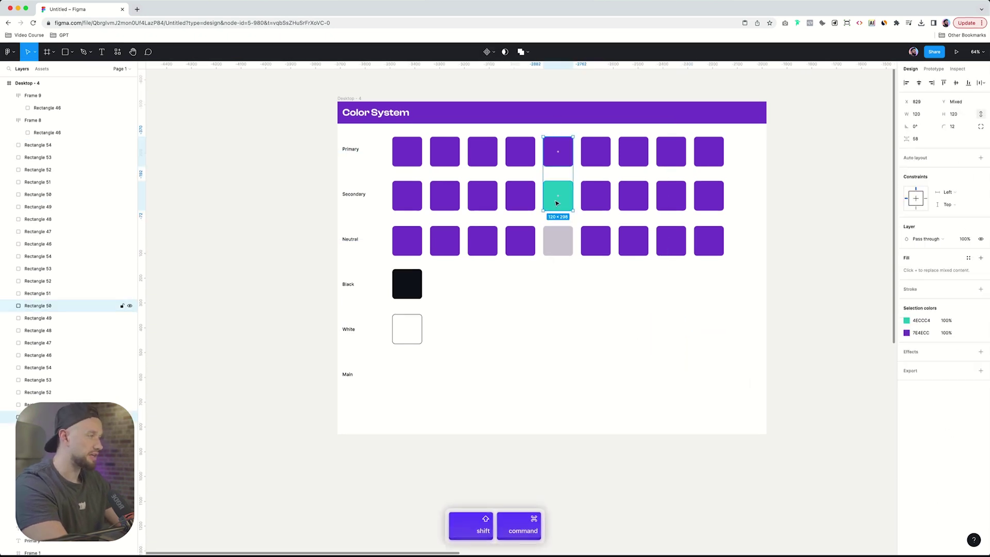
shift+super+click(557, 241)
drag(560, 198, 409, 422)
key(shift+a)
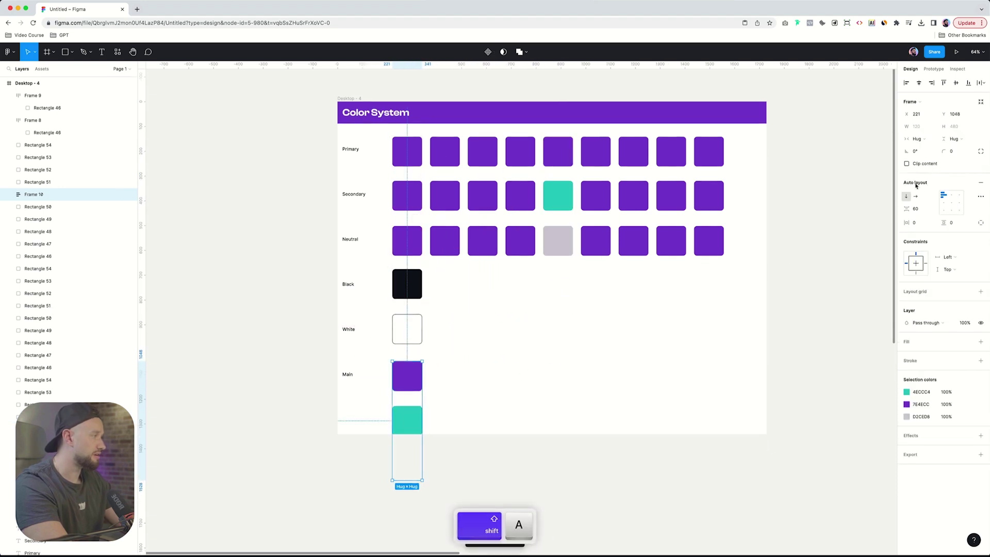
click(917, 197)
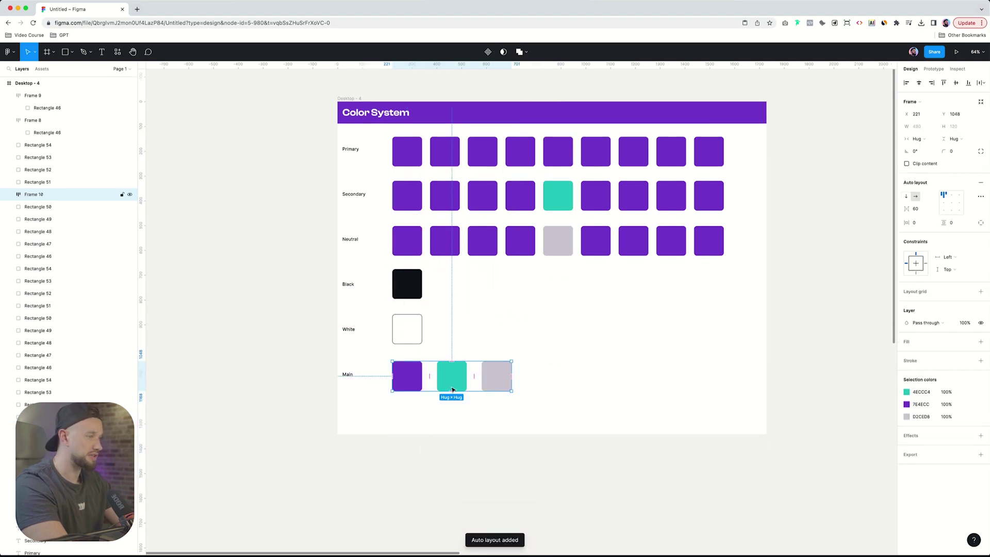
key(shift+super+g)
Copy the Black and White swatches to the end of the Main row, arrange them horizontally with auto layout, and ungroup them.
click(417, 332)
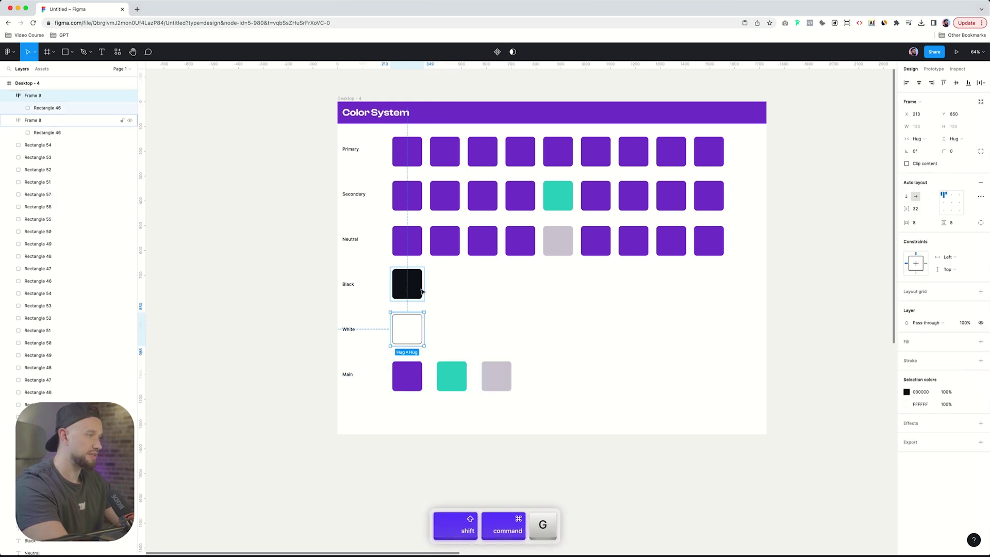
shift+click(421, 292)
drag(421, 291, 556, 385)
key(shift+a)
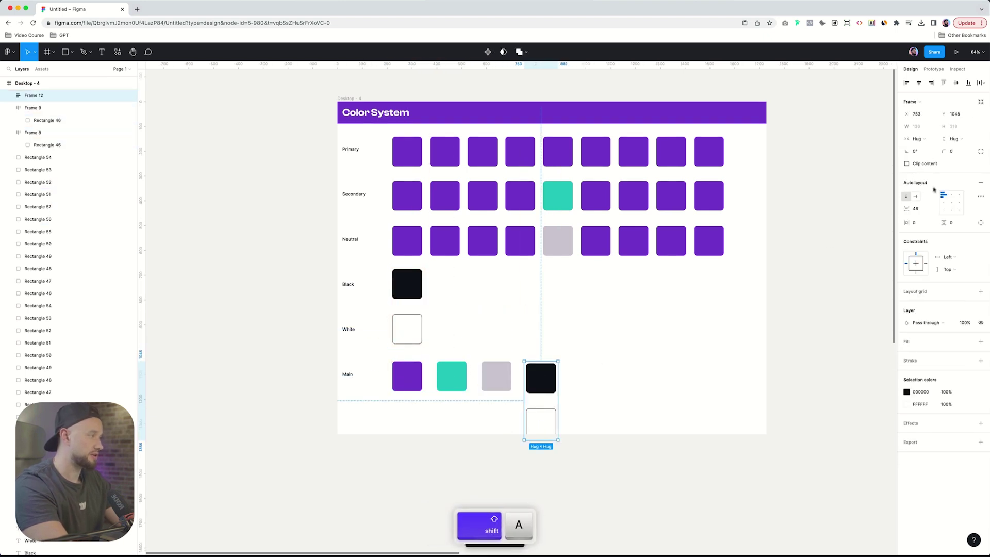
click(916, 196)
key(shift+super+g)
click(639, 410)
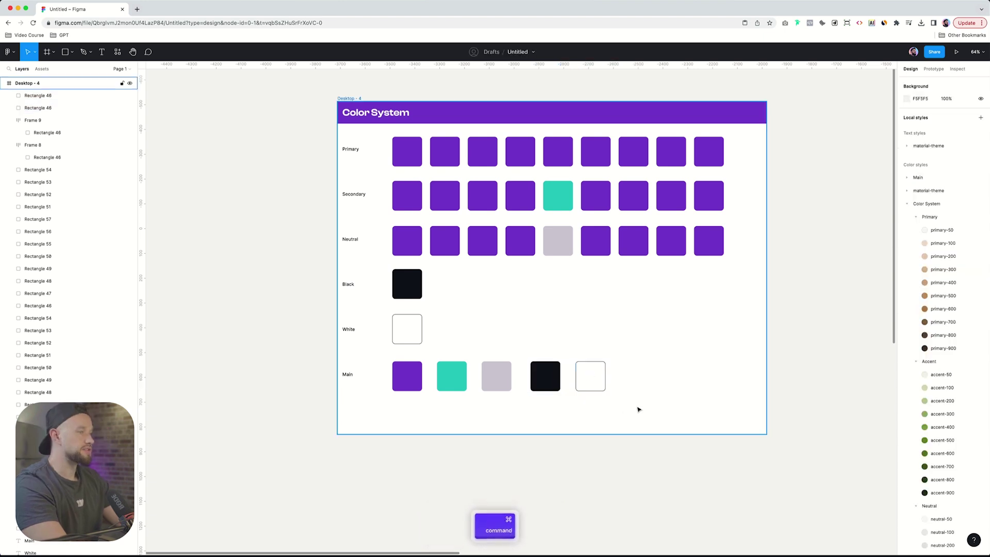
drag(638, 409, 395, 364)
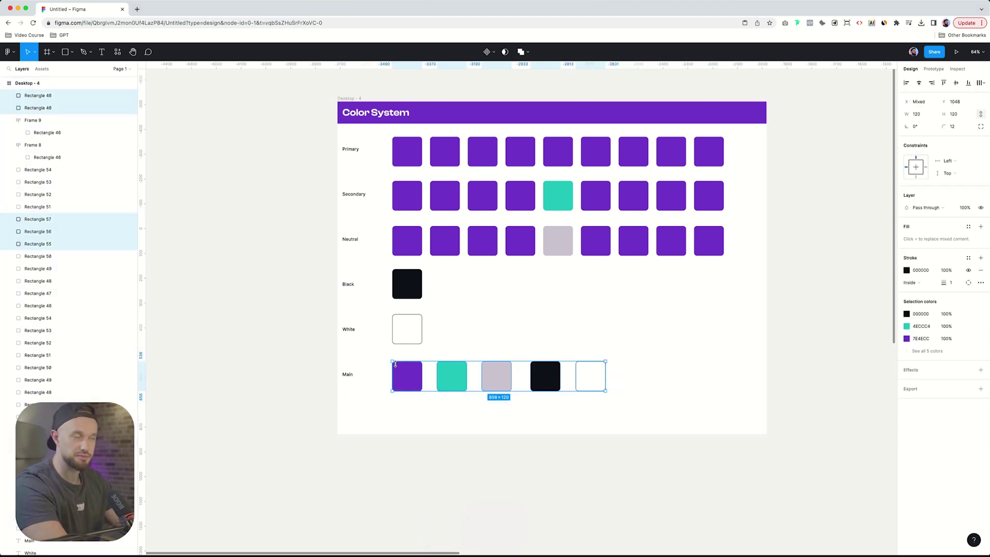
click(418, 419)
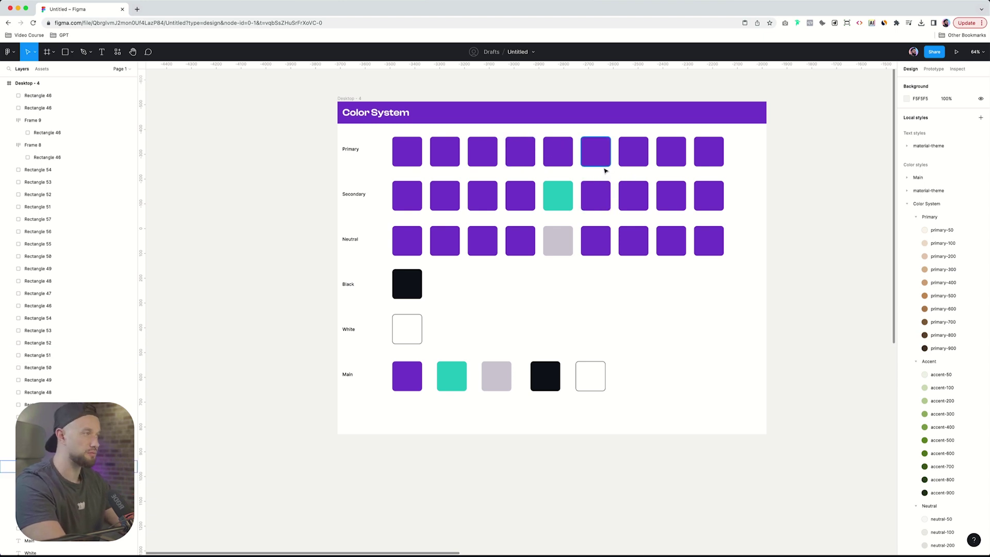
Open the fill color of the fourth Primary swatch and switch its color model to HSL.
click(525, 164)
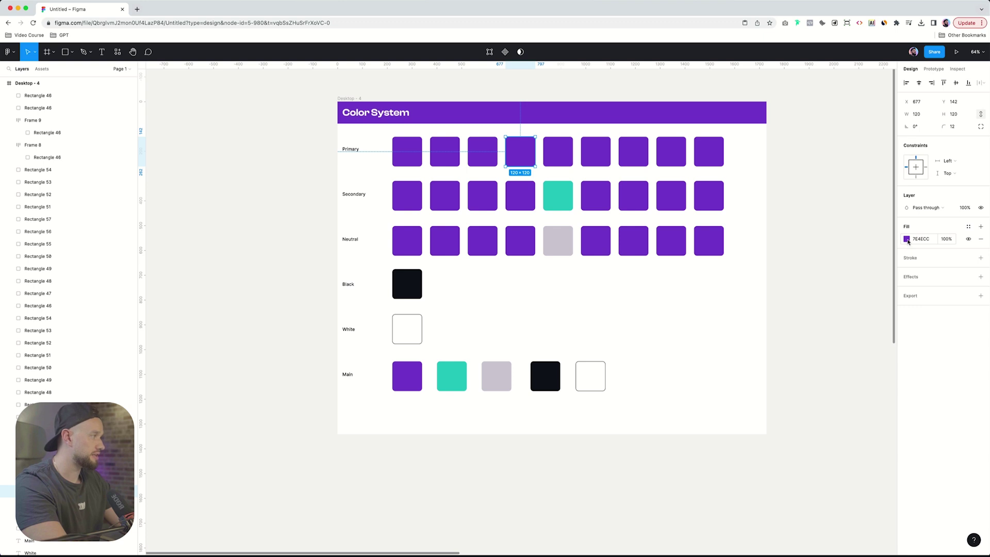
click(907, 239)
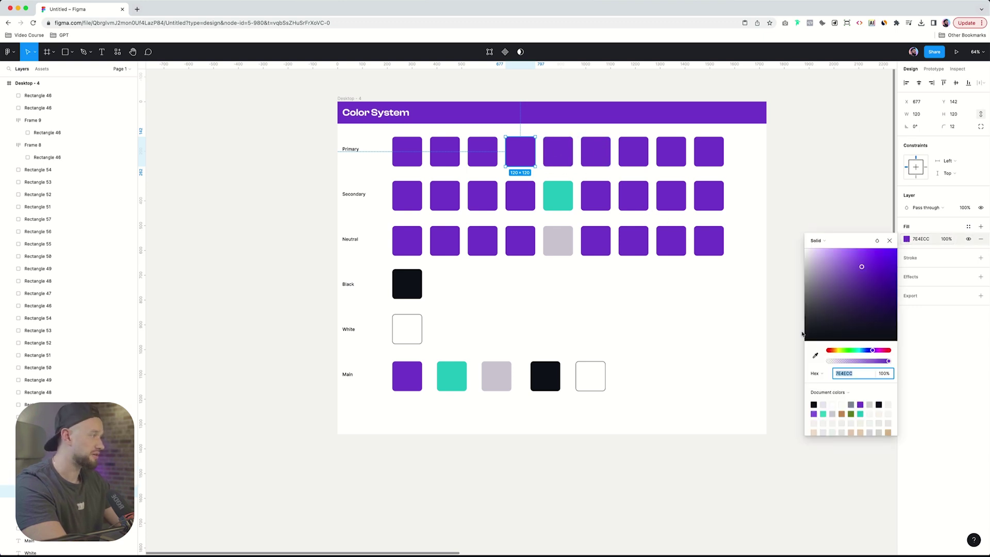
click(814, 374)
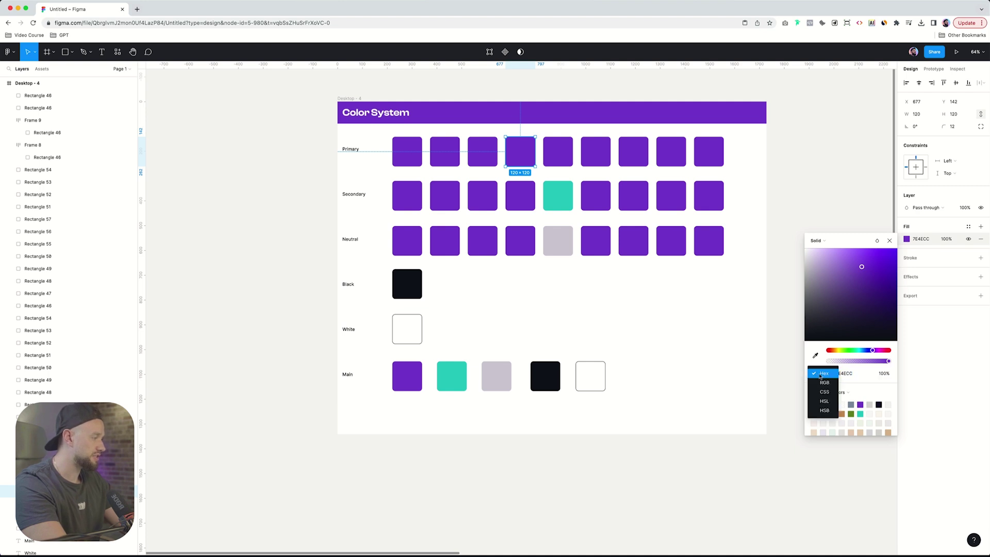
click(824, 402)
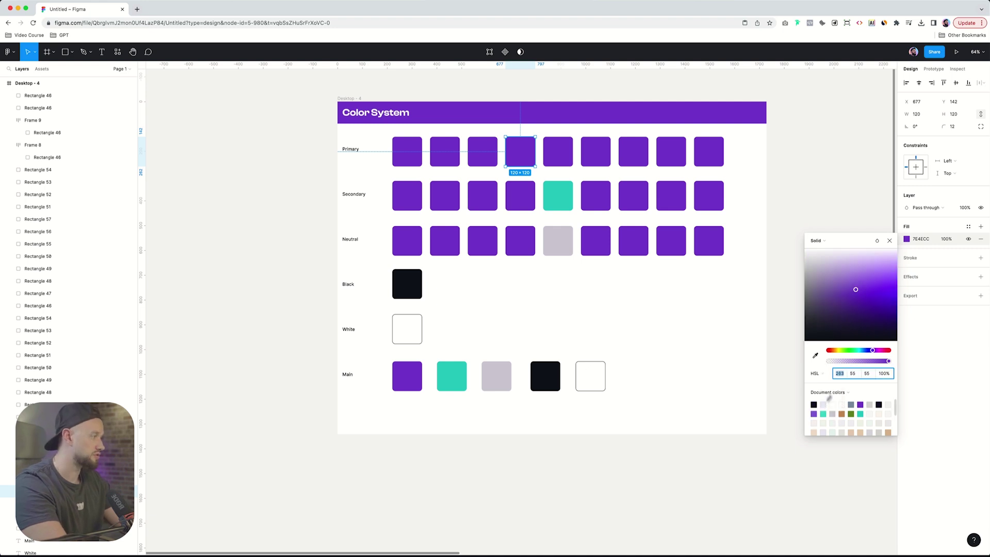
Darken the fourth Primary swatch by setting its lightness to 45 and its saturation to 45.
click(869, 376)
key(super+z)
key(shift)
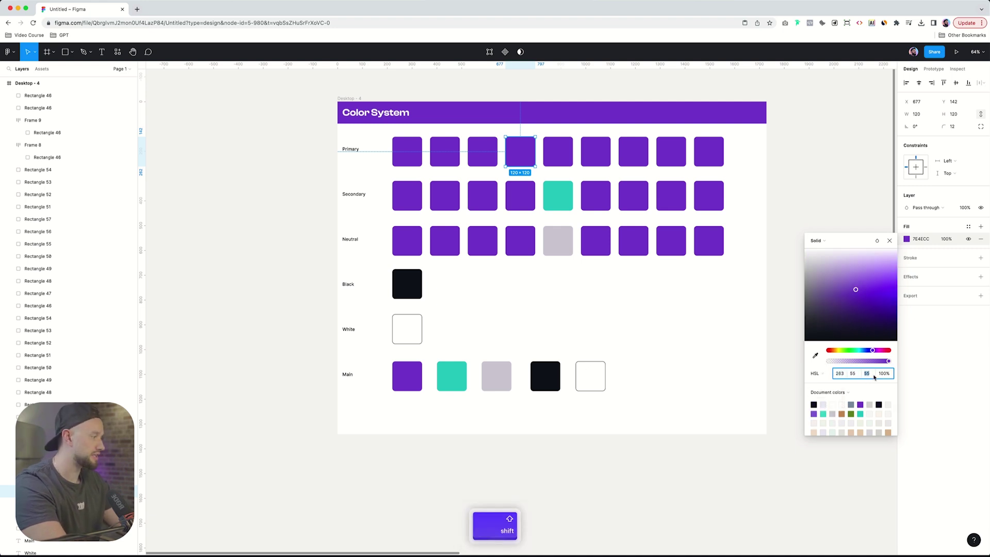
key(shift+Down)
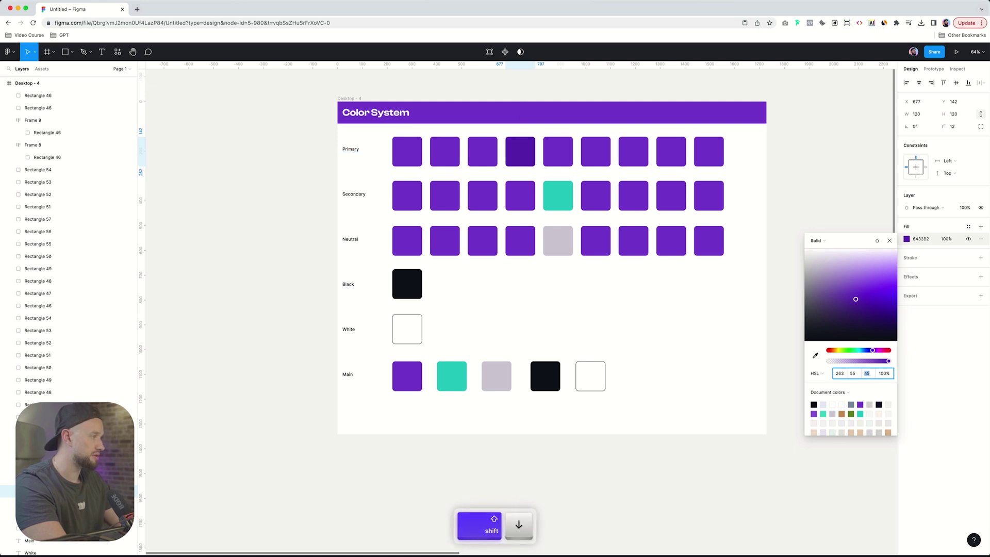
click(854, 374)
key(shift+Down)
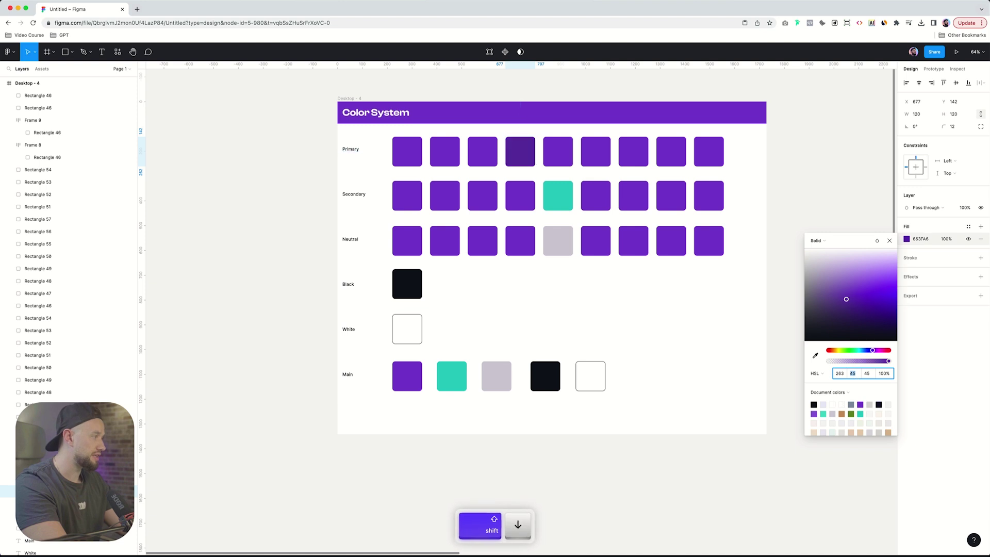
Try a saturation of 35 on the fourth Primary swatch's fill and return it to 45.
key(shift+Down)
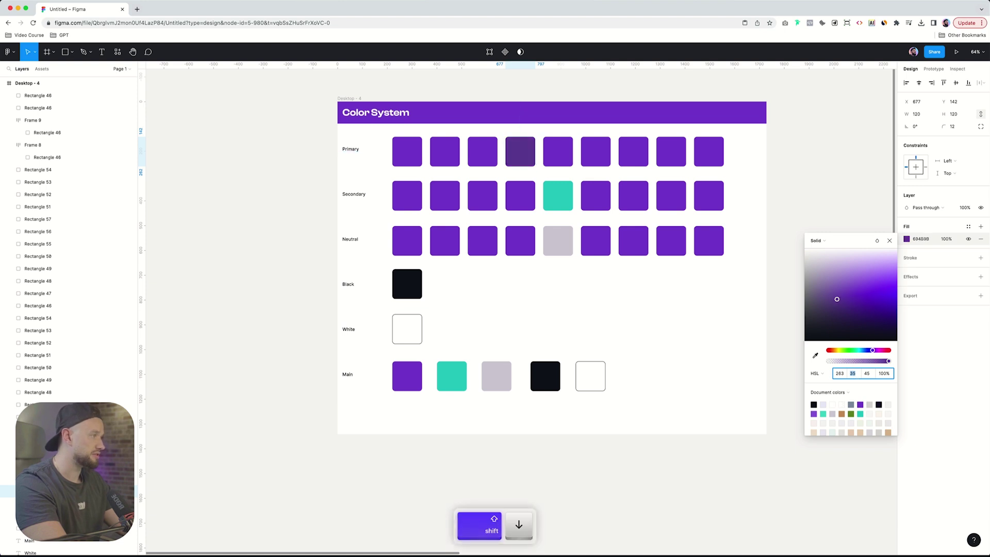
key(shift+Up)
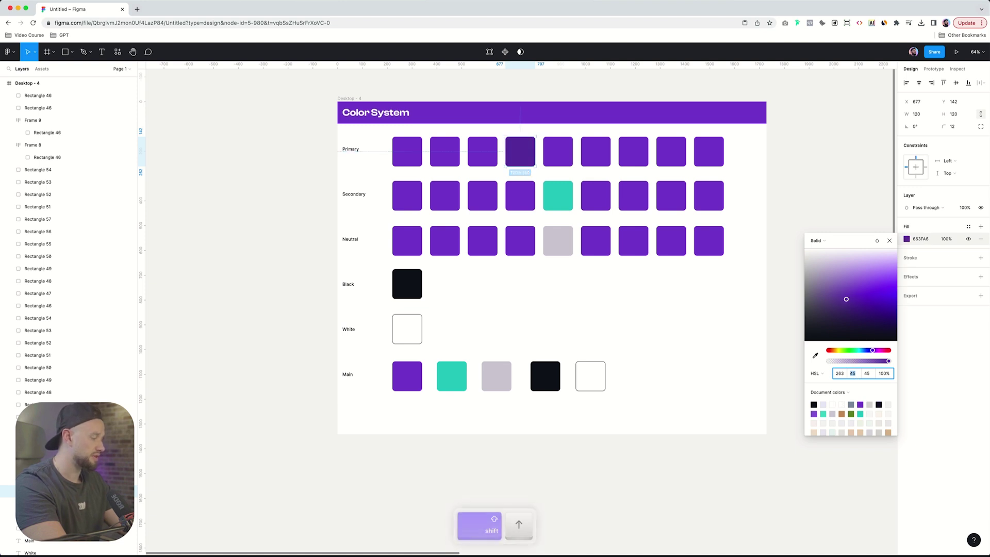
Sample the fourth Primary swatch's color onto the third and darken it to lightness 35 and saturation 35.
super+click(485, 157)
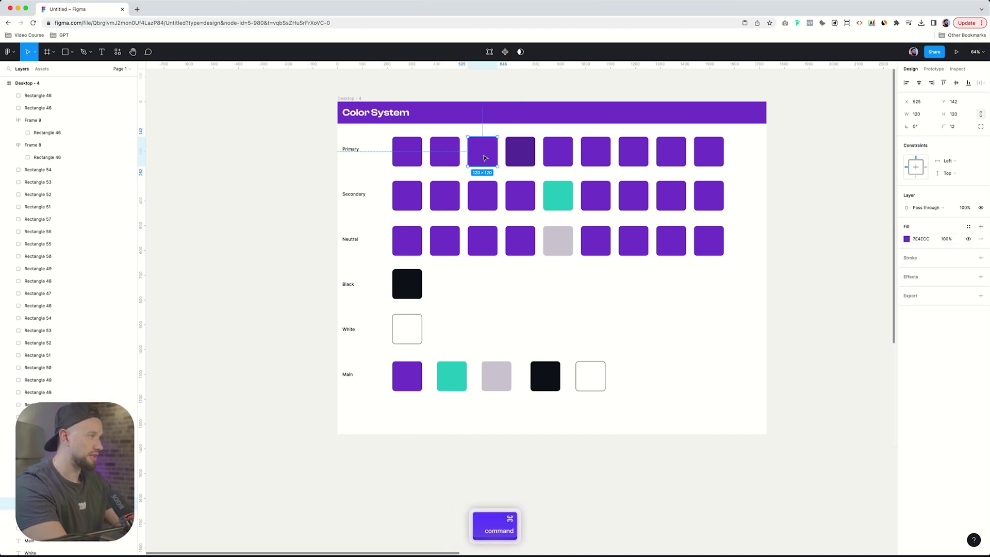
key(i)
click(519, 149)
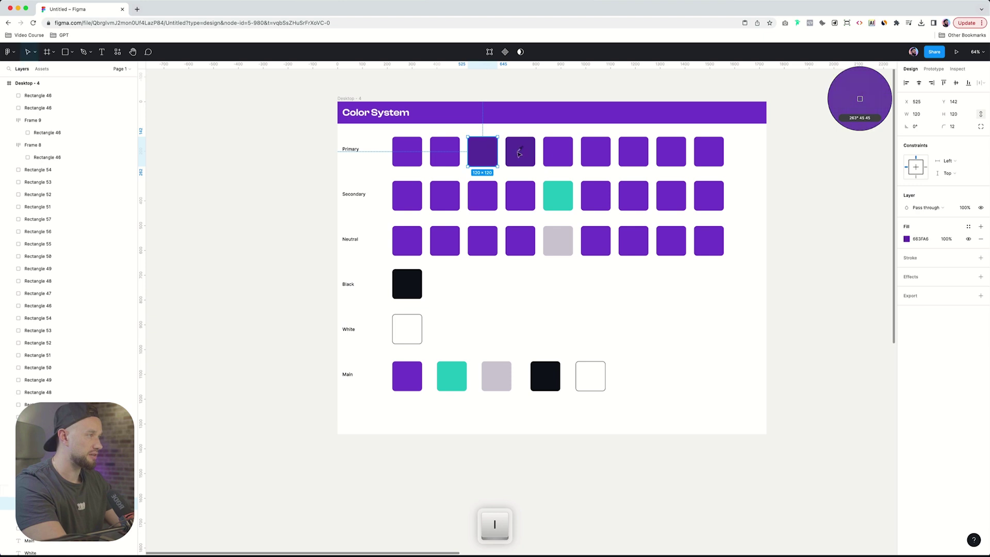
click(907, 239)
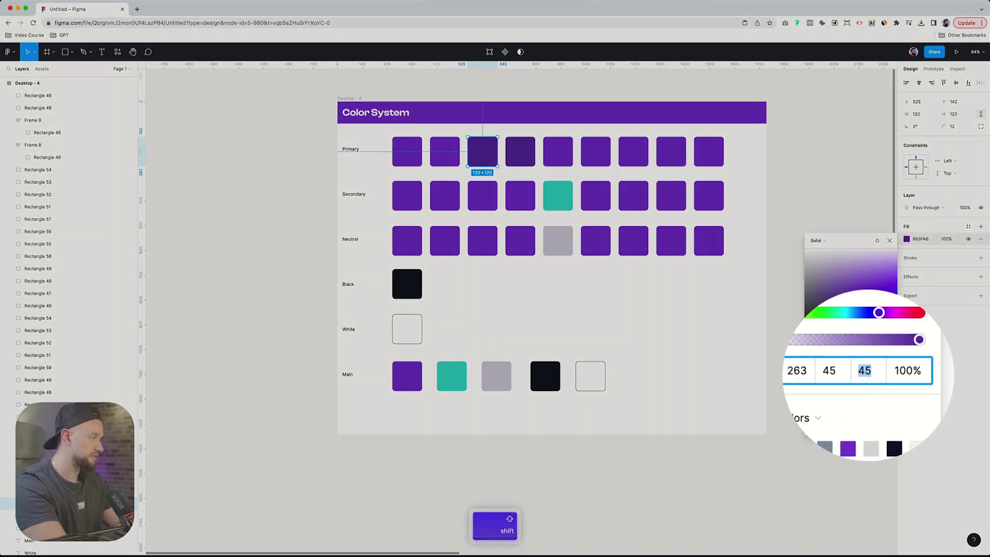
key(shift+Down)
key(shift+Tab)
key(shift+Down)
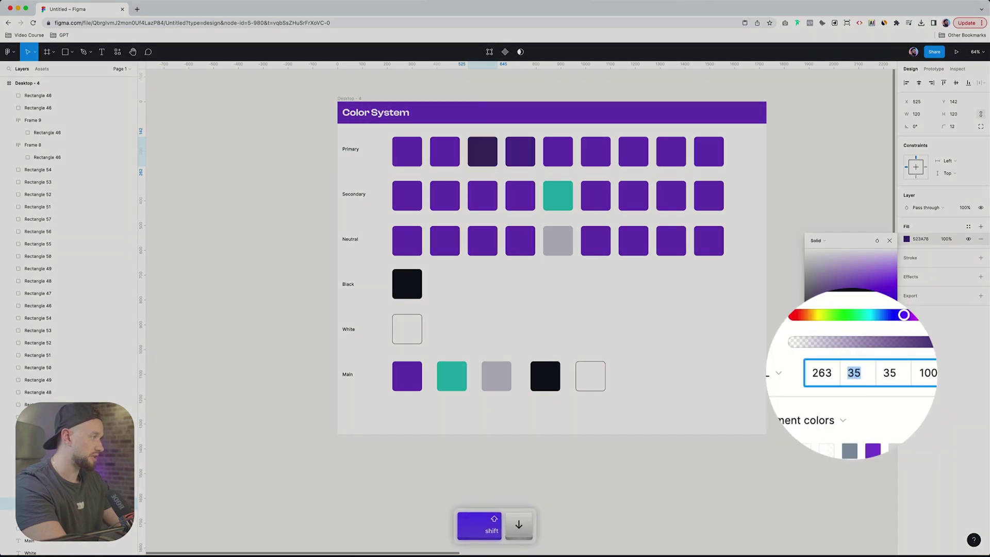
Sample the third Primary swatch's color onto the second and darken and desaturate it to 3C3050.
click(445, 151)
key(i)
click(483, 151)
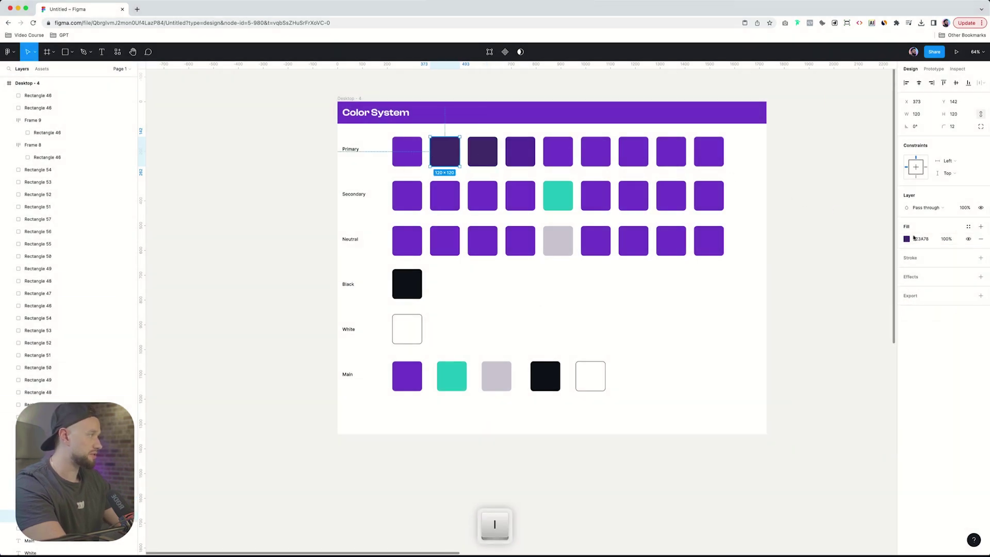
key(shift+Tab)
Sample the second Primary swatch's color onto the first and set its saturation and lightness to 15.
key(i)
click(448, 156)
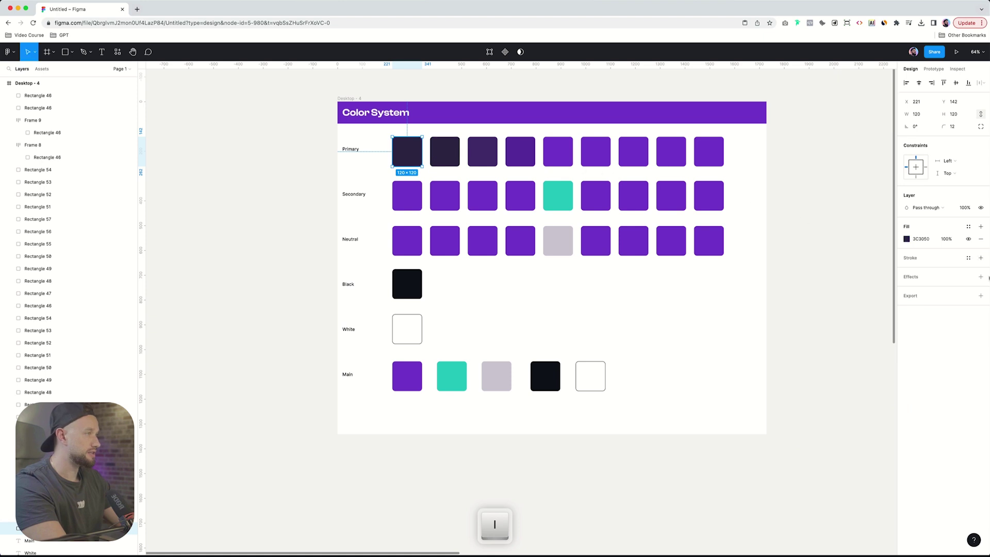
click(907, 239)
key(shift+Down)
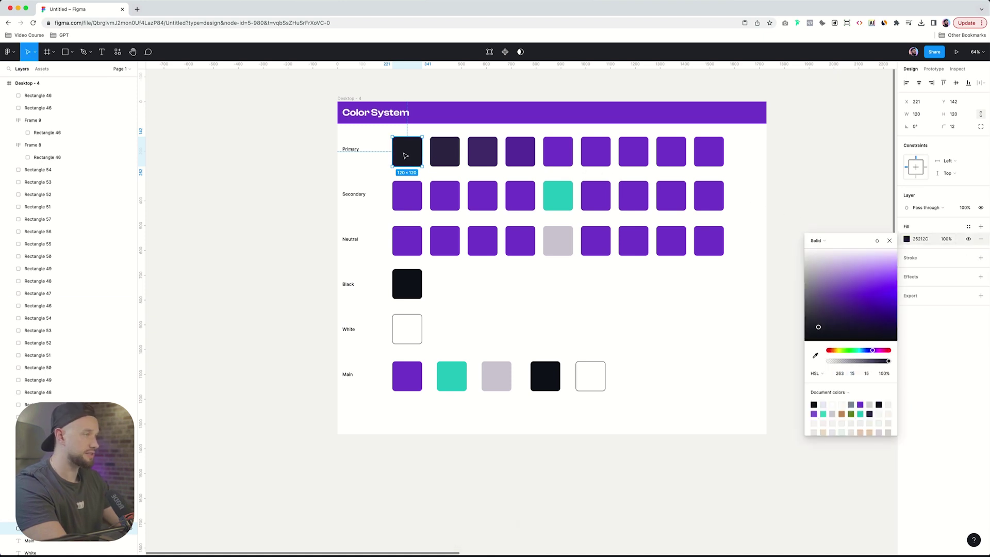
scroll(411, 158, up, 10)
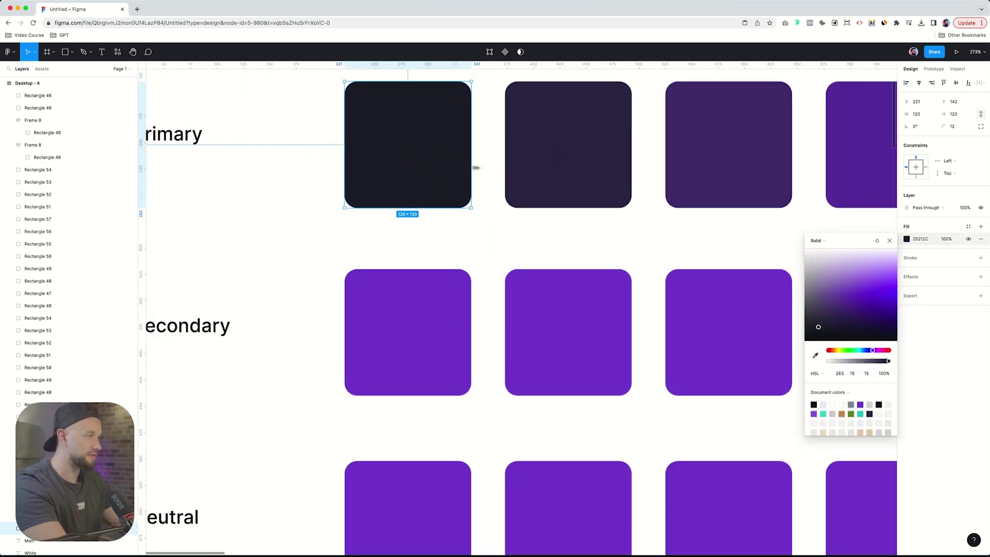
scroll(448, 167, down, 10)
scroll(459, 176, right, 2)
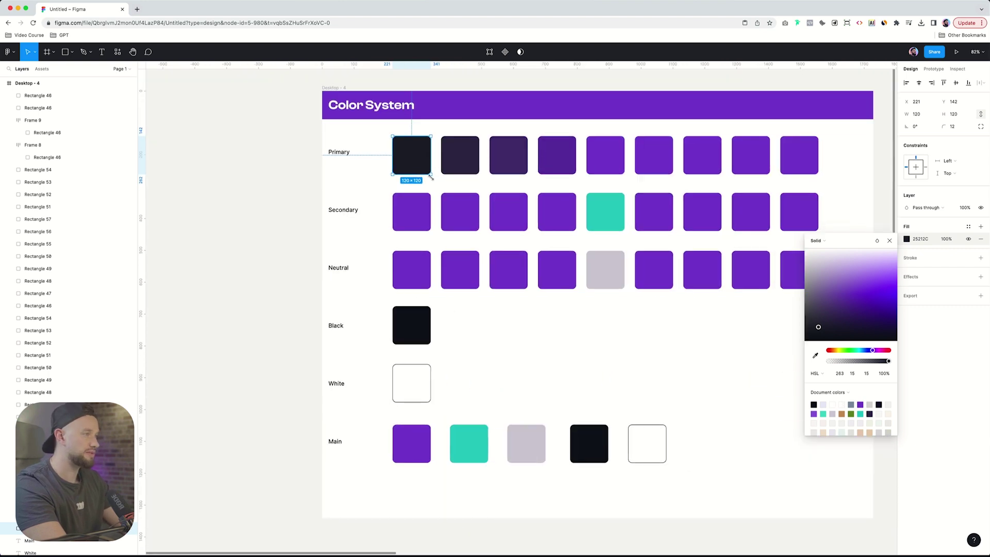
scroll(427, 165, down, 3)
scroll(428, 164, right, 3)
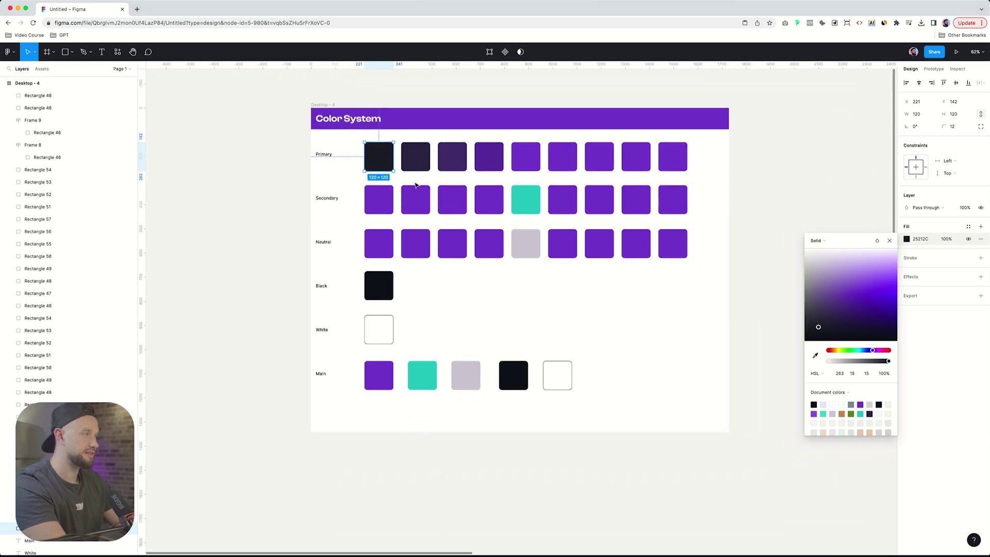
click(414, 183)
Lighten the sixth Primary swatch by setting its lightness to 65 and its saturation to 65.
scroll(416, 185, right, 2)
click(533, 157)
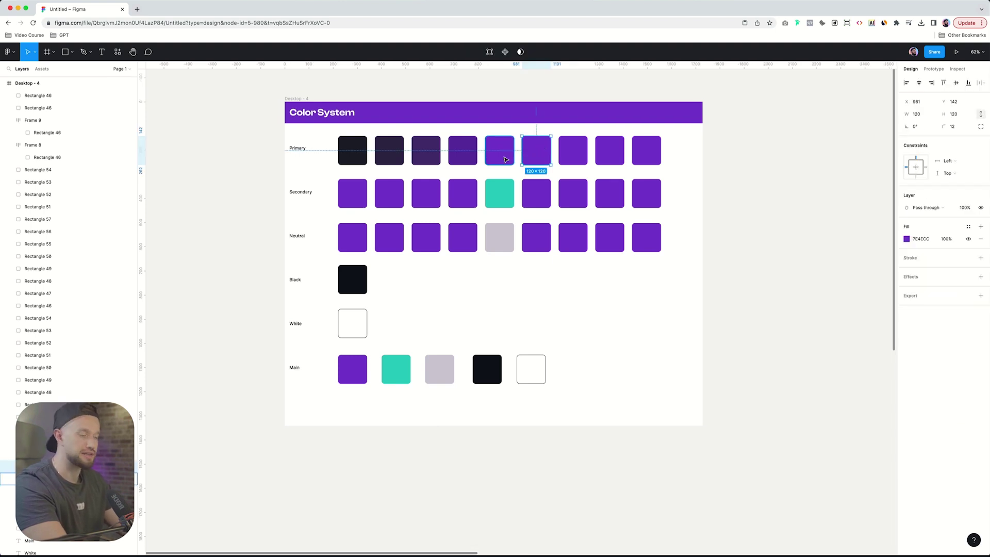
click(906, 239)
click(867, 373)
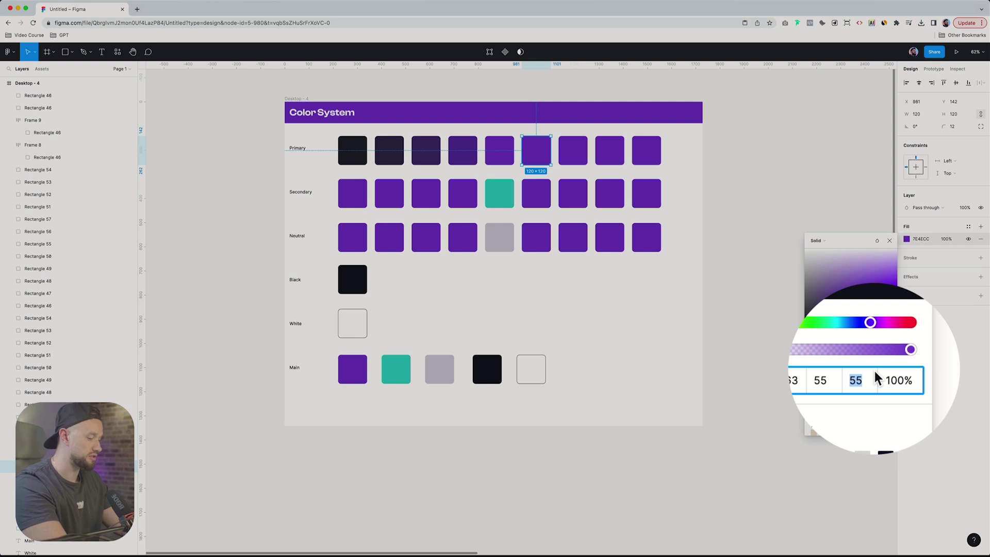
key(shift+Up)
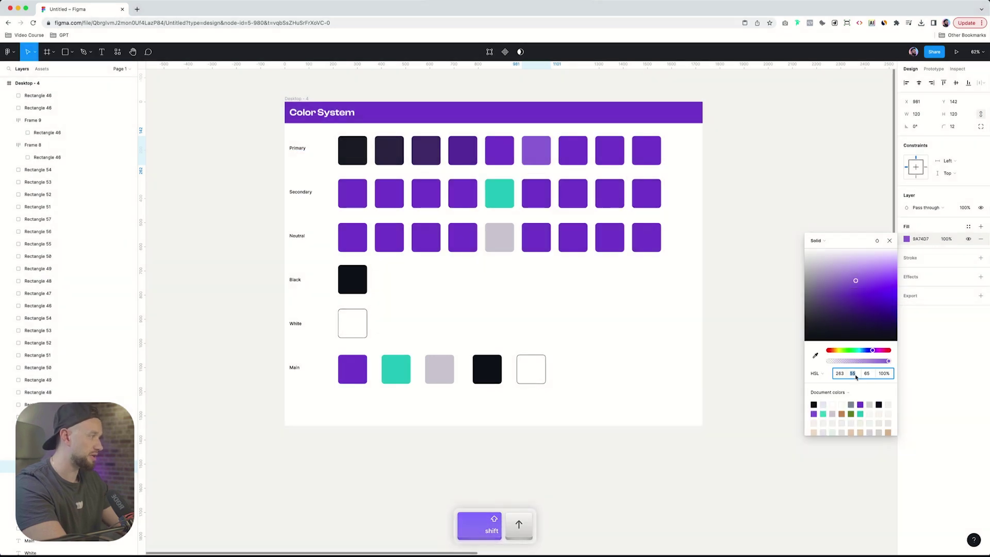
key(shift+Up)
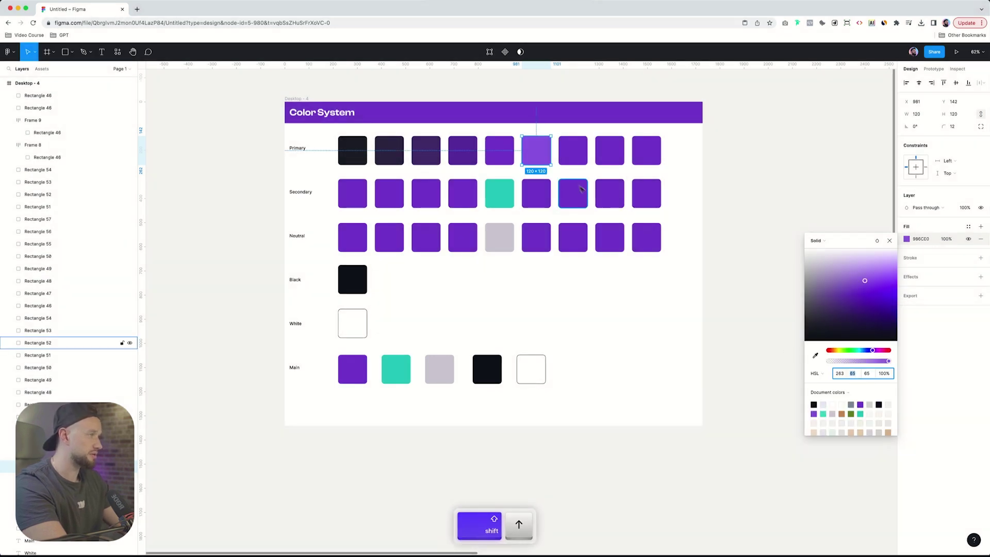
Sample the sixth Primary swatch's color onto the seventh and set its saturation and lightness to 75.
super+click(573, 152)
key(i)
click(539, 151)
click(906, 239)
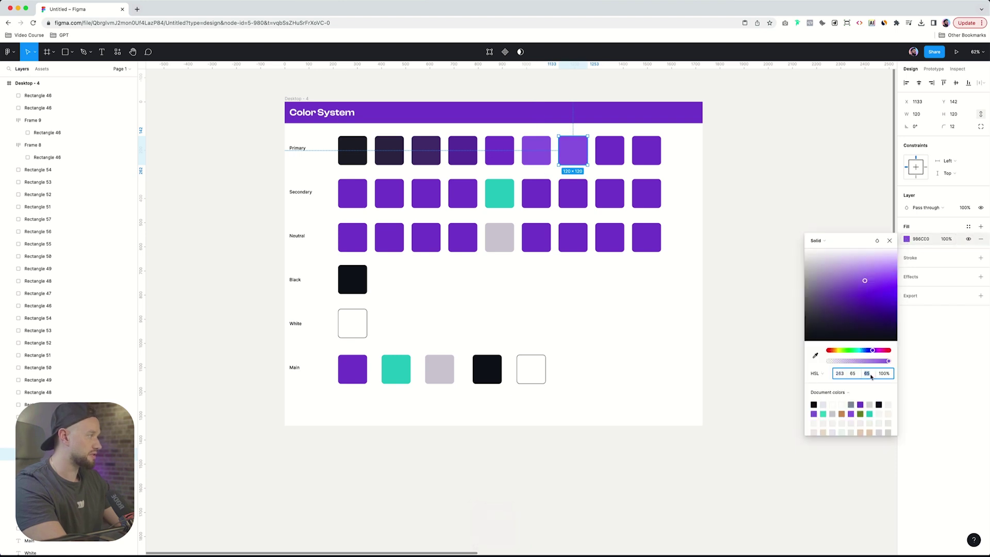
key(shift+Up)
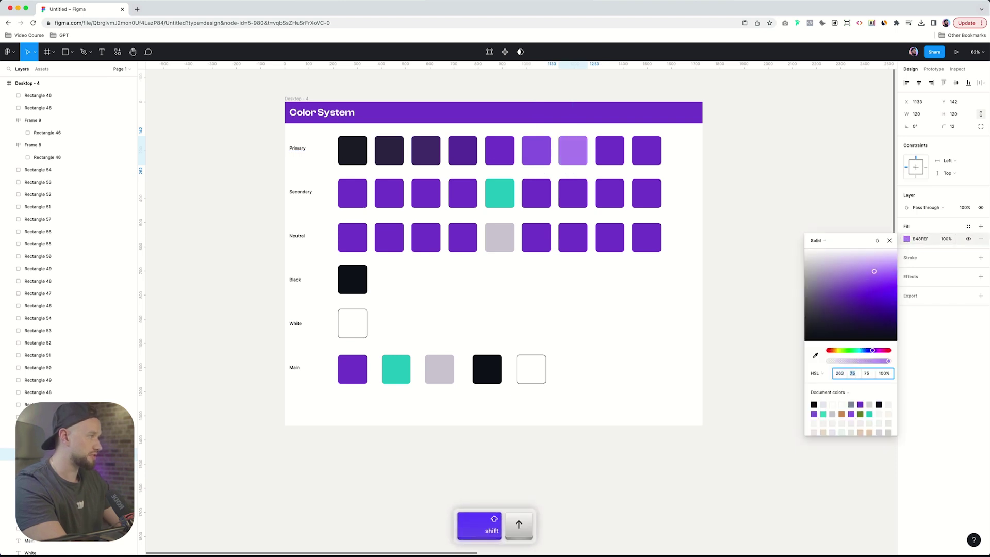
Give the eighth Primary swatch the seventh's color, set its lightness to 88, and raise its saturation.
key(super+d)
click(906, 239)
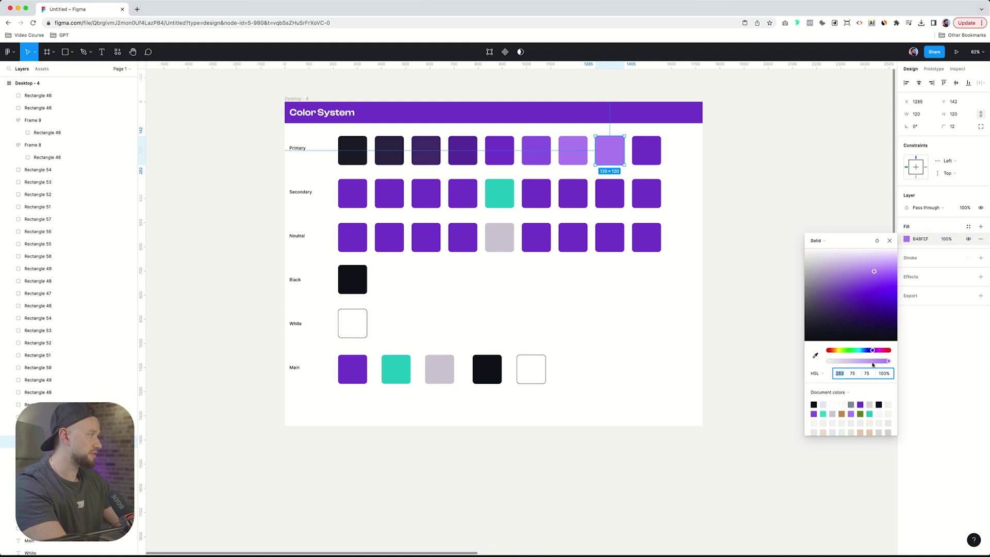
click(868, 373)
key(shift+Up)
key(Up)
key(Up)
key(Up)
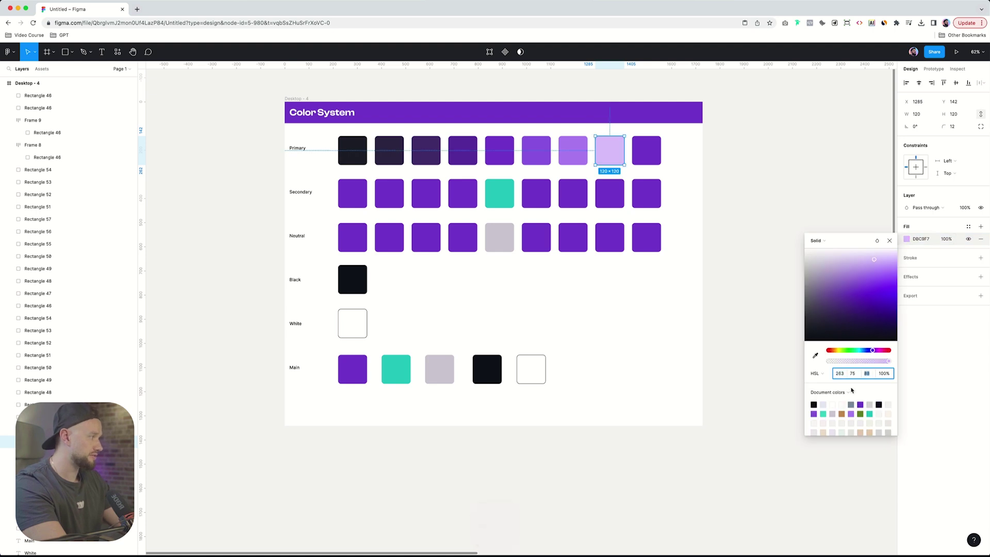
click(852, 373)
key(shift+Up)
key(shift+Up)
Sample the eighth Primary swatch's color onto the ninth and set its lightness to 98 and saturation to 100.
super+click(648, 157)
key(i)
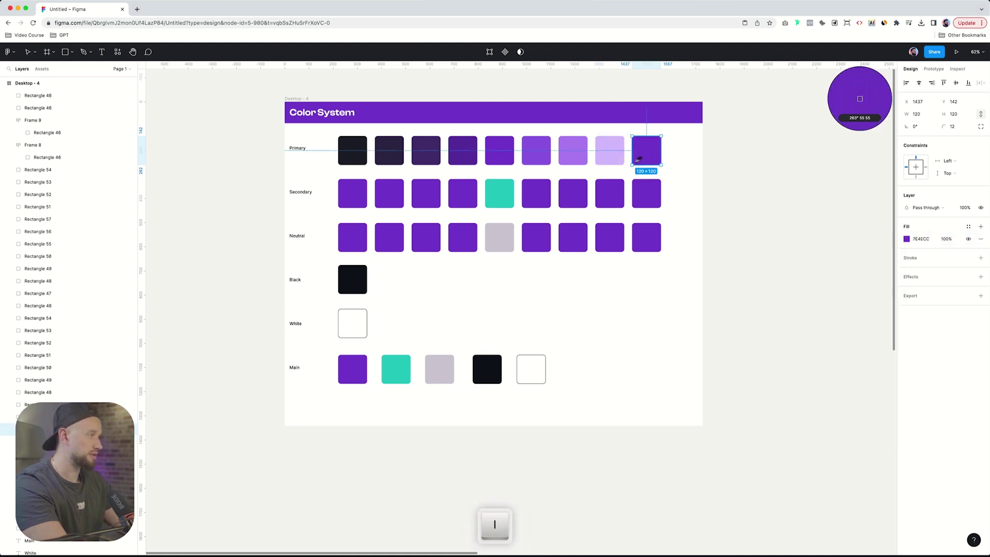
click(617, 154)
click(908, 239)
click(868, 374)
key(shift+Up)
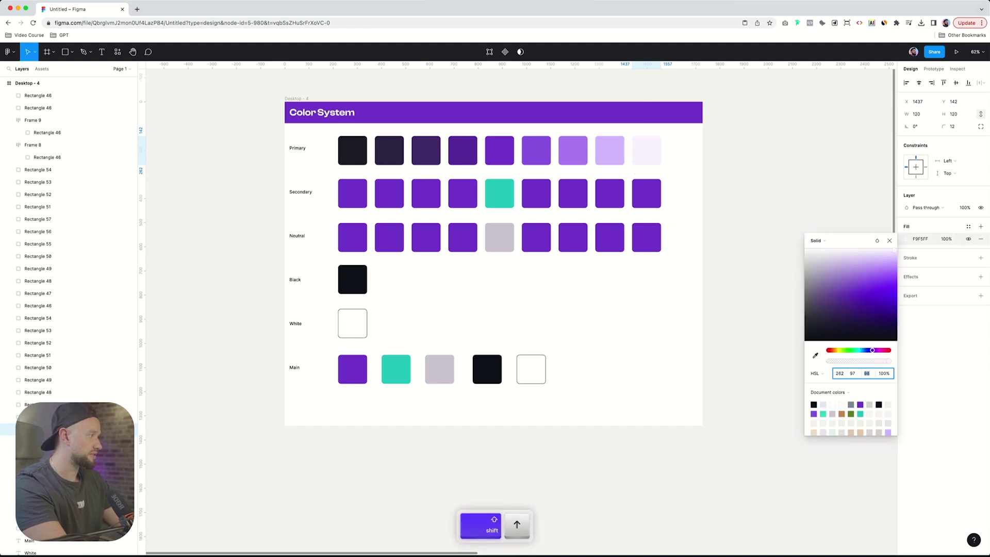
click(853, 374)
key(Up)
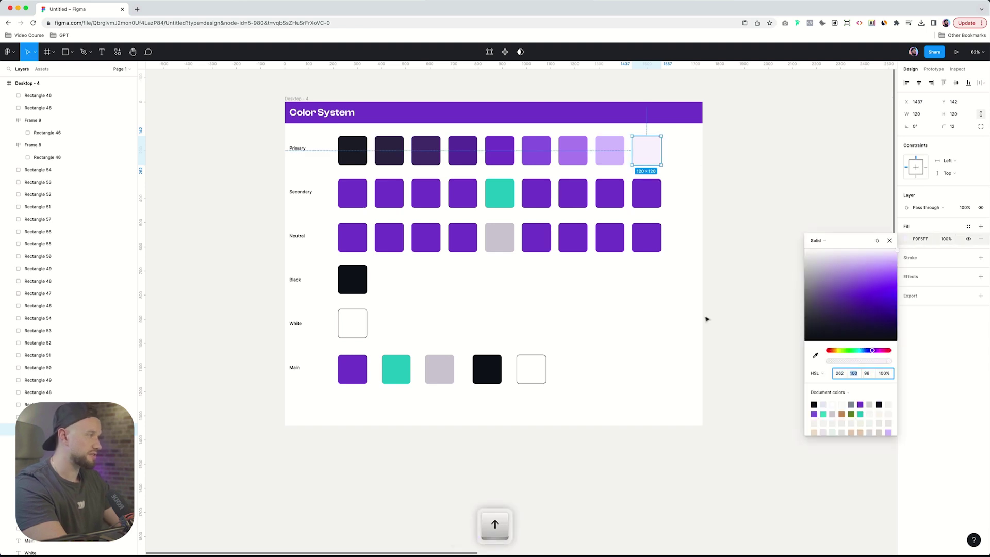
click(719, 317)
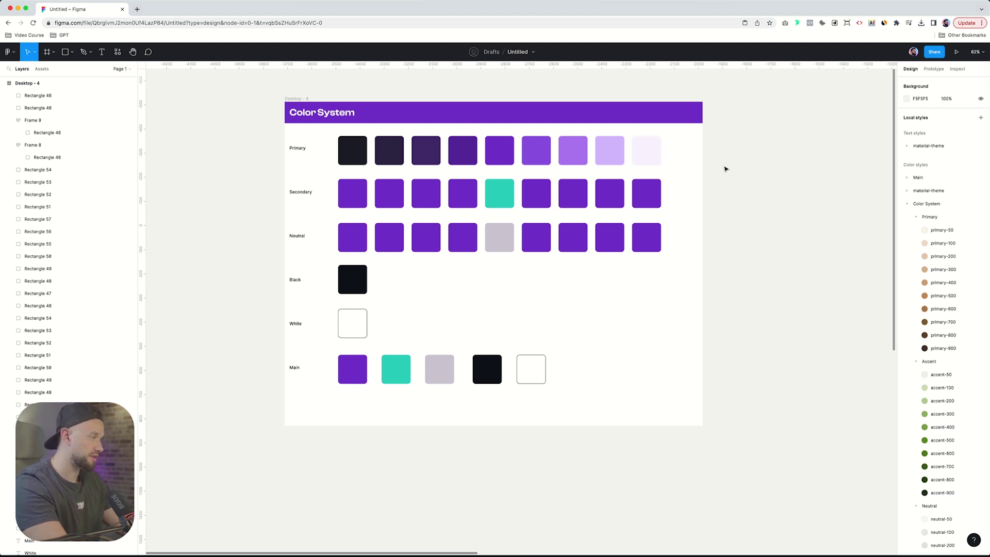
super+click(539, 196)
key(i)
key(super+z)
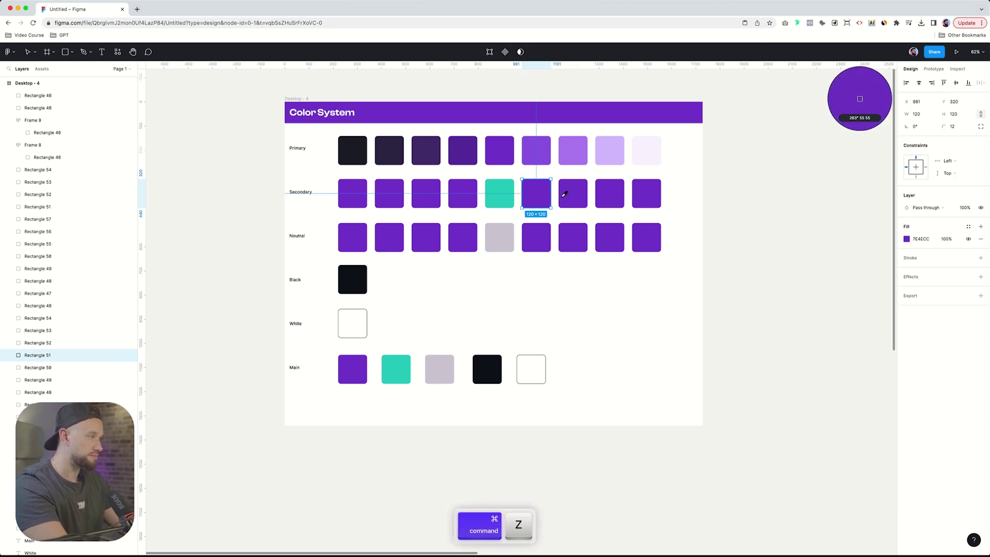
key(v)
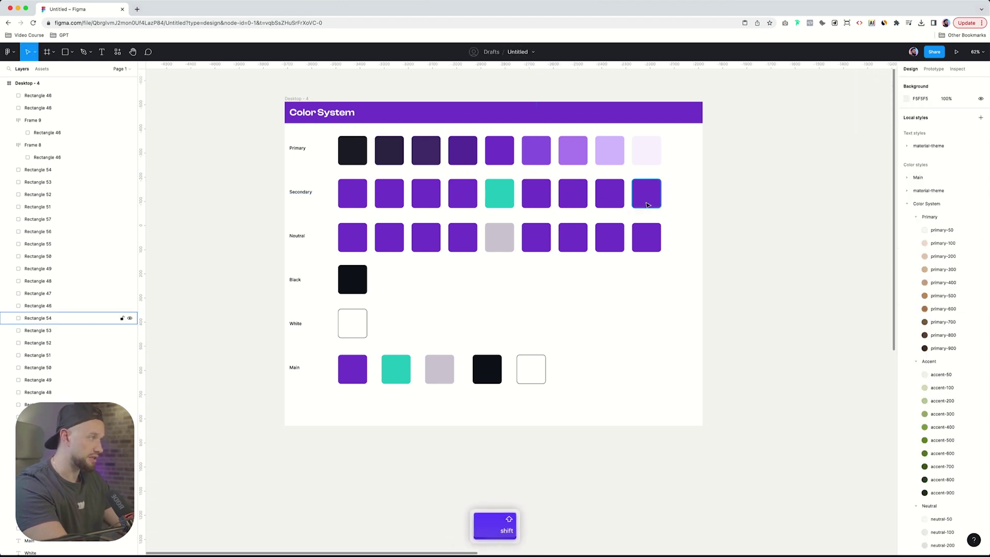
Select all purple swatches in the Secondary row and recolor them with the teal sampled from the middle swatch.
shift+click(648, 203)
shift+click(613, 204)
shift+click(584, 205)
shift+click(536, 202)
shift+click(462, 201)
shift+click(425, 201)
shift+click(389, 201)
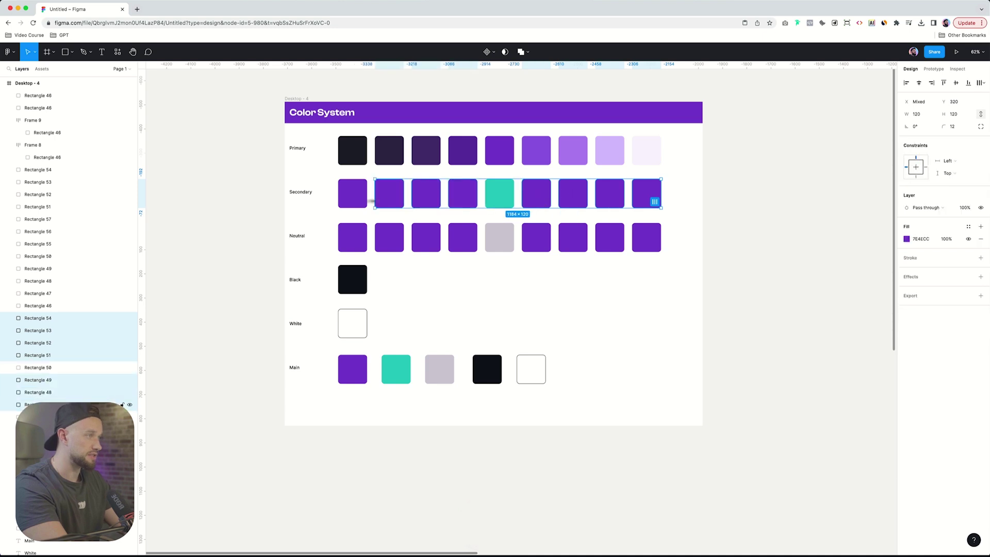
shift+click(356, 200)
key(i)
click(489, 189)
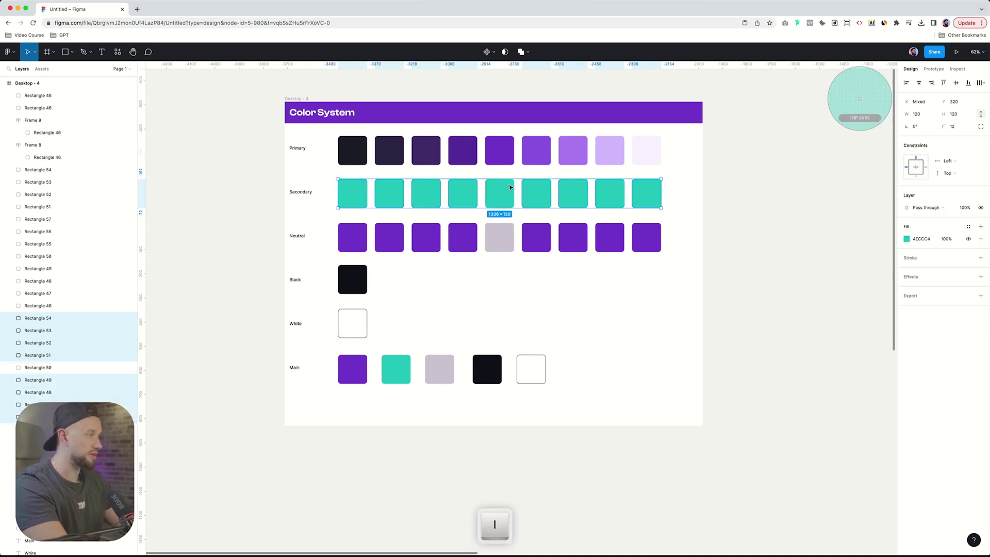
Darken the fourth Secondary swatch by setting its lightness to 45 and its saturation to 45.
super+click(473, 204)
click(906, 238)
click(866, 373)
key(shift+Down)
key(shift+Tab)
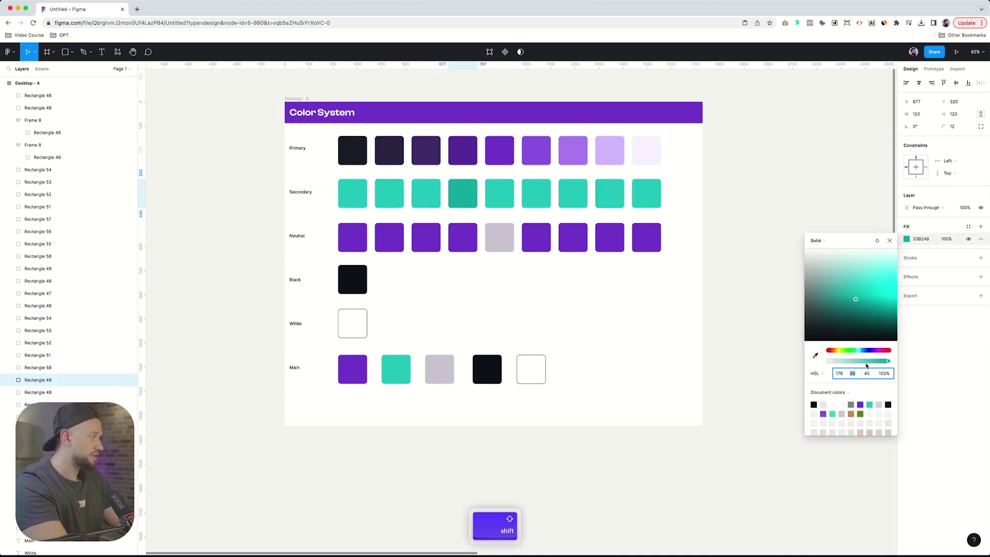
key(shift+Down)
Sample the fourth Secondary swatch's color onto the third and set its lightness to 35.
click(426, 200)
key(i)
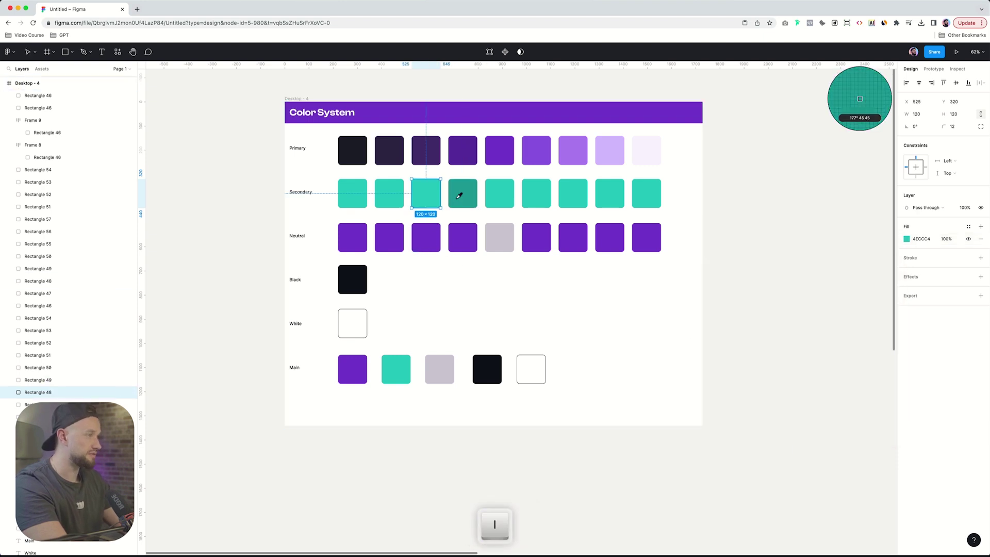
click(457, 200)
click(906, 239)
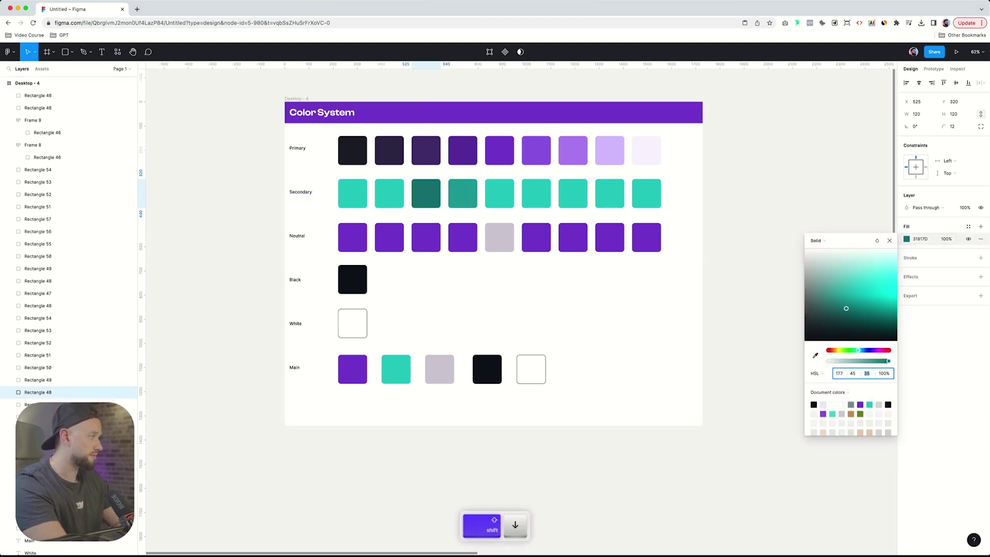
Raise the sixth Secondary swatch's saturation to 75 and adjust its lightness.
key(shift+Up)
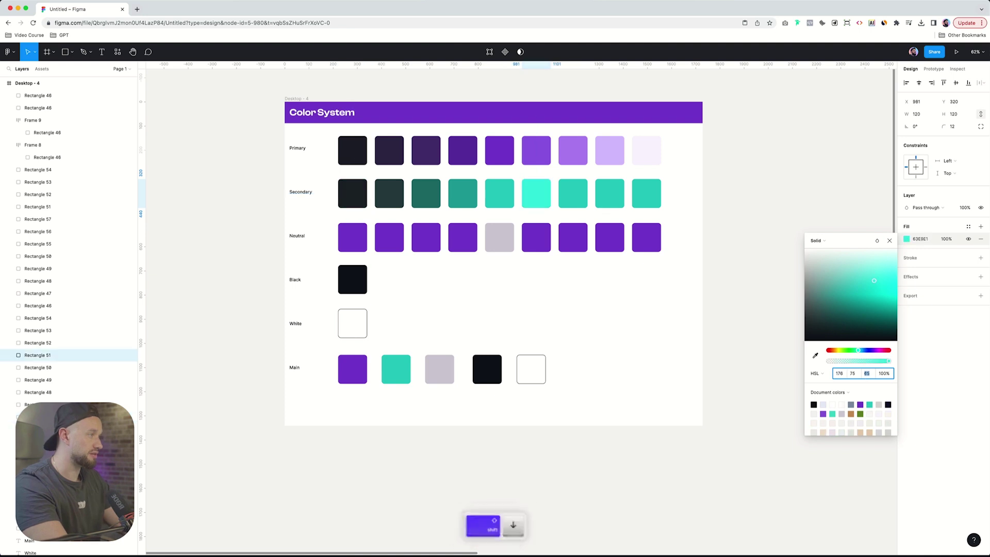
key(shift+Down)
Lighten the seventh Secondary swatch to lightness 75 and reduce its saturation.
super+click(568, 203)
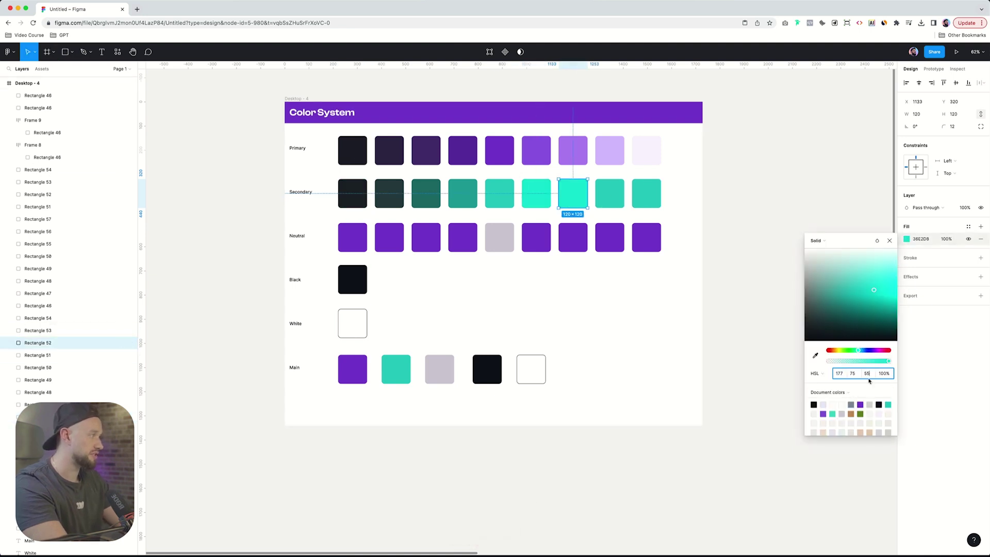
key(shift+Up)
key(shift+Up)
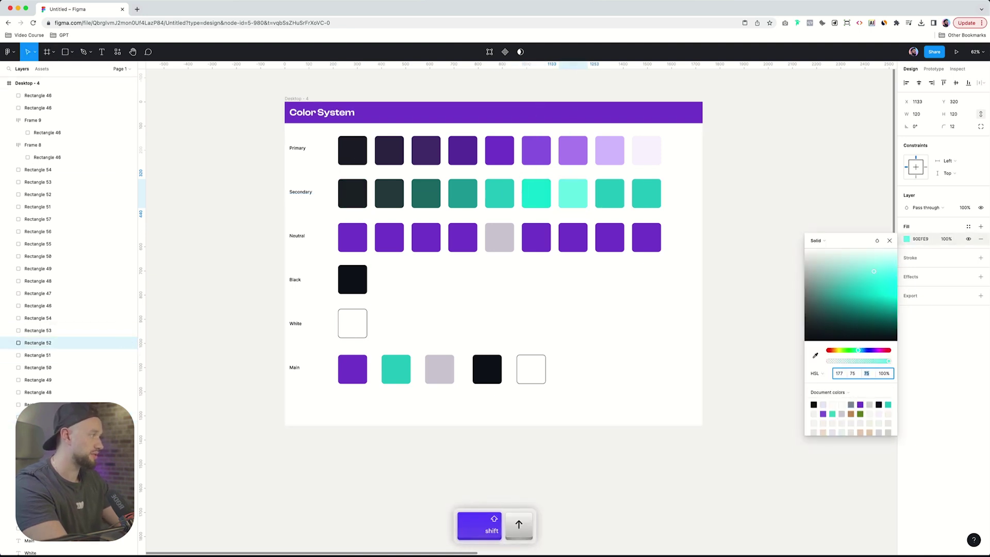
key(shift+Tab)
key(shift+Down)
key(shift+Down)
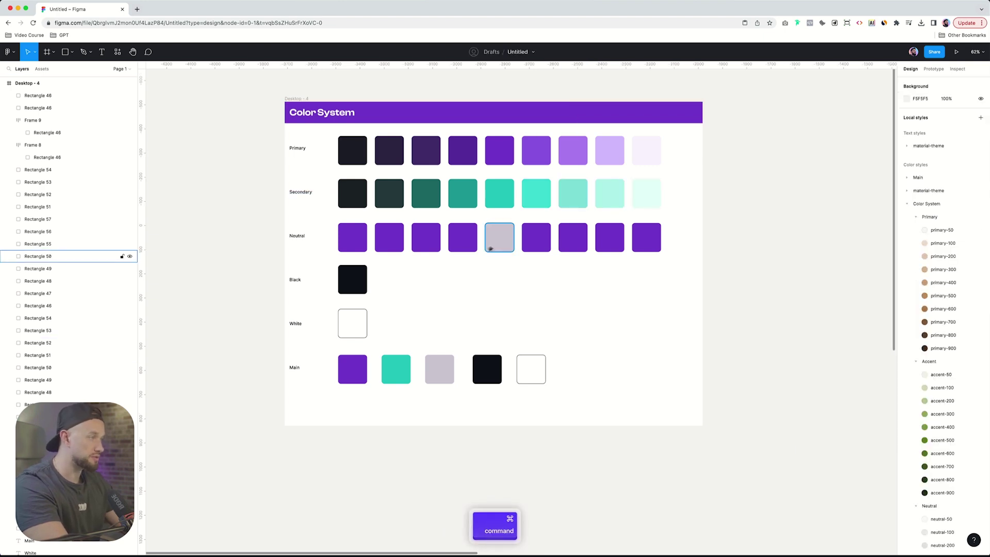
Select the whole Neutral row and fill its swatches with the fifth swatch's greyish-lilac color.
drag(696, 233, 312, 239)
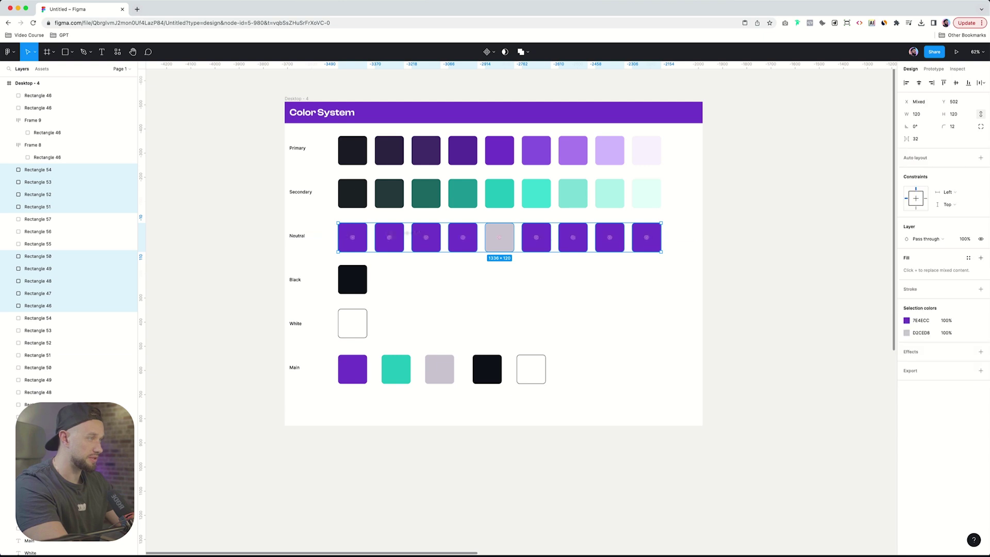
key(i)
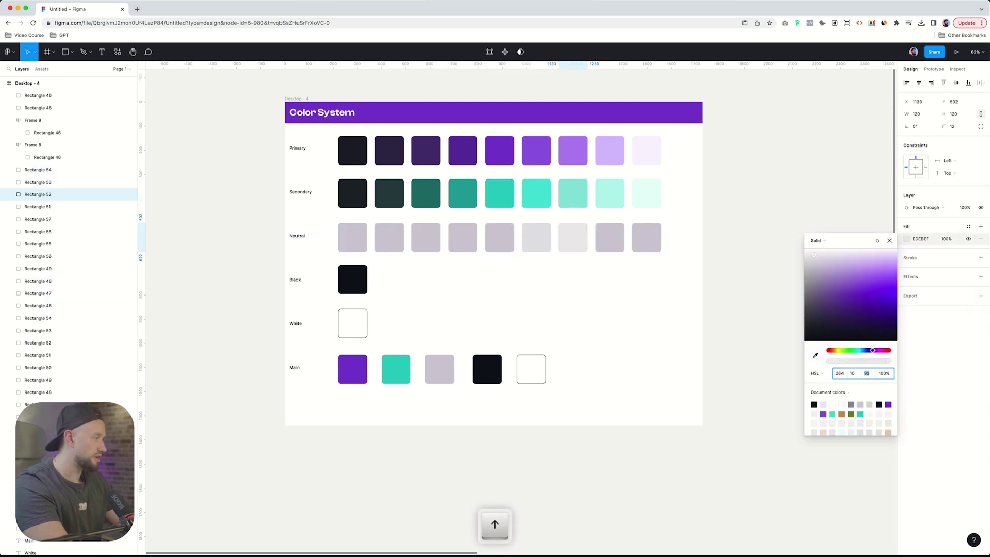
Lighten the seventh Neutral swatch to lightness 95 and fine-tune its saturation.
key(Up)
key(Up)
key(Up)
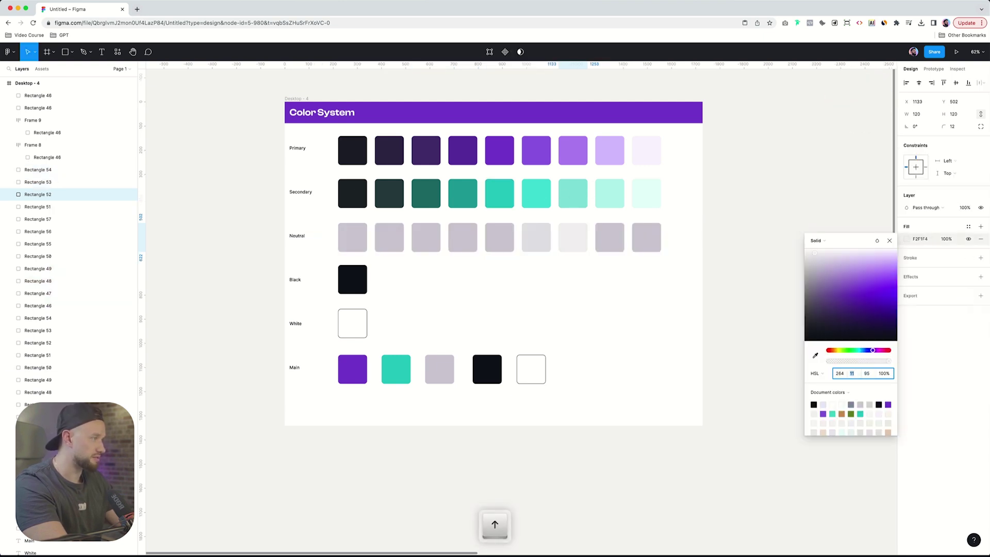
key(Down)
key(Down)
key(Down)
key(Down)
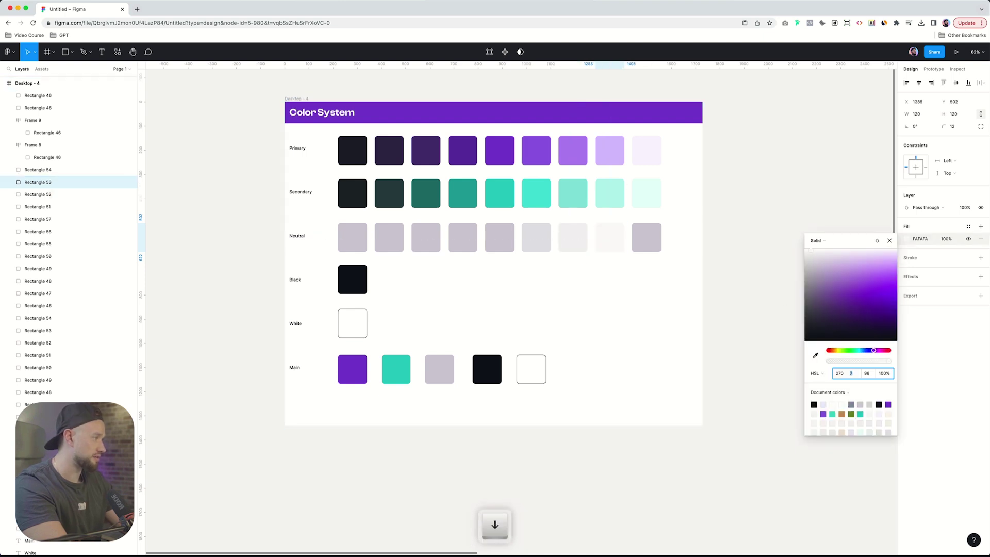
Sample the eighth Neutral swatch's color onto the ninth and set its lightness to 98.
click(646, 240)
key(i)
click(611, 240)
click(907, 239)
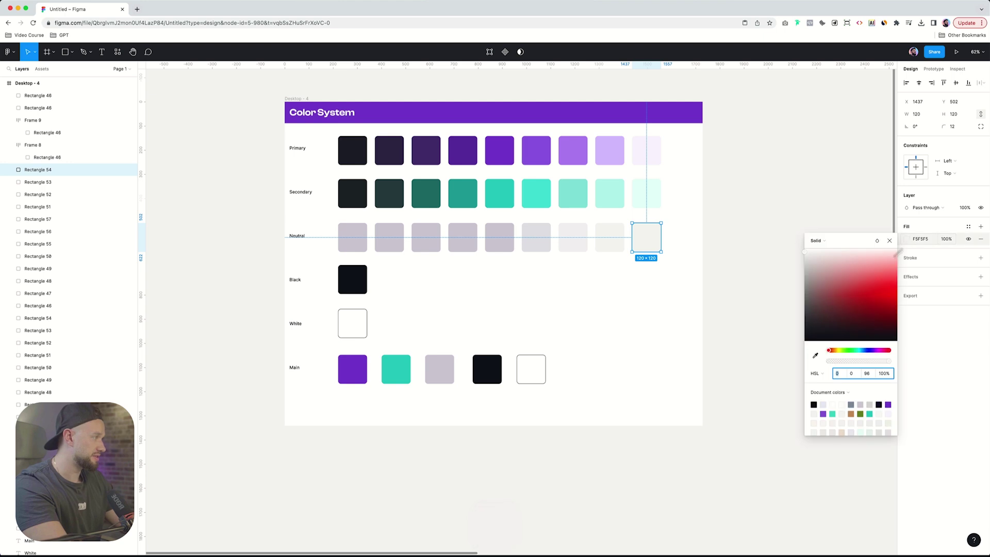
key(Up)
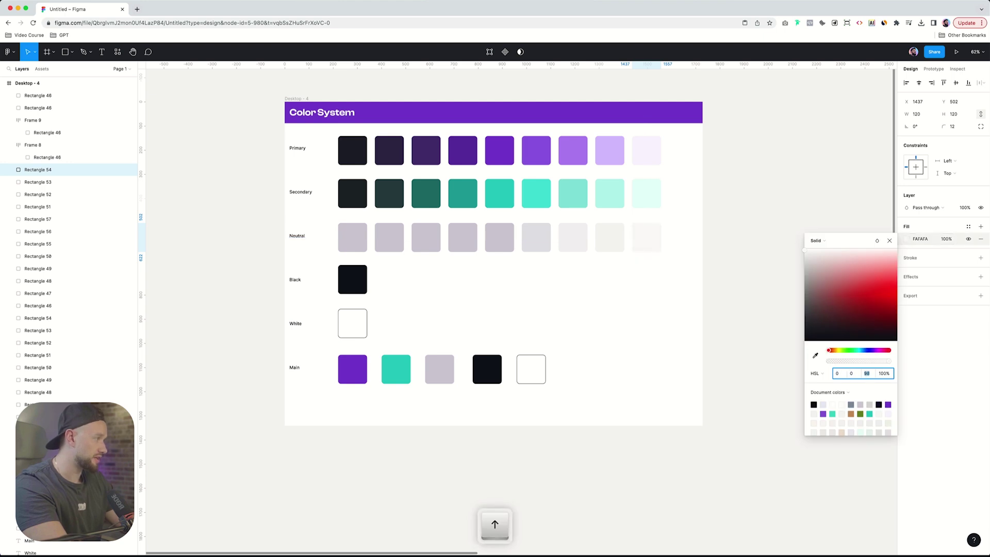
click(723, 257)
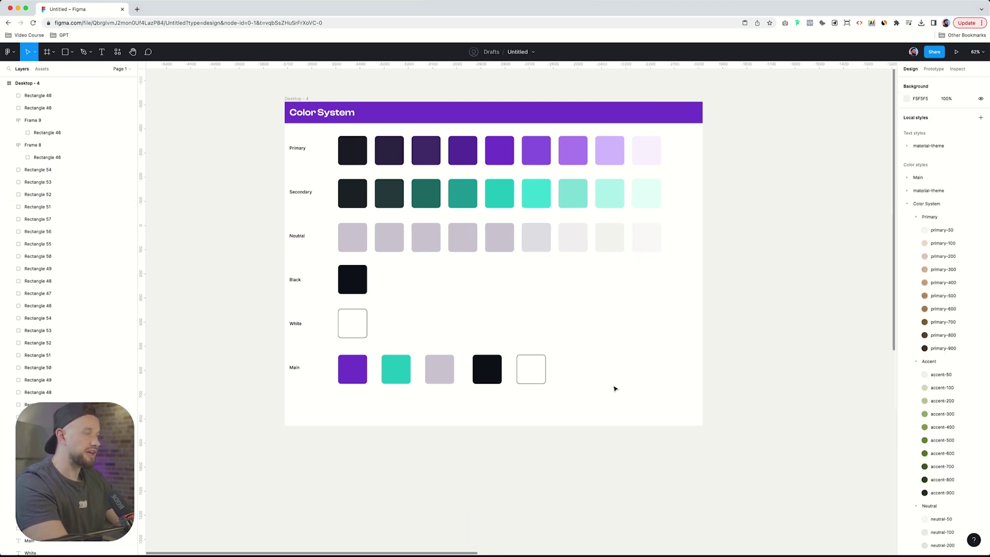
Delete the Color System and material-theme groups from the local color styles.
scroll(652, 249, down, 1)
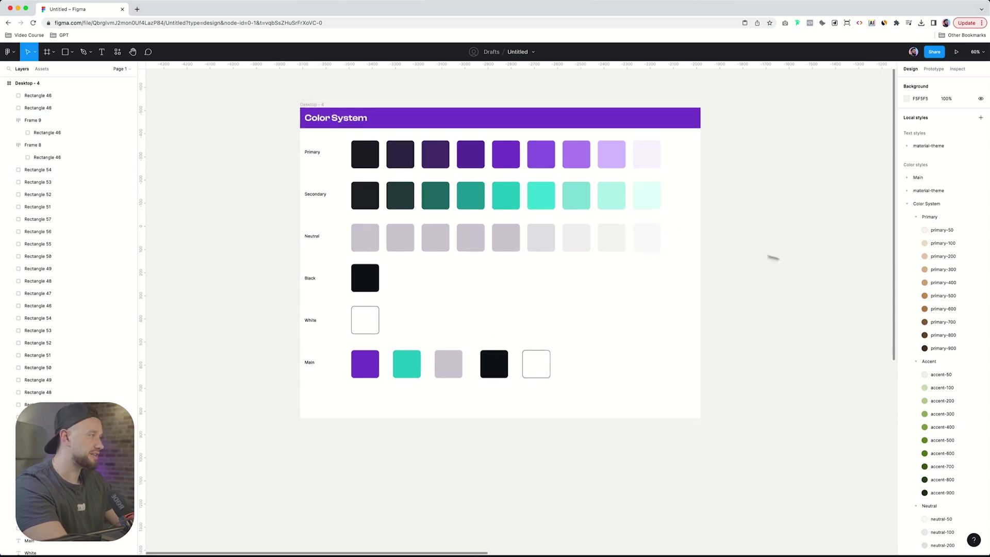
click(909, 206)
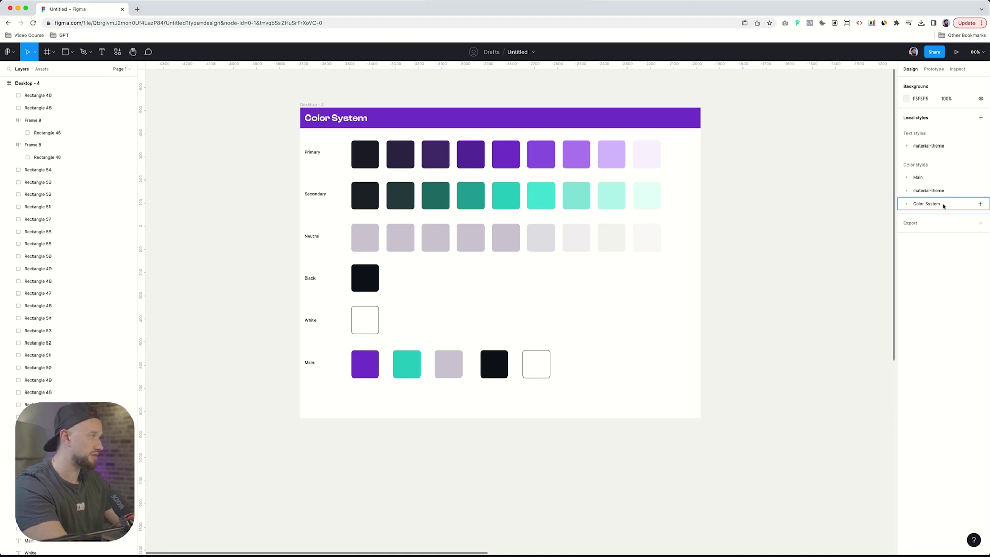
right_click(922, 204)
click(935, 236)
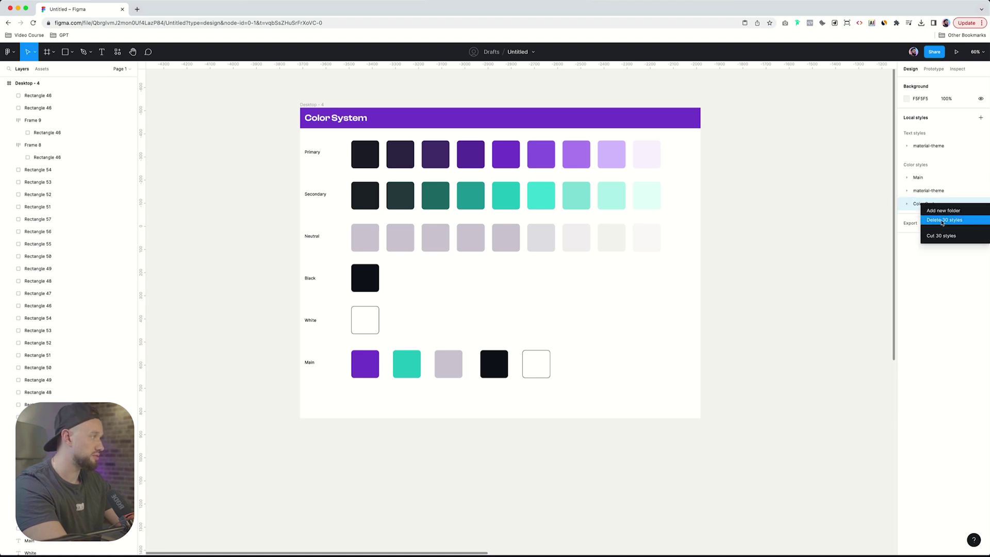
right_click(937, 190)
click(936, 204)
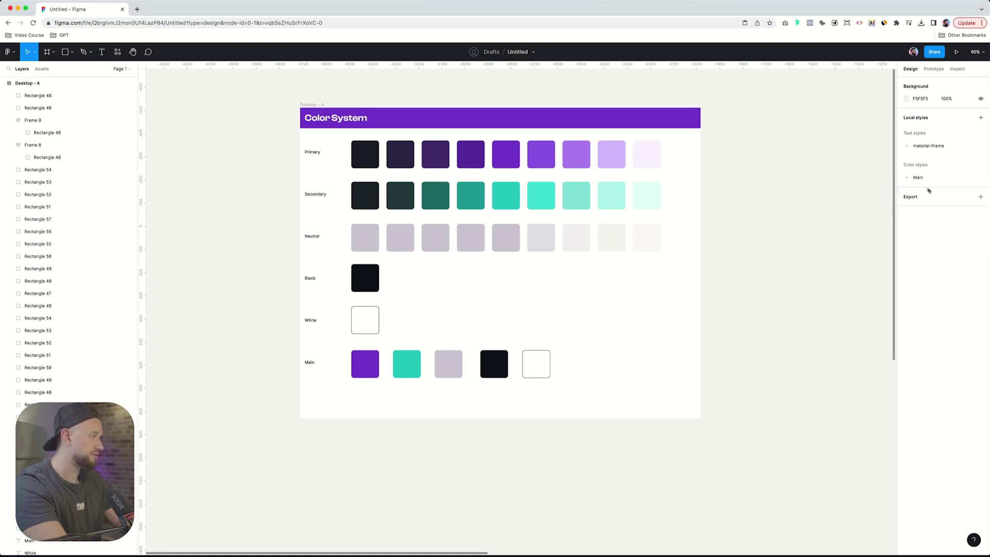
Create a color style named Main/Primary from the fifth Primary swatch's fill.
click(506, 154)
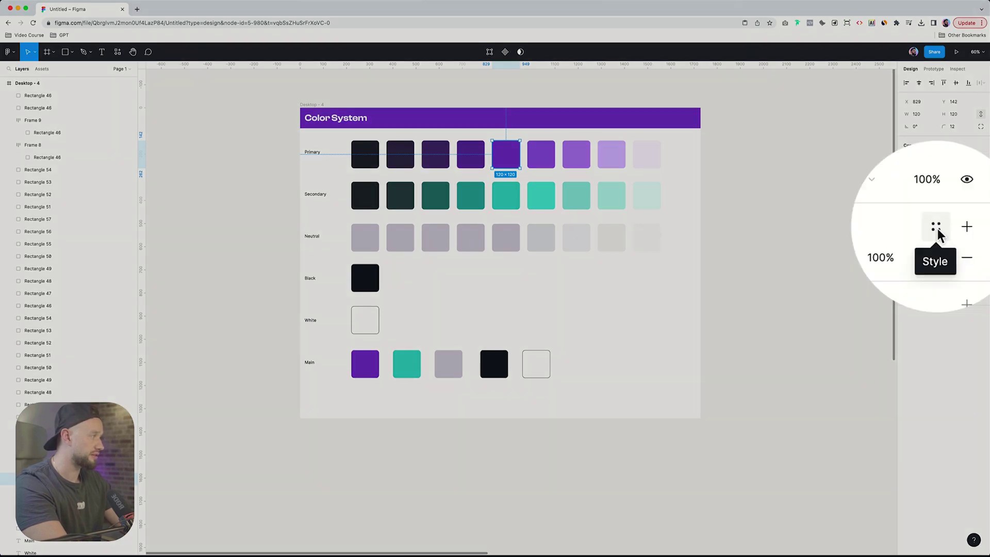
click(937, 229)
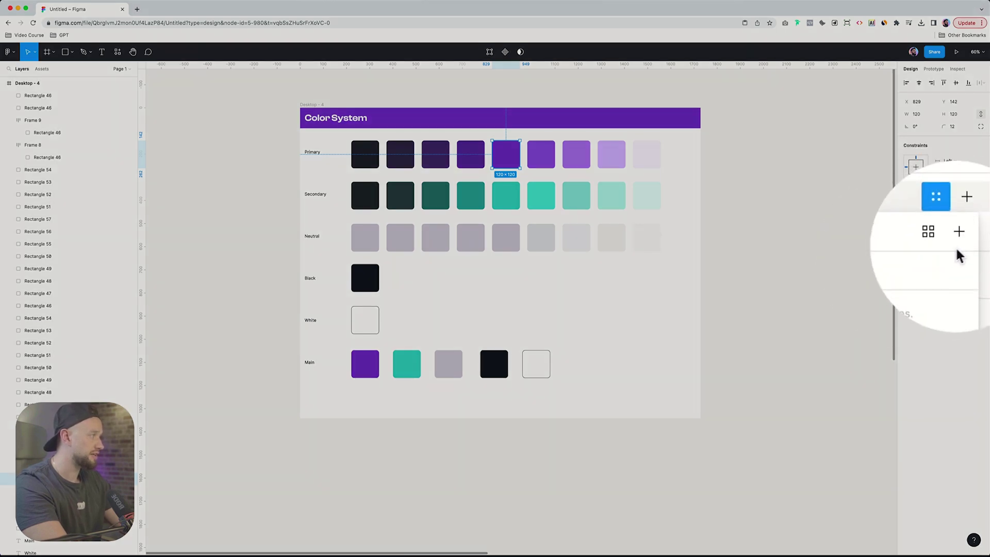
click(977, 240)
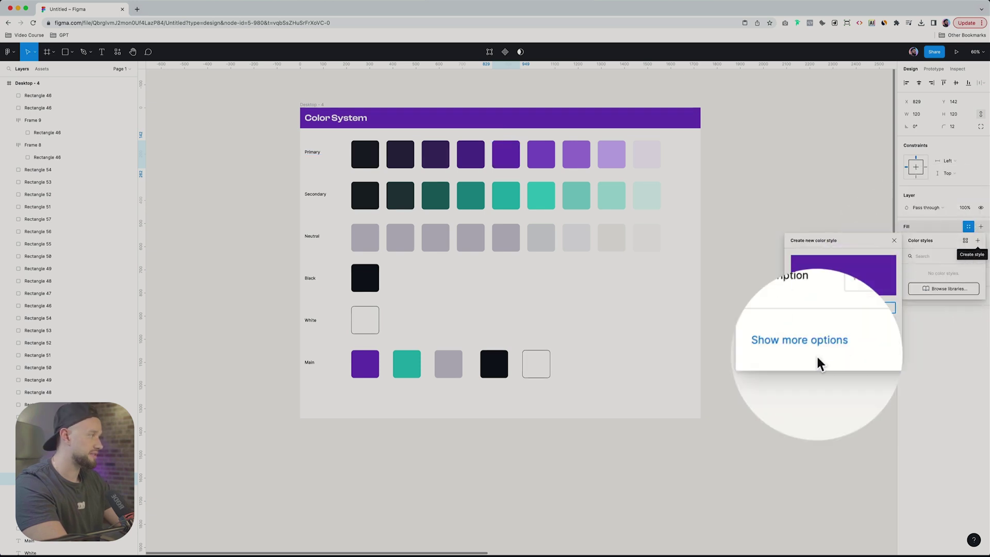
key(shift)
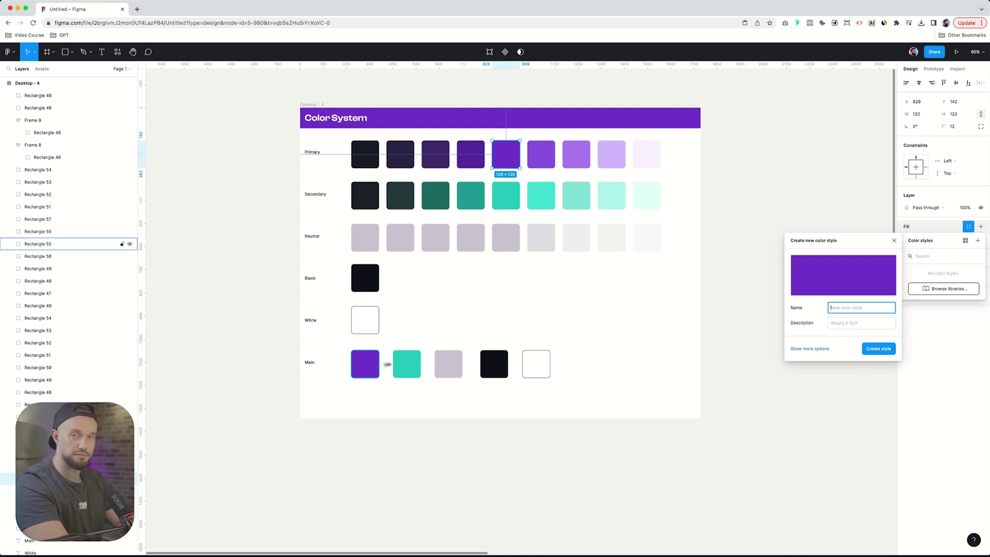
text(Main)
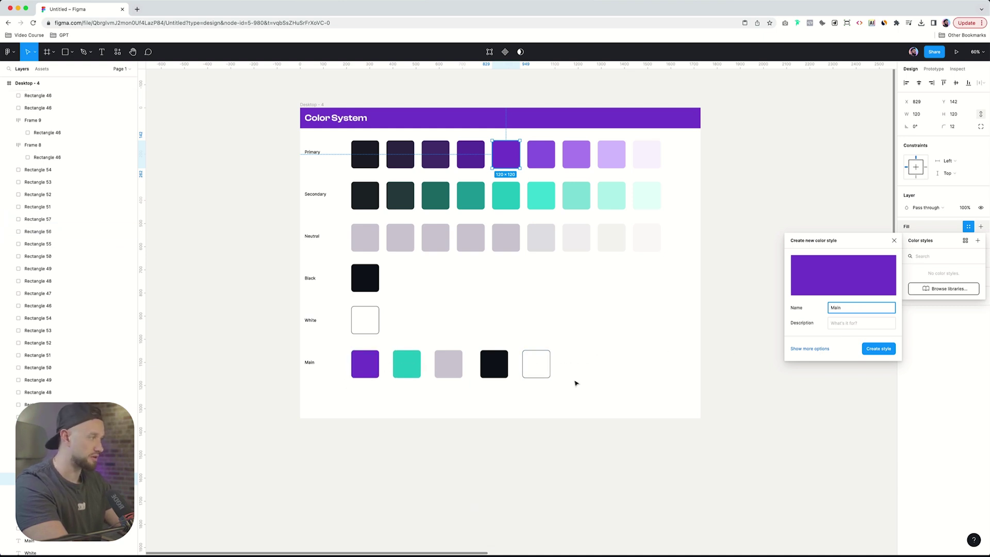
text(/)
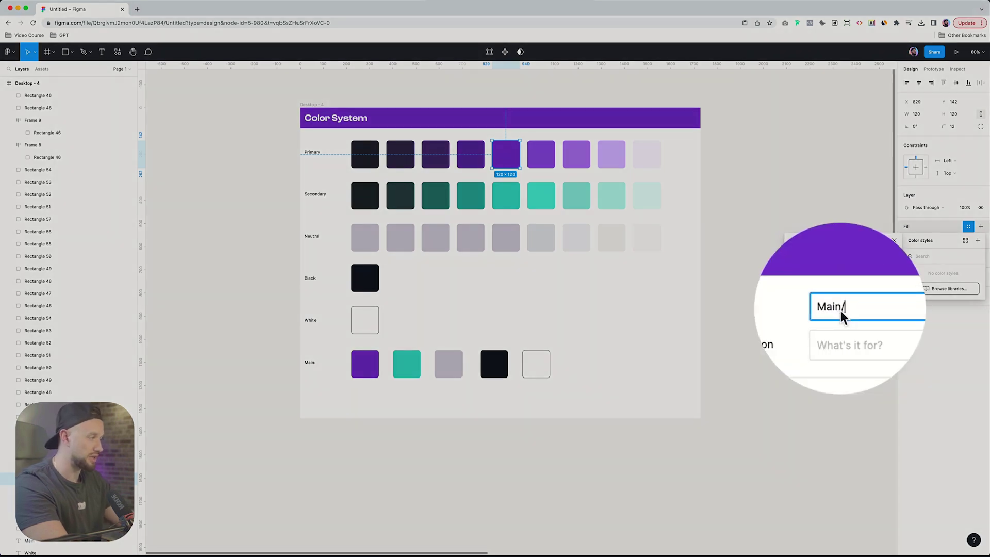
text({rimary)
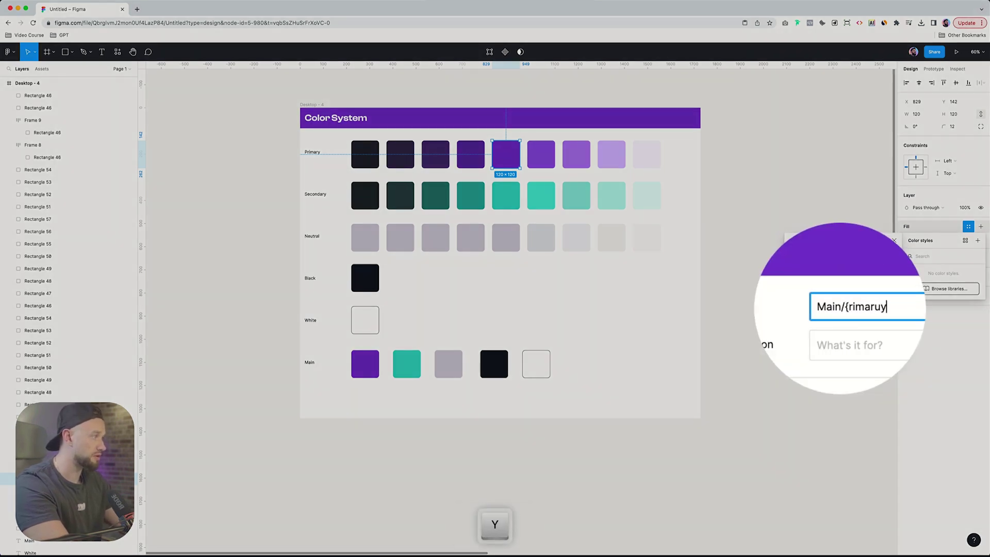
key(BackSpace)
key(BackSpace)
key(BackSpace)
key(BackSpace)
key(BackSpace)
key(BackSpace)
text(Primary)
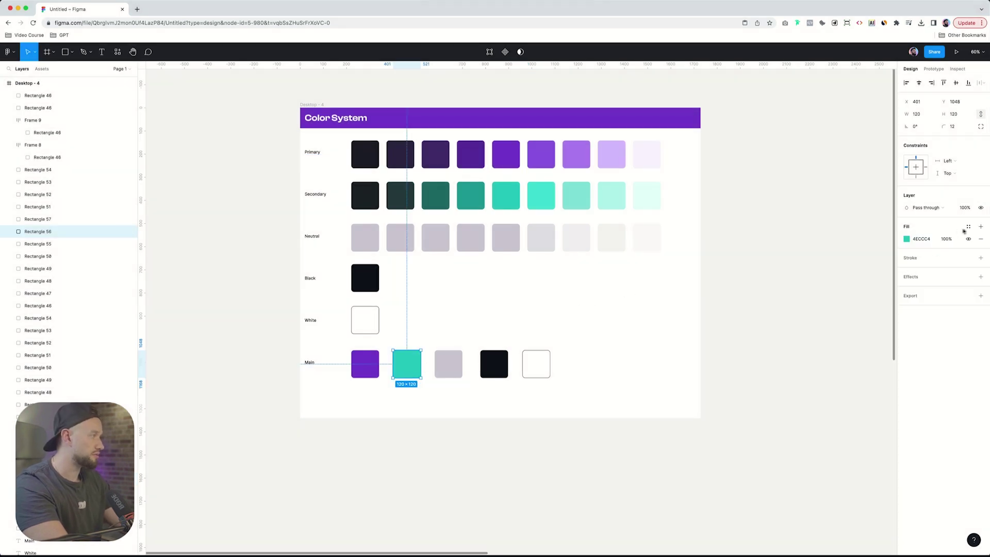
Create a color style named Main/Accent from the teal swatch in the Main row.
click(968, 226)
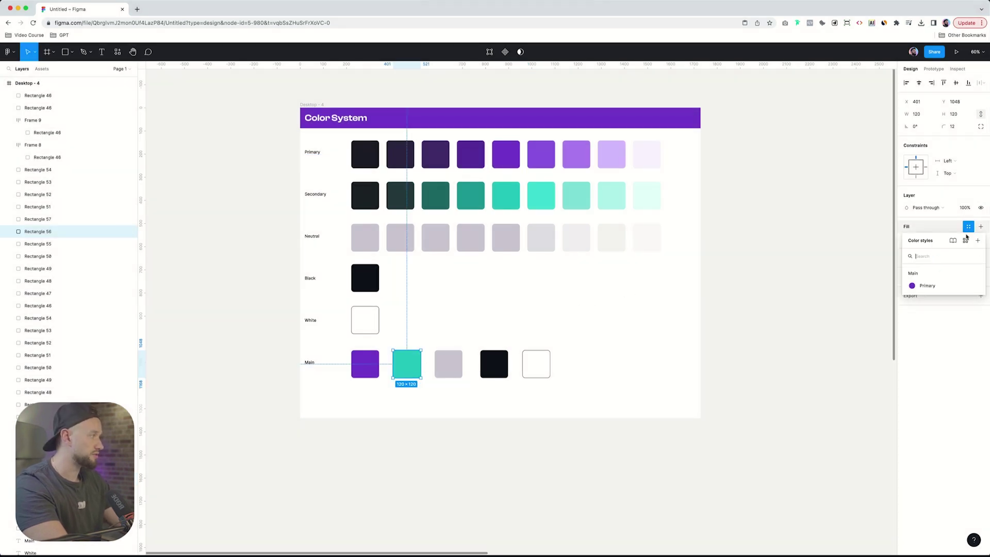
click(978, 241)
text(Main/A)
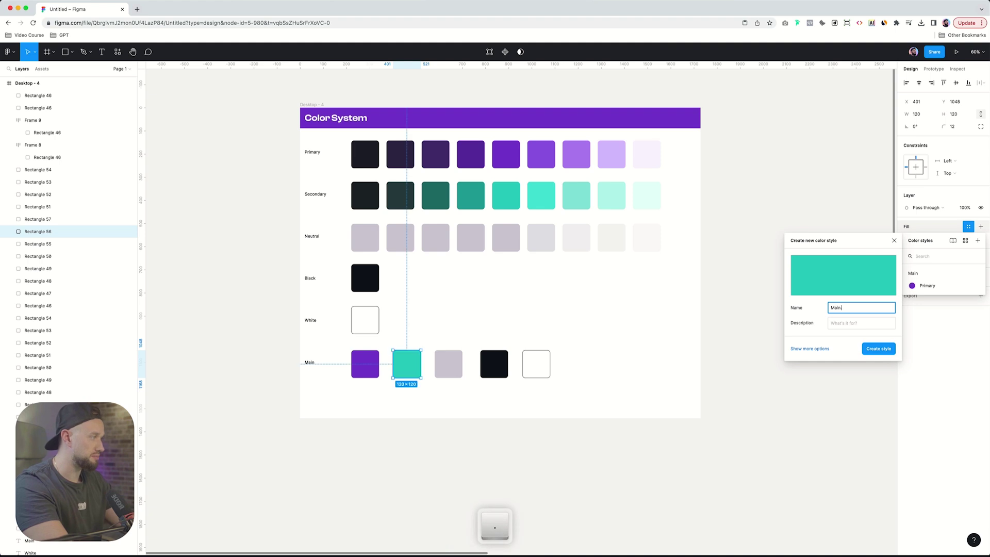
text(ccent)
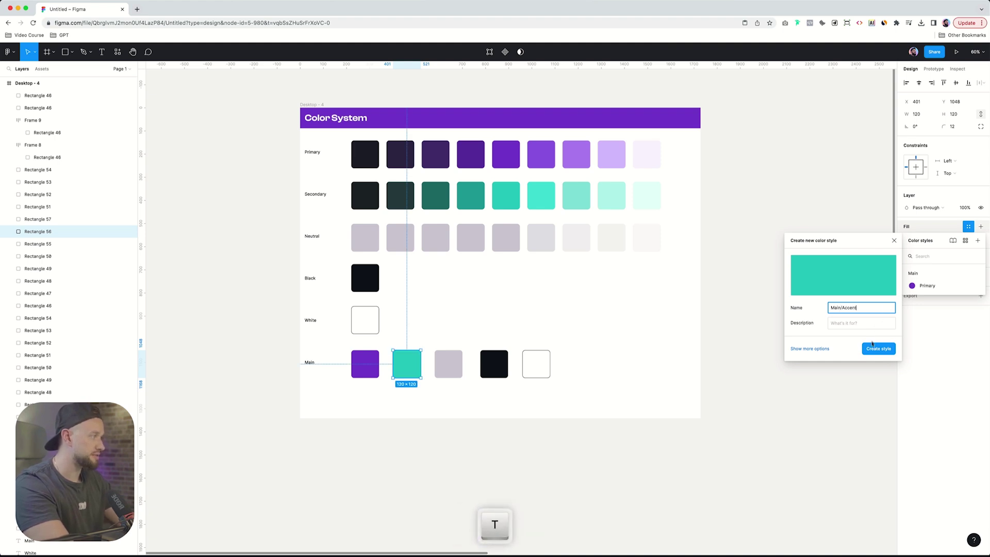
click(877, 348)
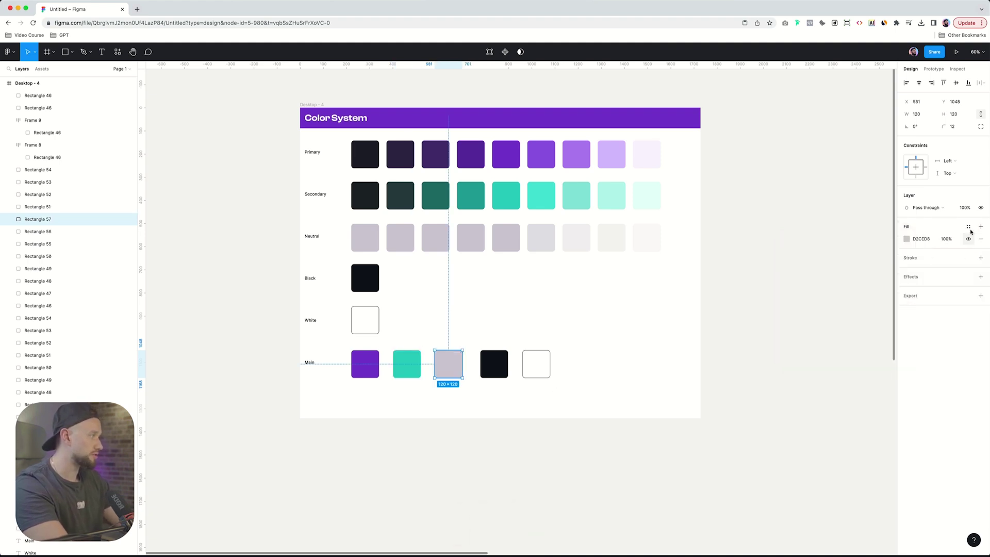
Create a color style named Main/Neutral from the greyish-lilac swatch in the Main row.
click(968, 226)
click(977, 240)
text(Main/Ne)
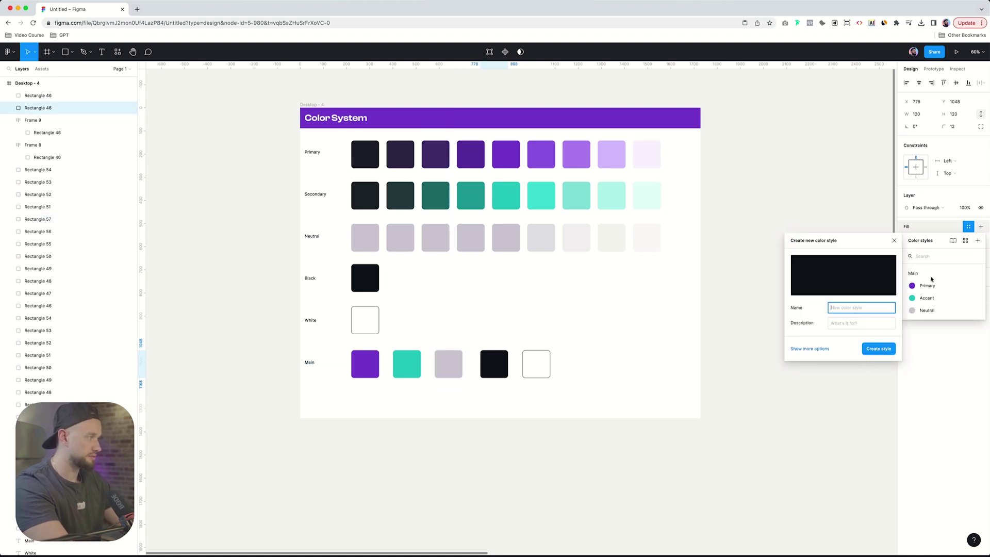
Create color styles named Main/Black and Main/White from the black and white swatches in the Main row.
text(Main/Black)
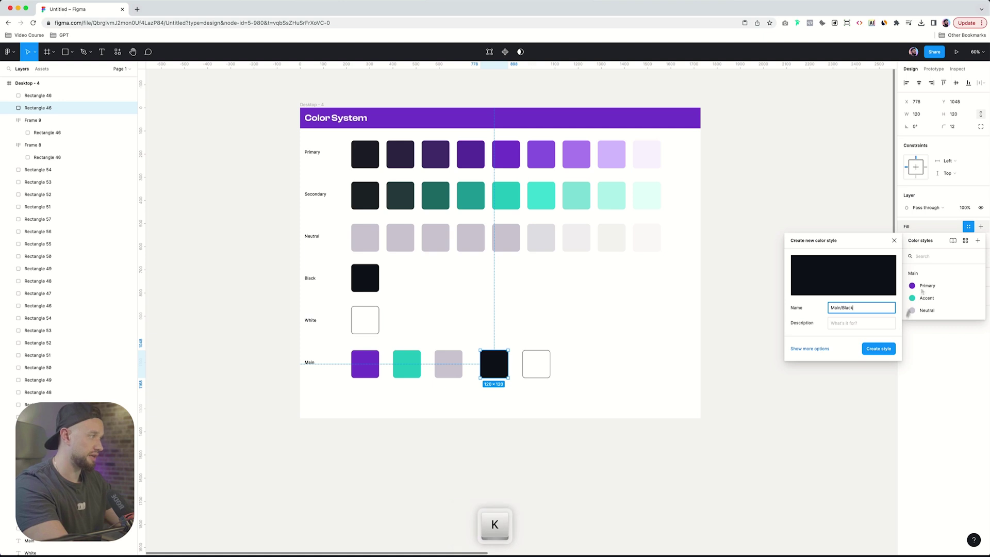
key(Return)
key(Tab)
text(Main/White)
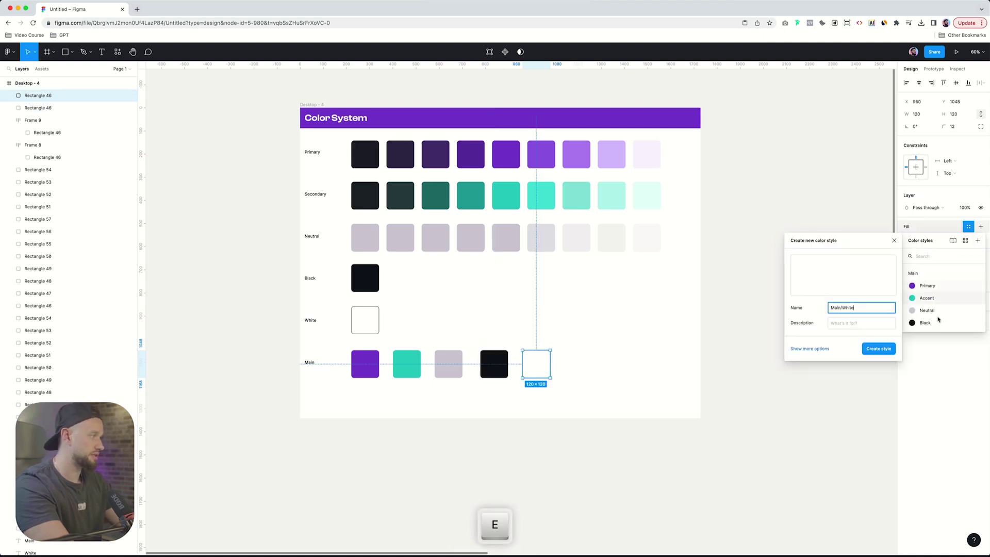
click(598, 393)
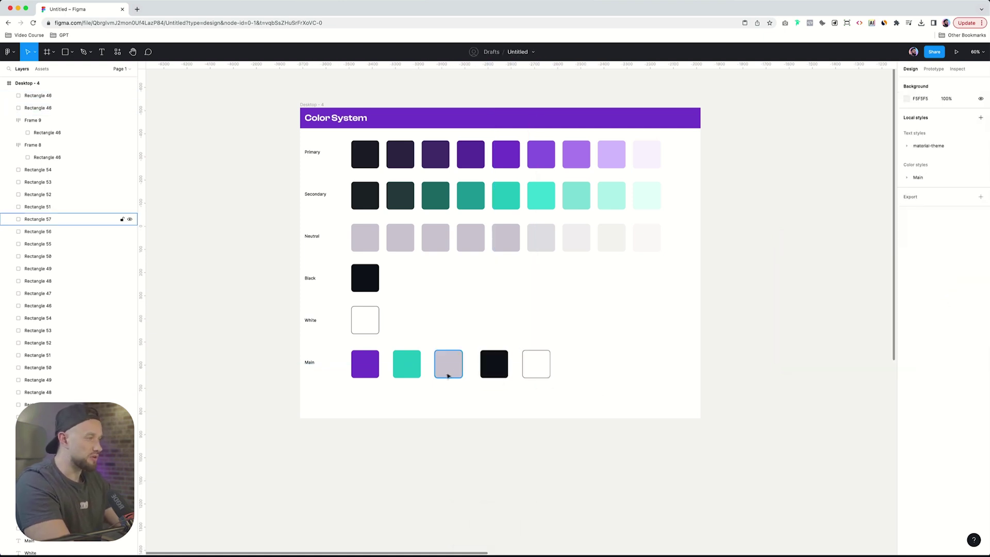
Duplicate the Main row's neutral swatch to the end of the row and sample the ninth Neutral swatch's color onto it.
drag(454, 370, 578, 365)
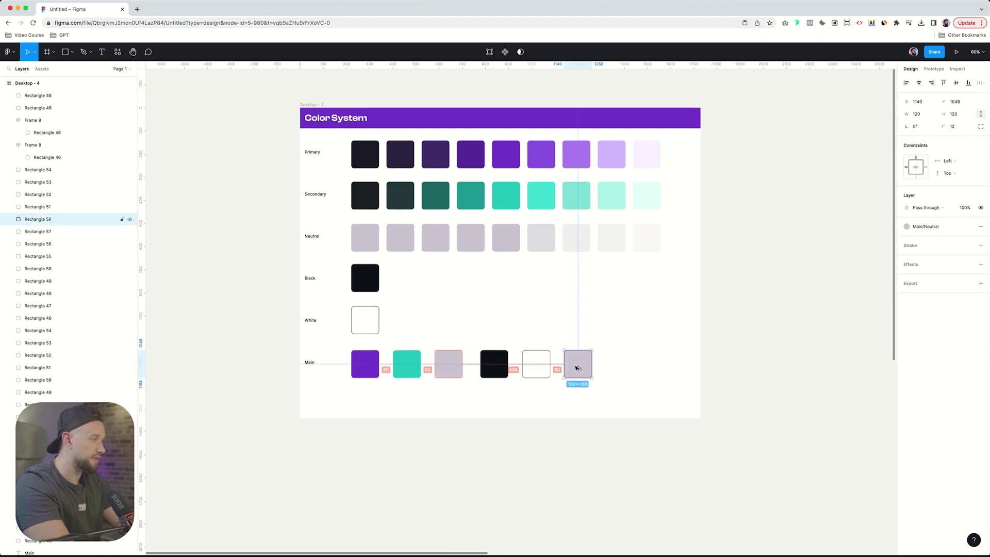
key(i)
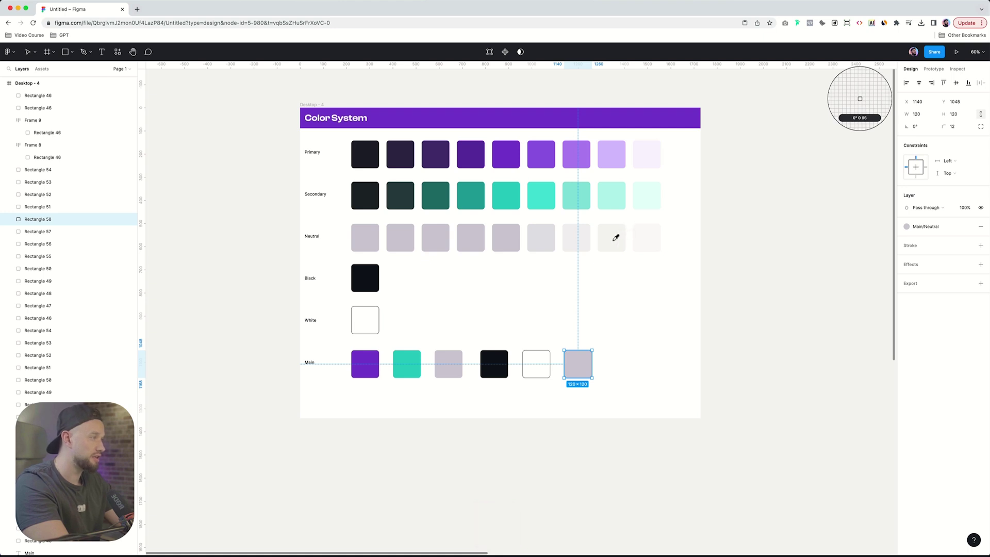
click(657, 233)
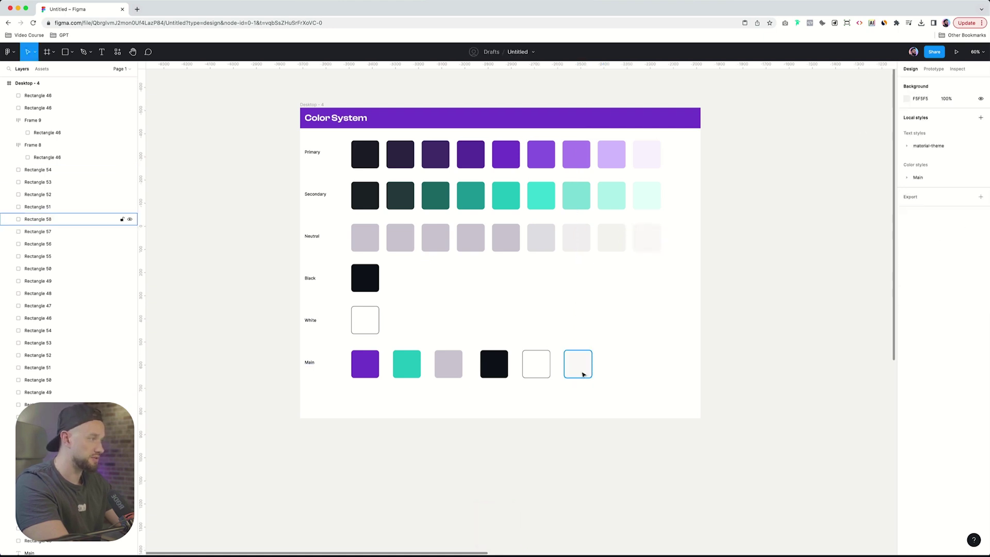
Create a color style named Main/Light-BG from the off-white swatch at the end of the Main row.
click(968, 226)
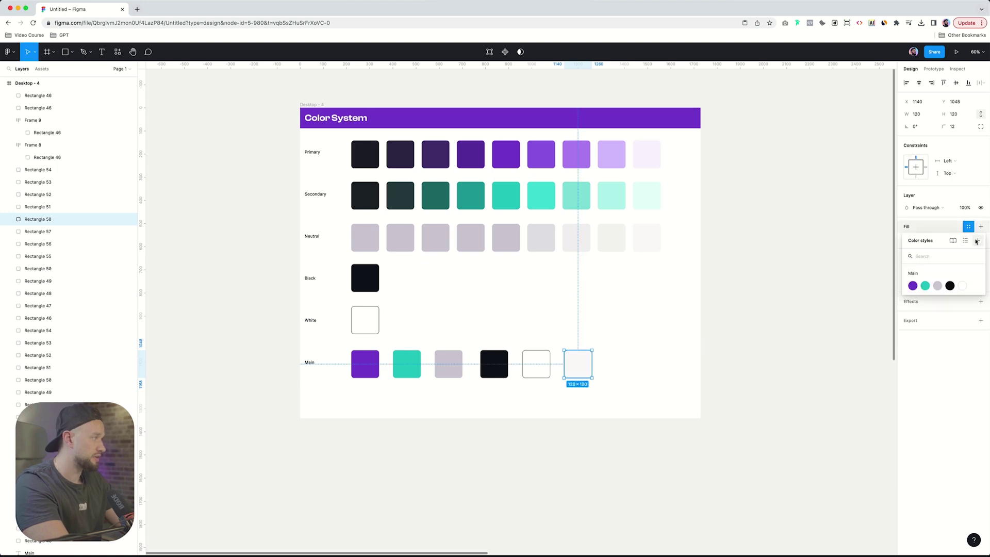
click(976, 241)
text(Main/)
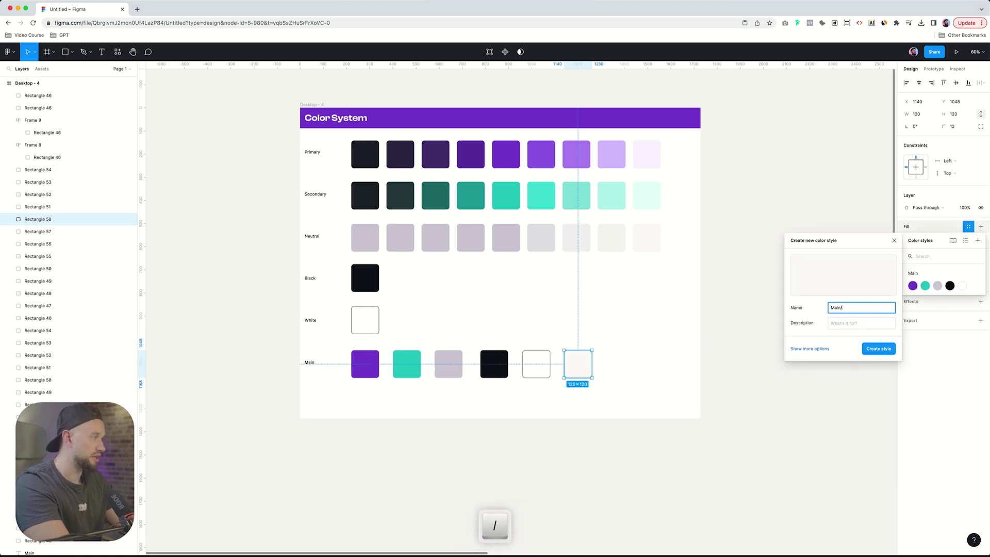
text(Light-BG)
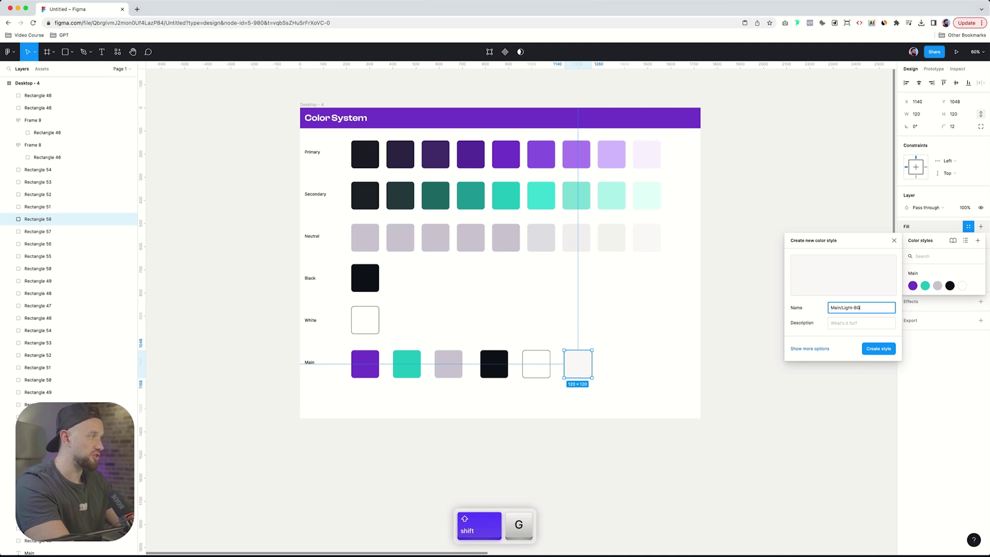
key(Return)
click(614, 440)
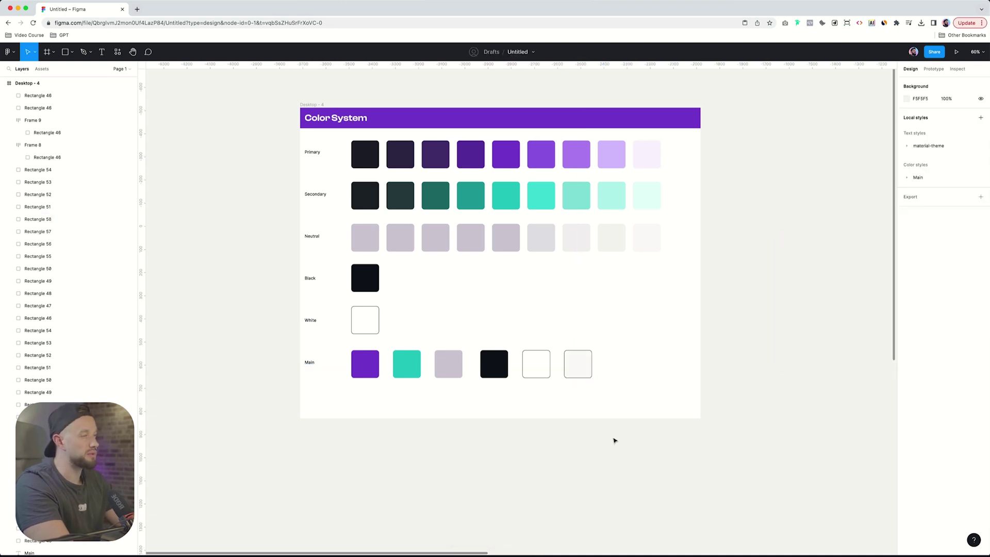
Duplicate the Main row's black swatch to the end of the row, after the off-white swatch.
click(495, 363)
drag(499, 364, 618, 372)
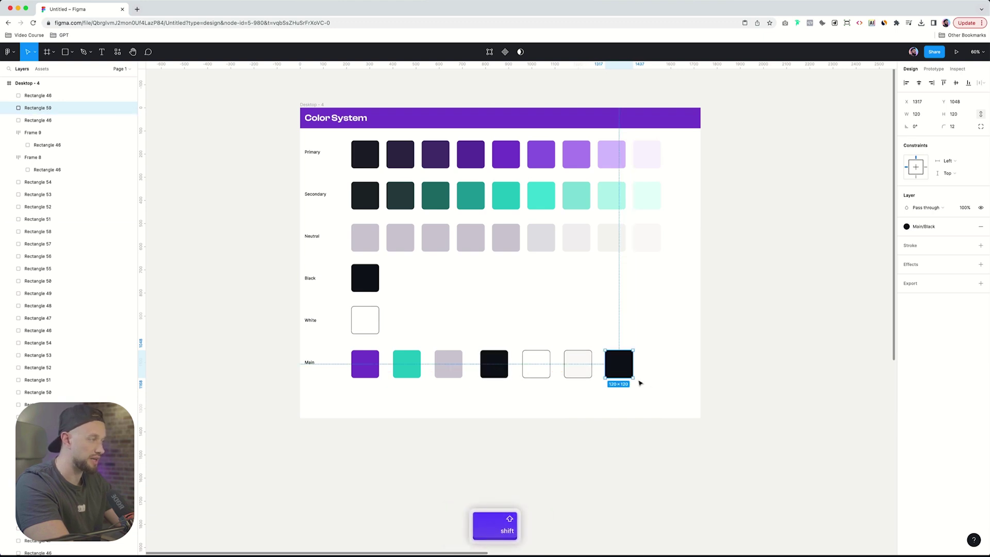
Sample the first Primary swatch's color onto the last Main swatch and save it as a color style named Main/Dark-BG.
key(i)
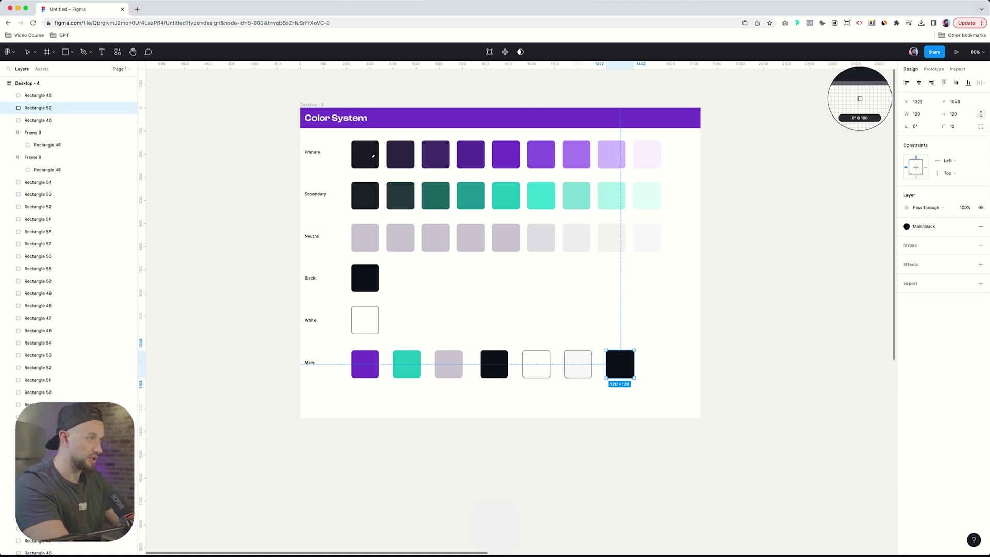
click(373, 153)
click(969, 226)
click(978, 240)
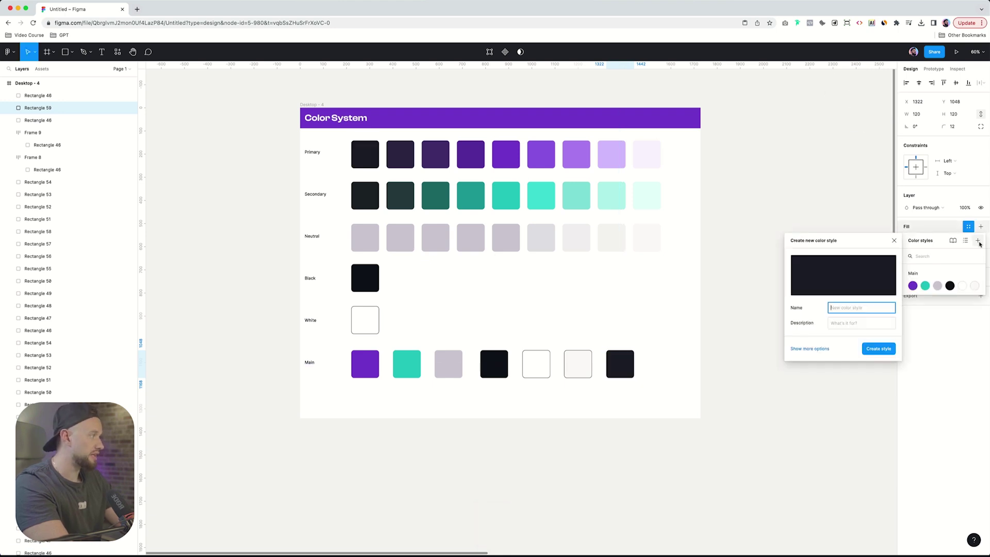
text(<a)
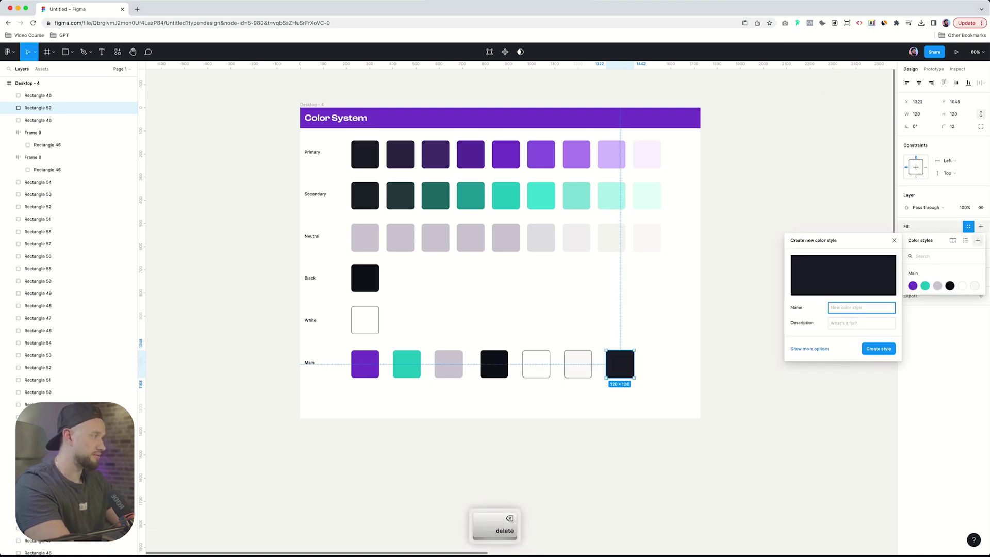
text(Main/Dark-BG)
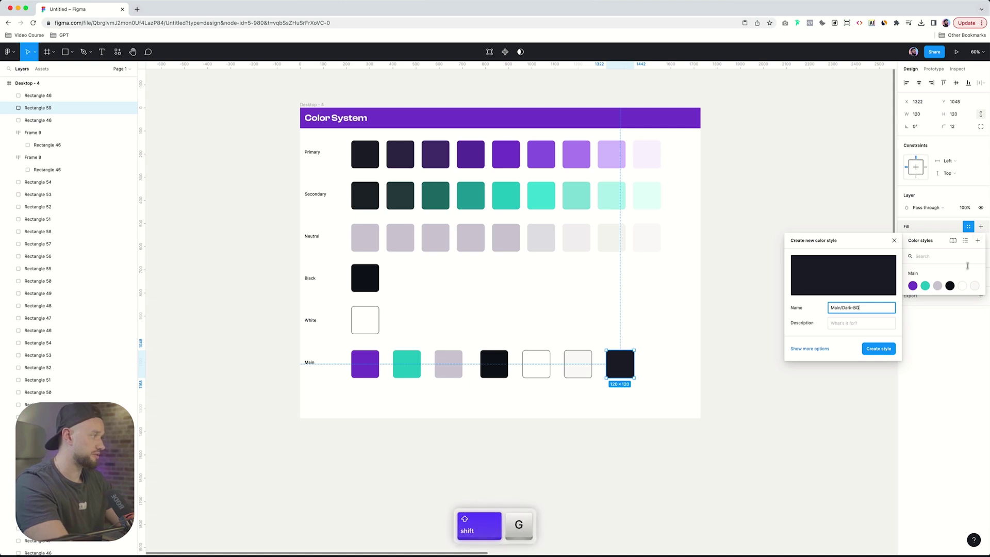
click(890, 349)
click(671, 410)
Expand the Main group of the local color styles and examine the styles it contains.
scroll(662, 411, down, 3)
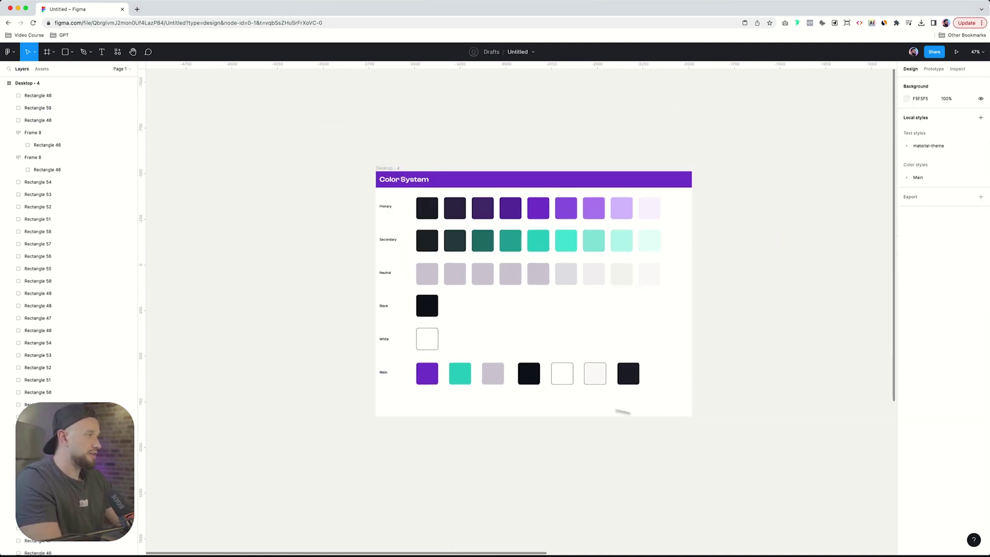
scroll(529, 374, right, 1)
scroll(530, 374, right, 1)
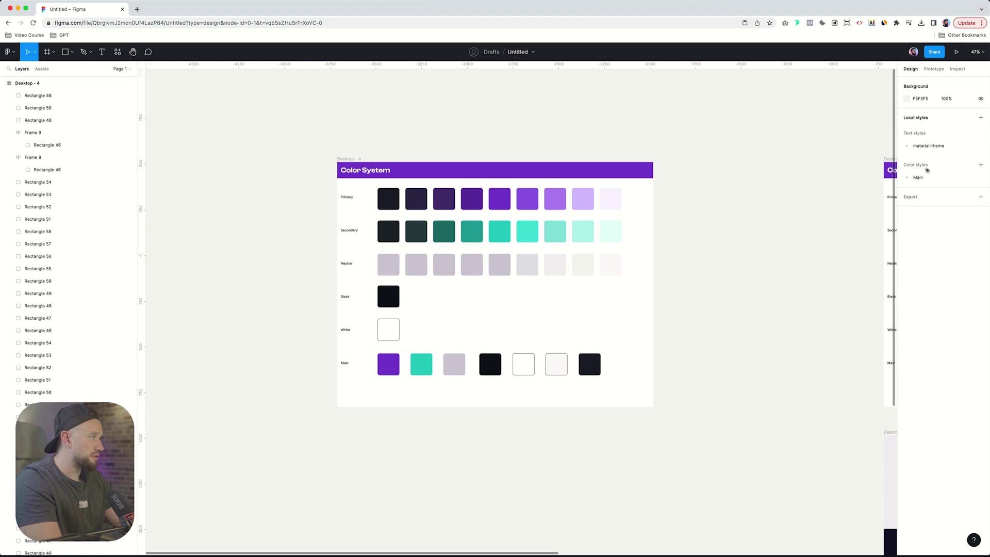
scroll(727, 242, left, 1)
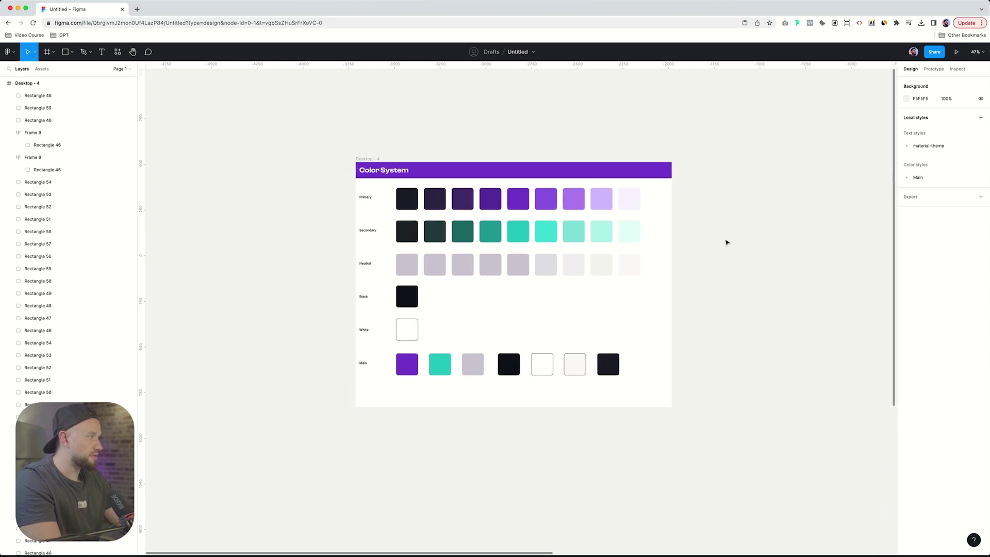
click(904, 181)
click(907, 177)
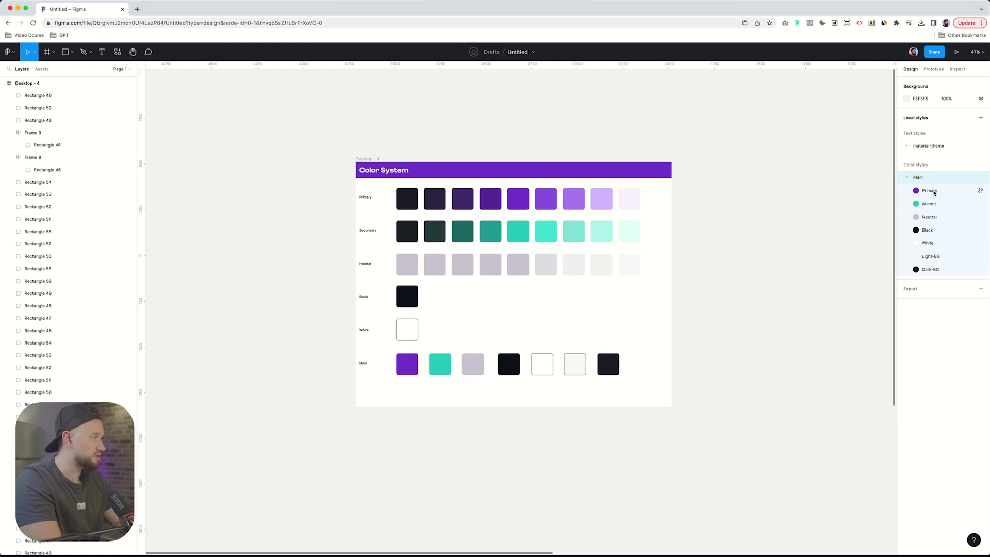
scroll(791, 222, up, 4)
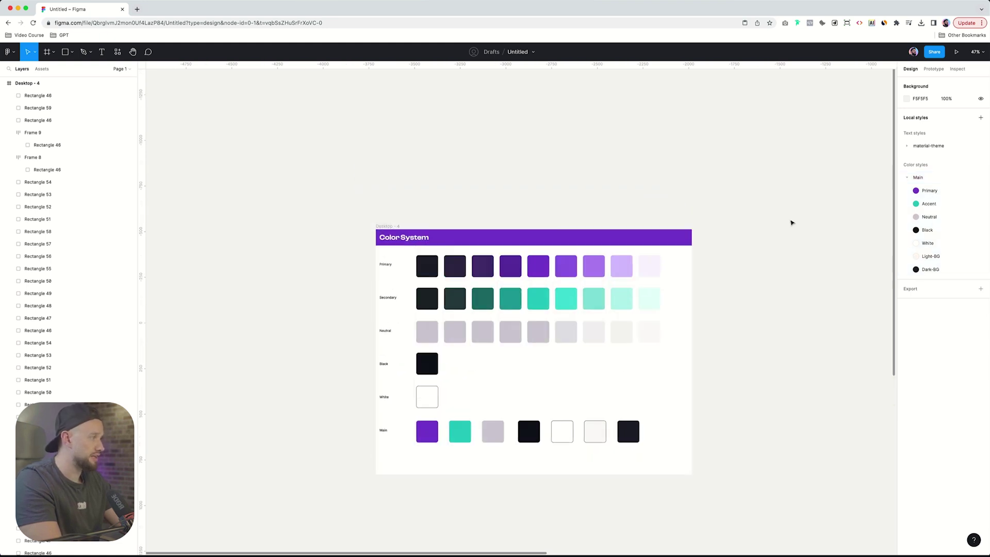
scroll(438, 442, down, 3)
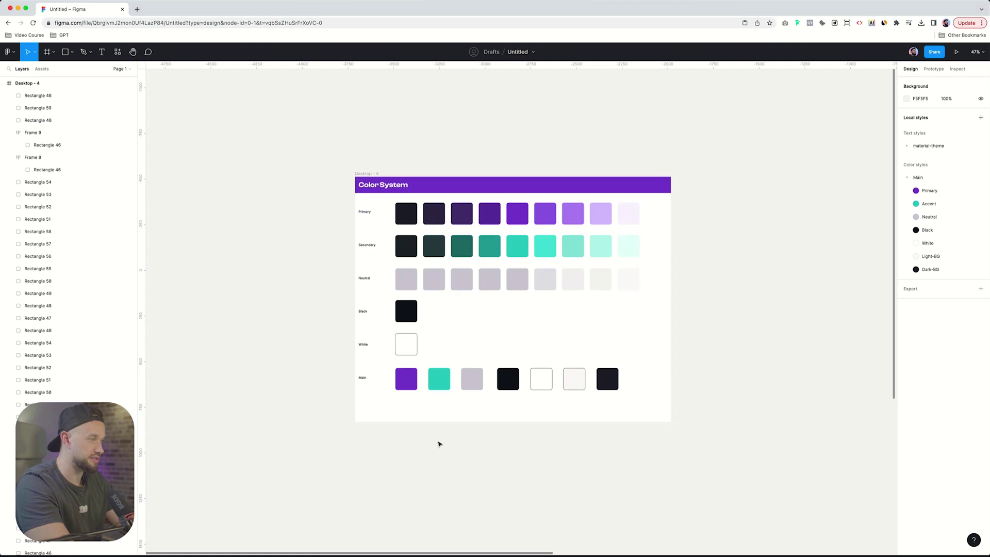
Create a 1440 × 1024 Desktop frame and place it just below the new Color System board, aligned with its left edge.
scroll(438, 441, down, 5)
key(f)
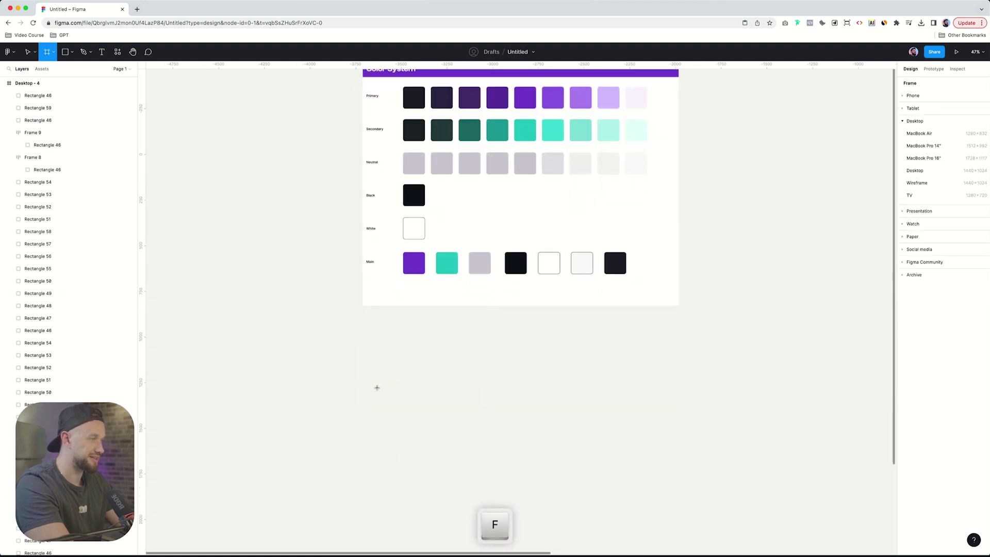
click(915, 170)
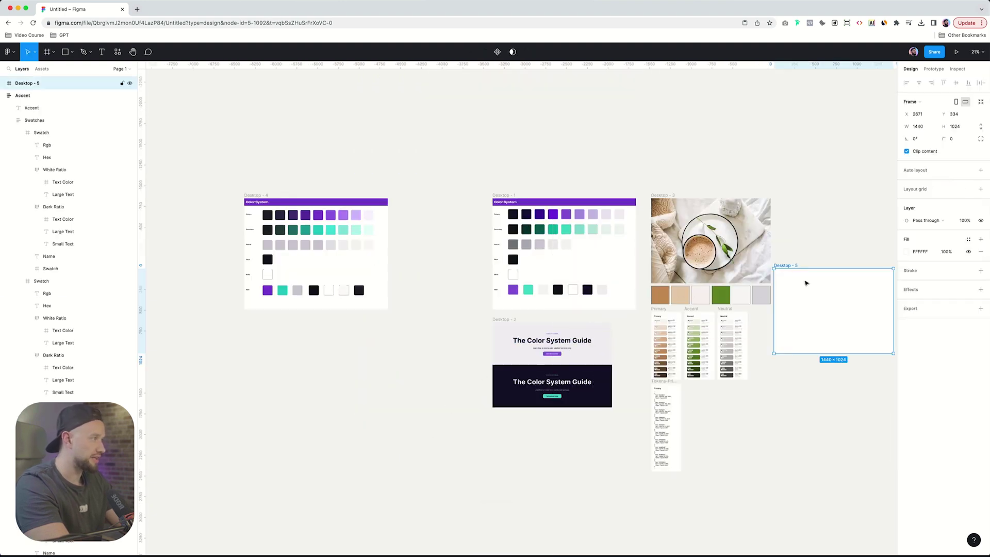
drag(807, 280, 233, 367)
drag(269, 331, 277, 338)
scroll(278, 338, up, 5)
scroll(277, 338, left, 1)
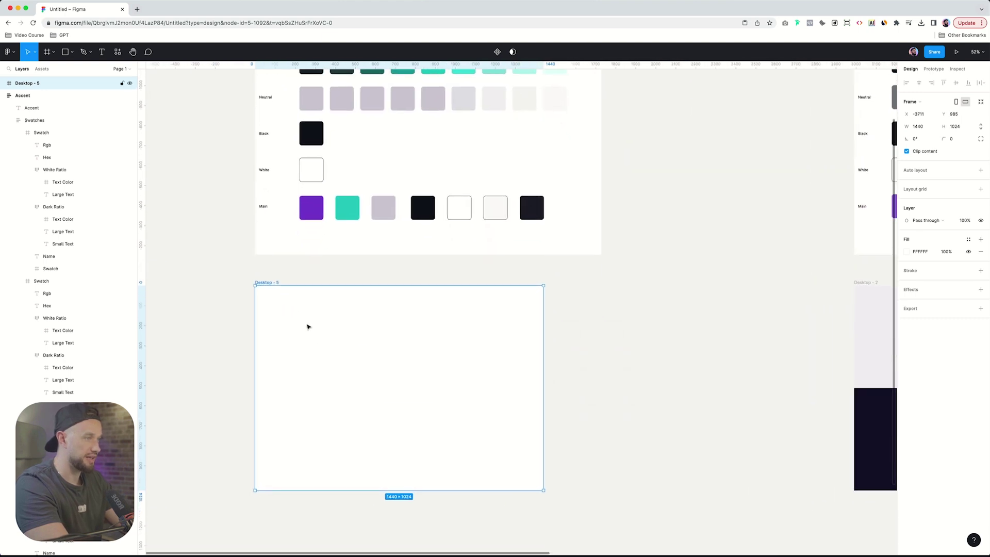
key(shift+Up)
key(shift+Up)
key(shift+Up)
key(shift+Up)
key(shift+Up)
key(shift+Up)
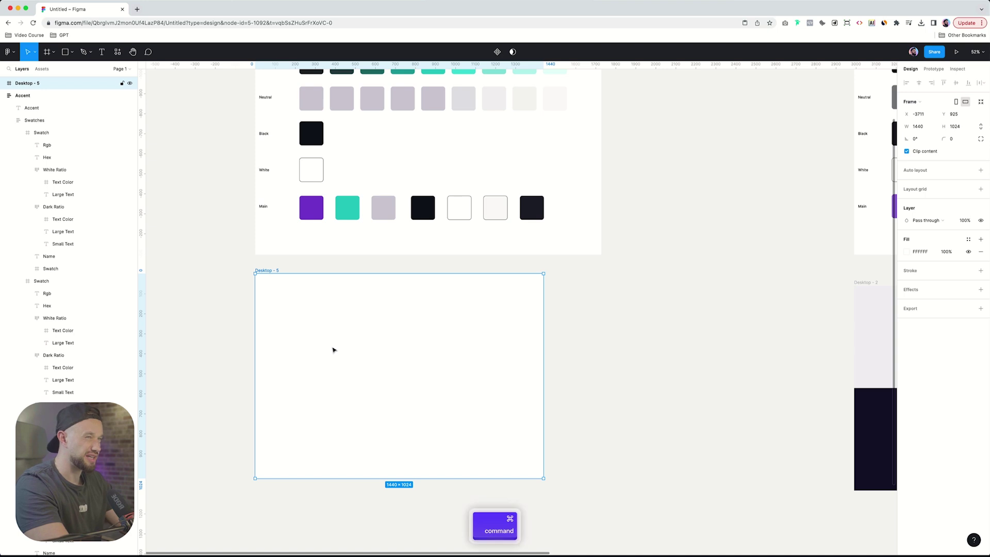
Duplicate the new desktop frame, set the copy's height to 512, and nest it in the original's upper half, aligned left.
key(super+d)
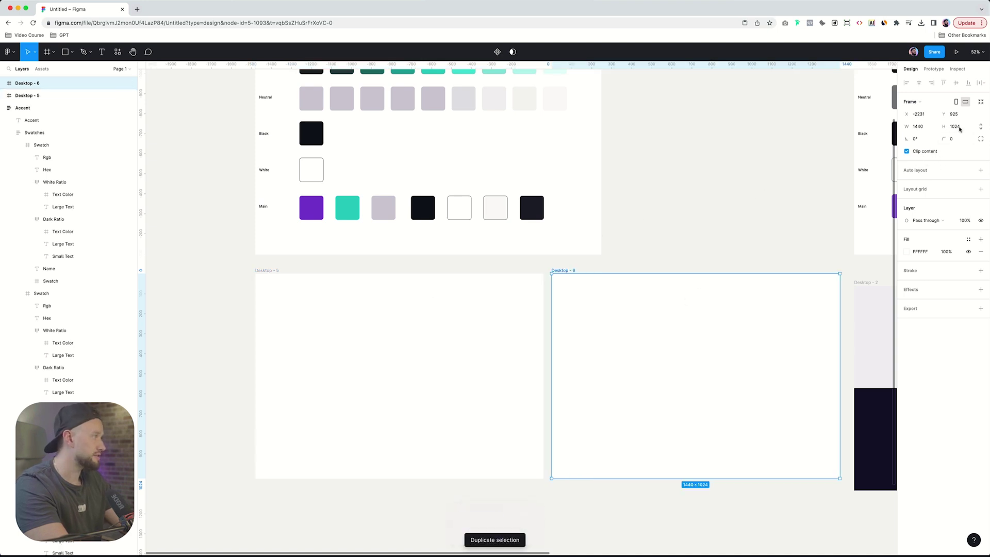
text(512)
key(Return)
drag(676, 305, 397, 311)
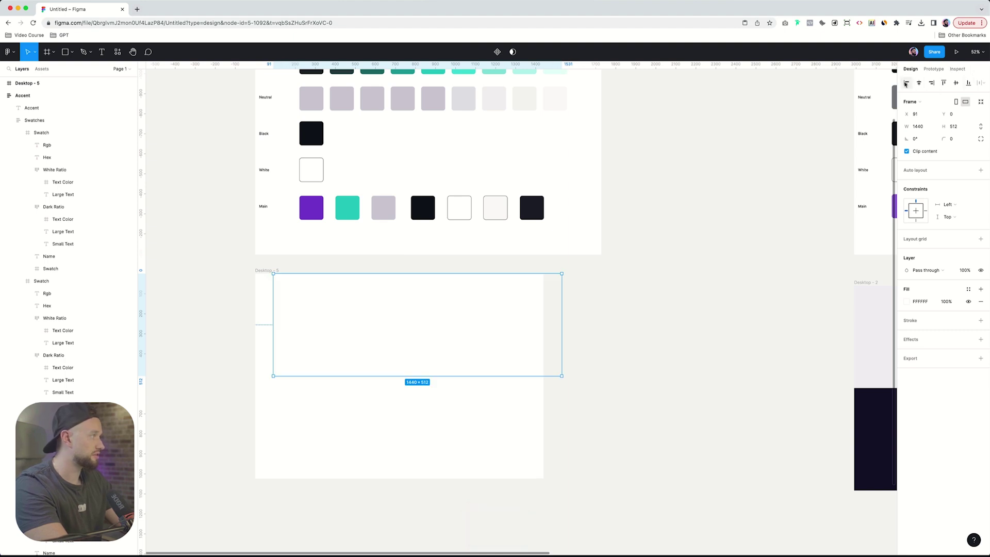
click(905, 84)
Duplicate the nested 512-high frame and align the copy to the bottom of the parent frame.
key(super+d)
drag(437, 346, 461, 397)
click(968, 83)
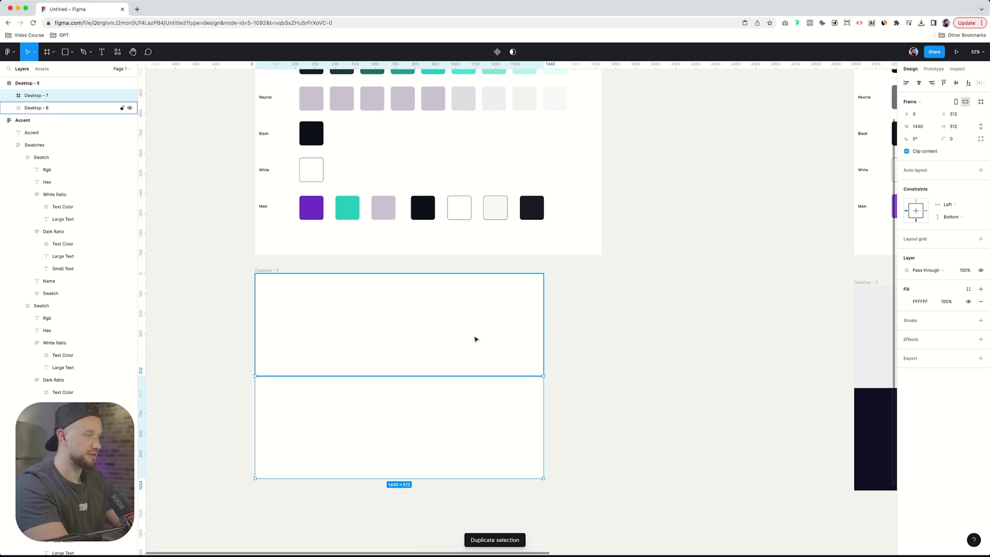
Fill the upper nested frame with the Main row's off-white color and the lower one with its last, dark swatch's color.
click(475, 339)
scroll(475, 339, left, 3)
scroll(475, 339, up, 2)
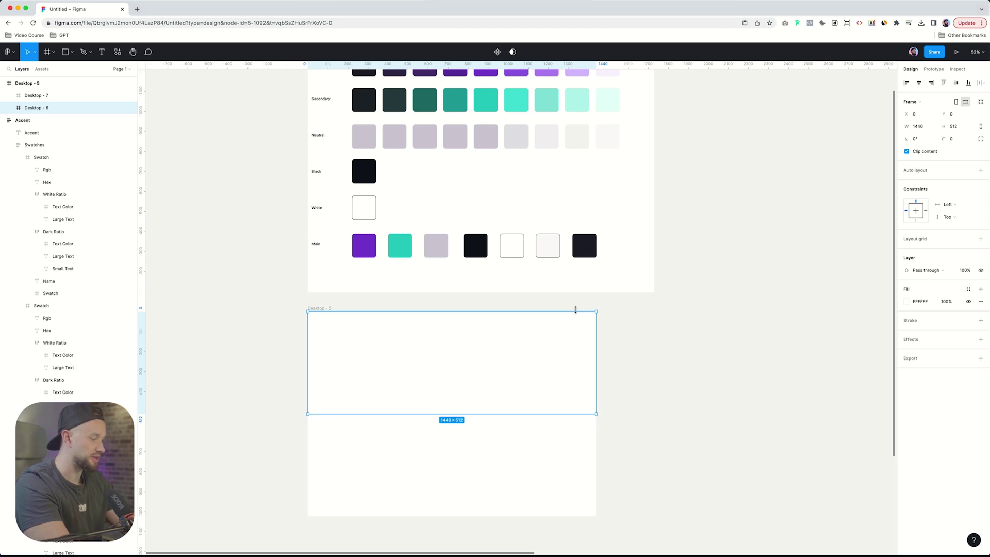
click(514, 464)
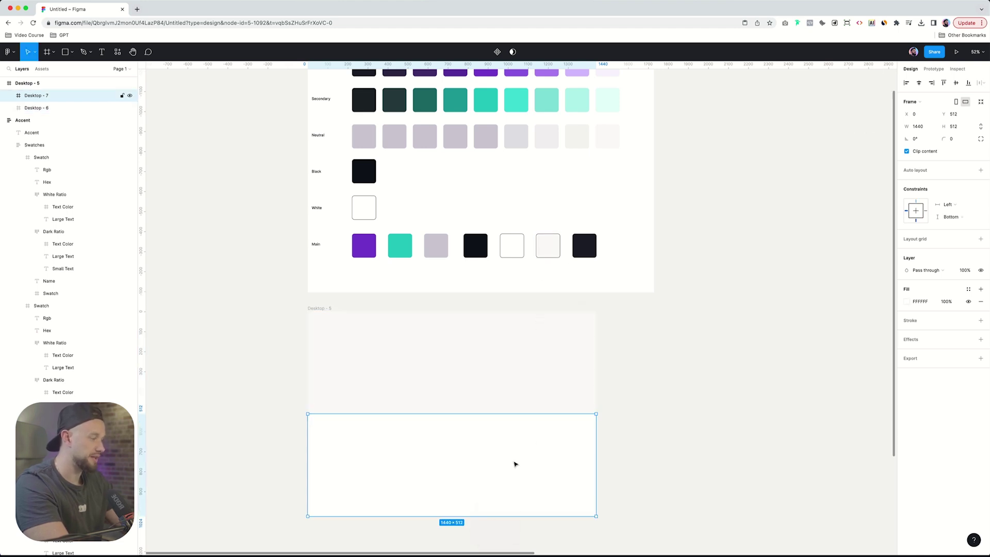
key(i)
click(583, 246)
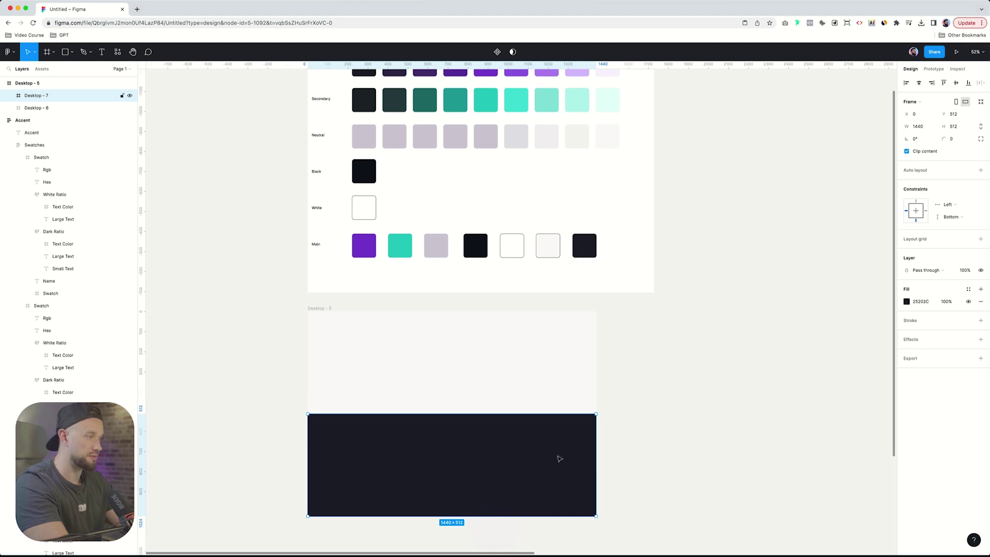
click(662, 423)
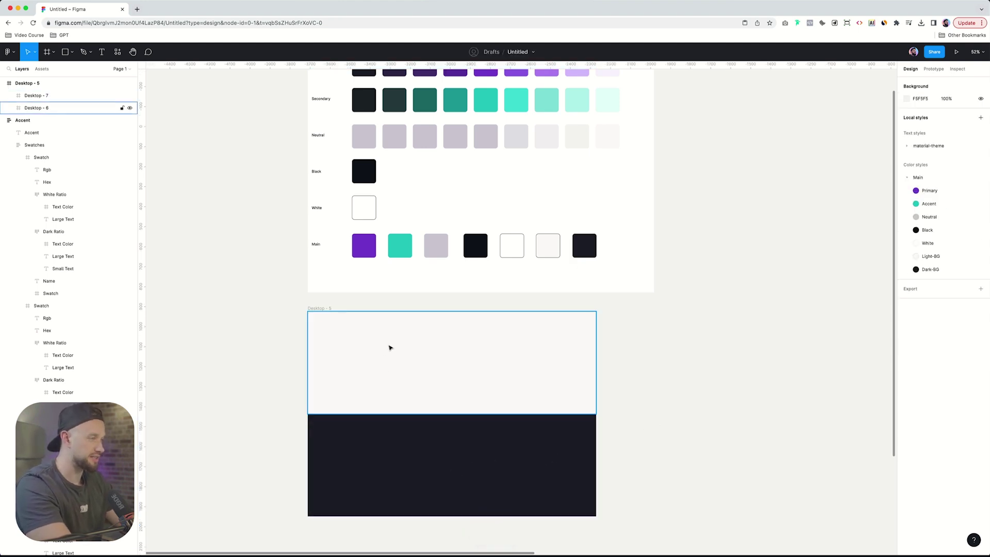
Add the heading "Create a color system" at size 62 to the light frame and center it horizontally and vertically.
key(t)
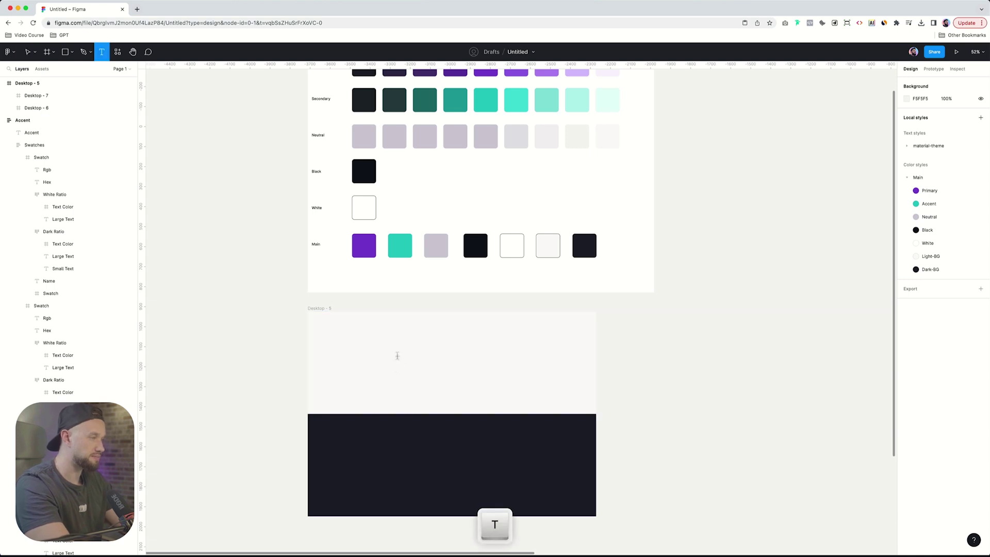
text(60)
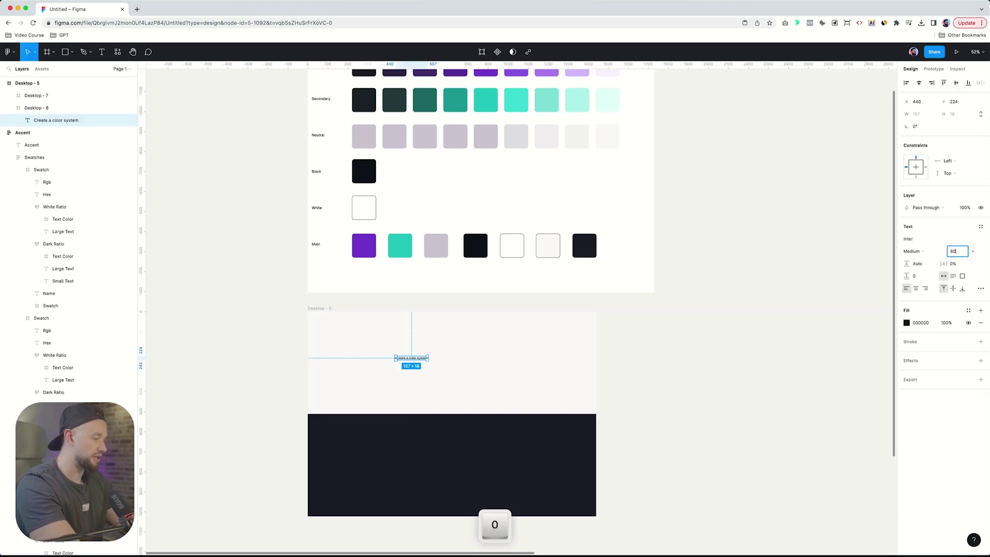
key(Return)
click(958, 252)
text(5)
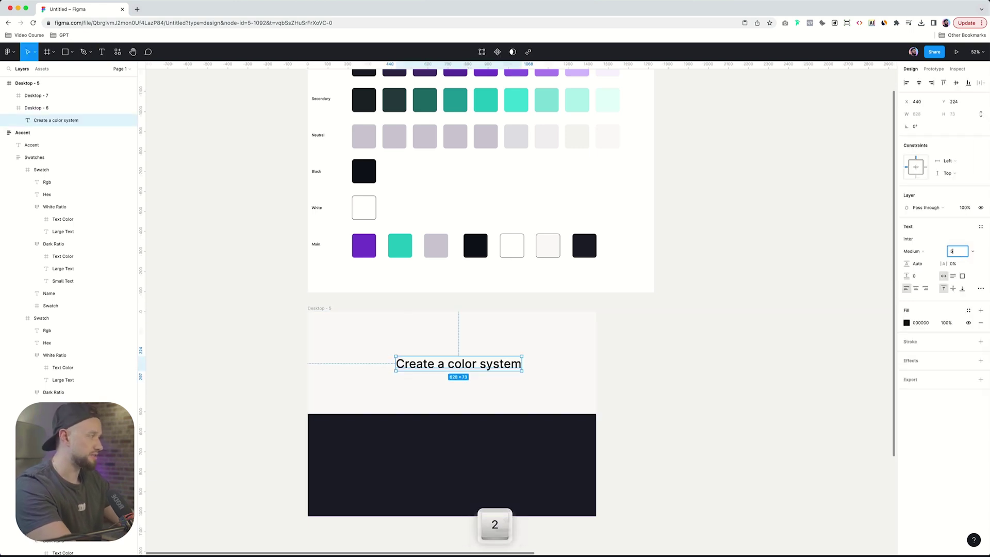
key(Return)
click(919, 83)
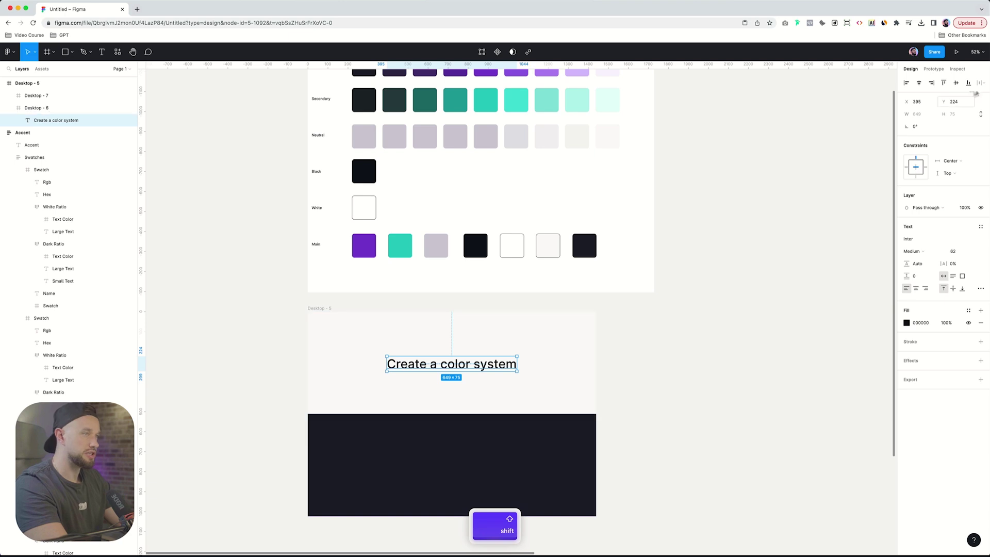
click(956, 84)
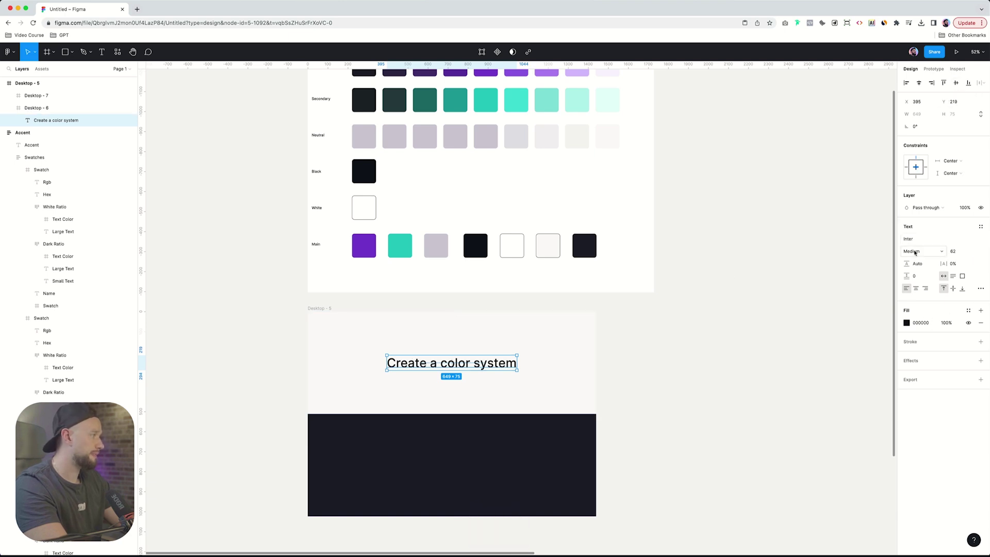
Set the heading's weight to Bold and sample the last Main swatch's dark color onto it.
click(915, 252)
click(923, 276)
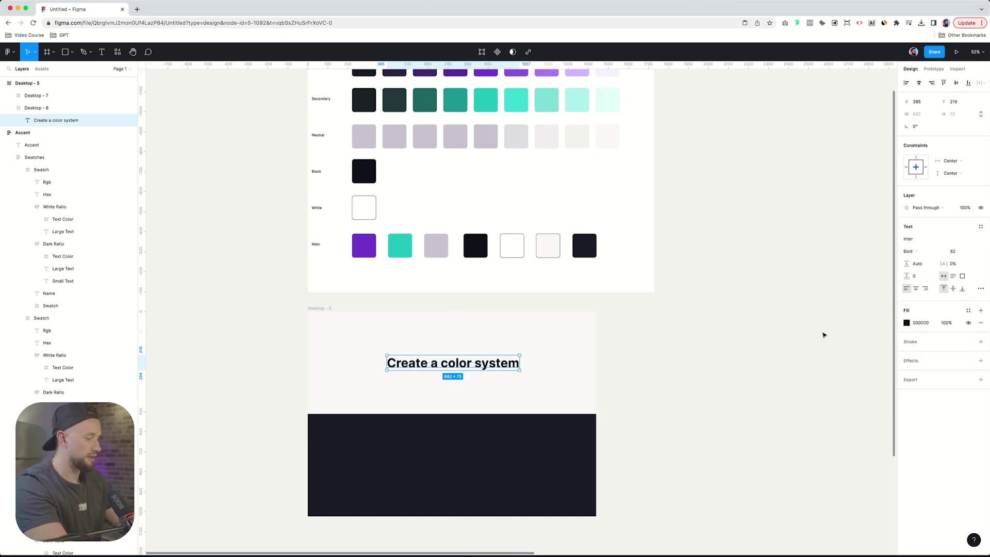
key(i)
click(584, 245)
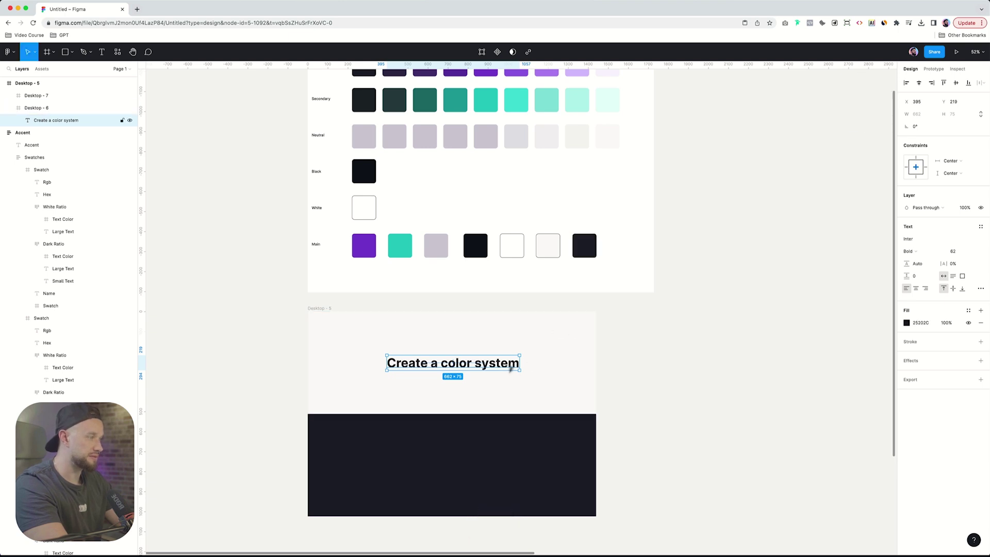
Duplicate the heading beneath itself and change the copy's text to "Learn how to create awesome color systems".
key(super+d)
key(Return)
text(Learn how to cr)
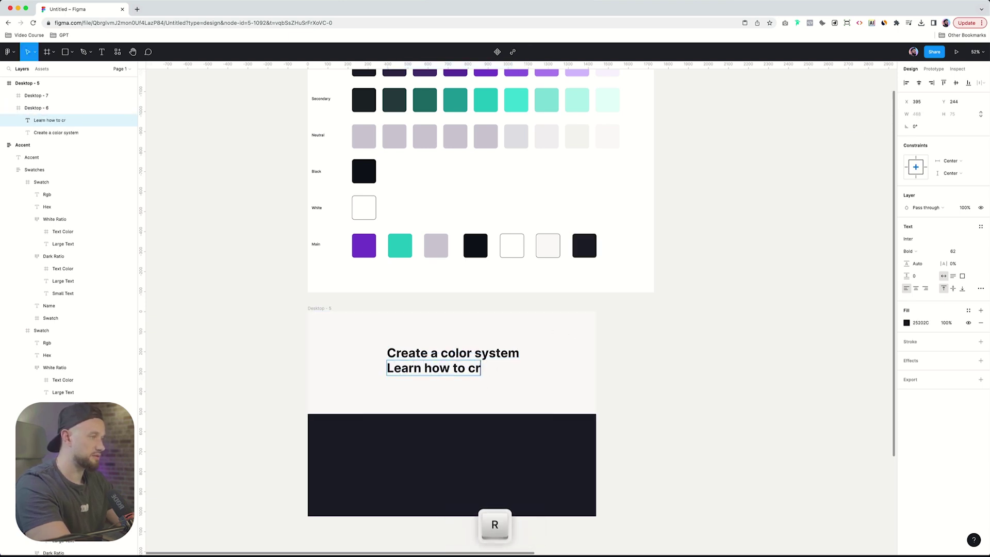
text(eate awesome colo)
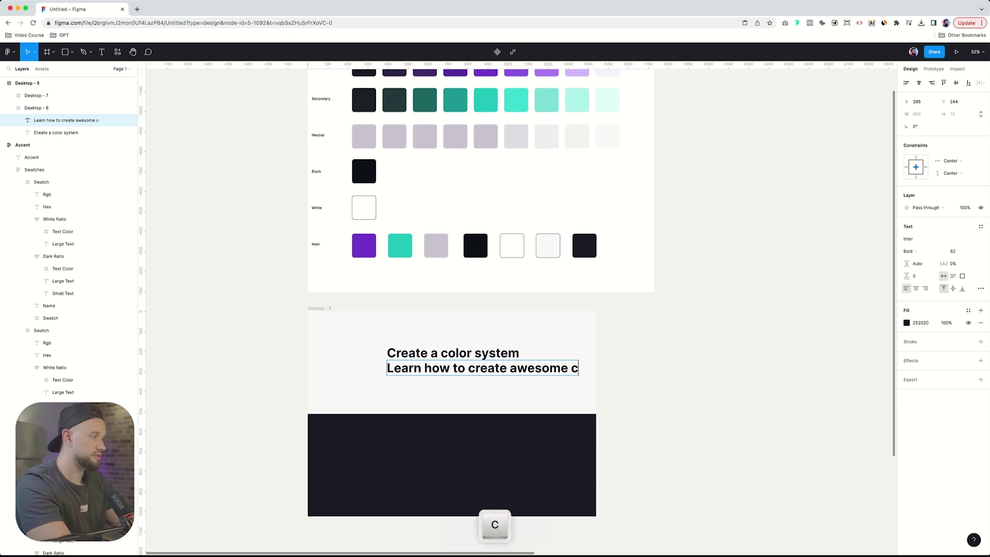
key(Escape)
Set the subheading to size 20 and Medium weight, and center it a little below the heading.
click(955, 251)
text(20)
key(Return)
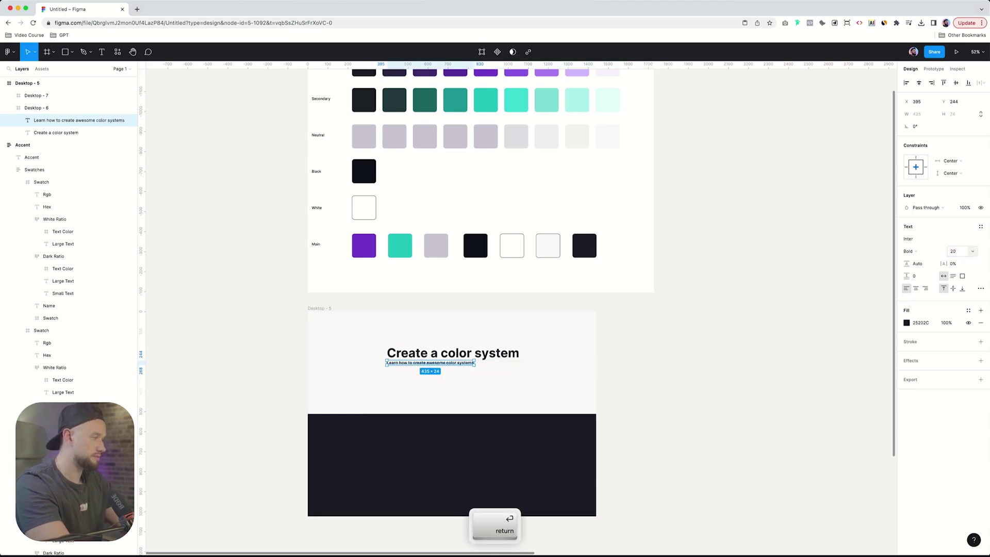
click(918, 82)
click(912, 251)
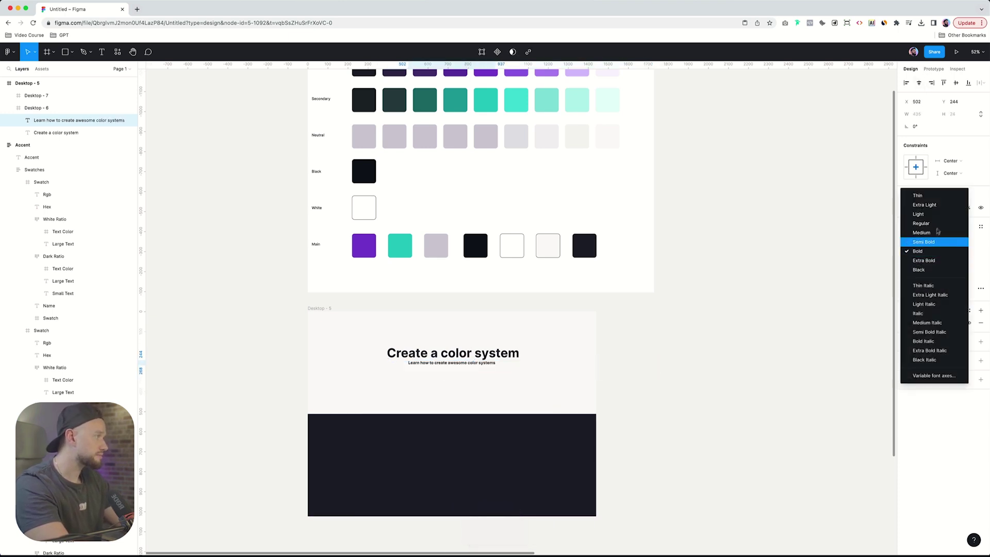
click(923, 231)
drag(491, 363, 493, 371)
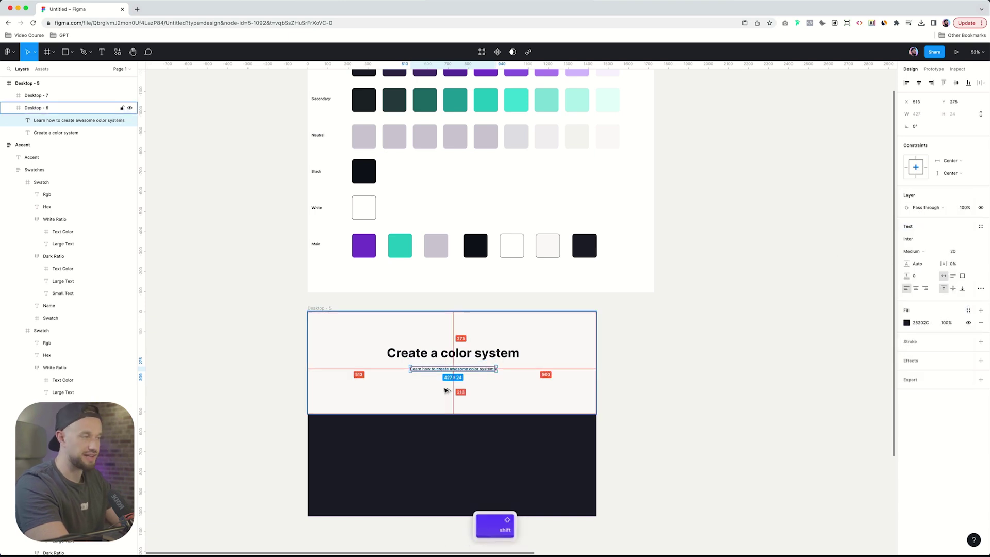
Place a copy of the subheading text lower in the light frame and change it to "Get started now".
text(Get started now)
key(Return)
key(Escape)
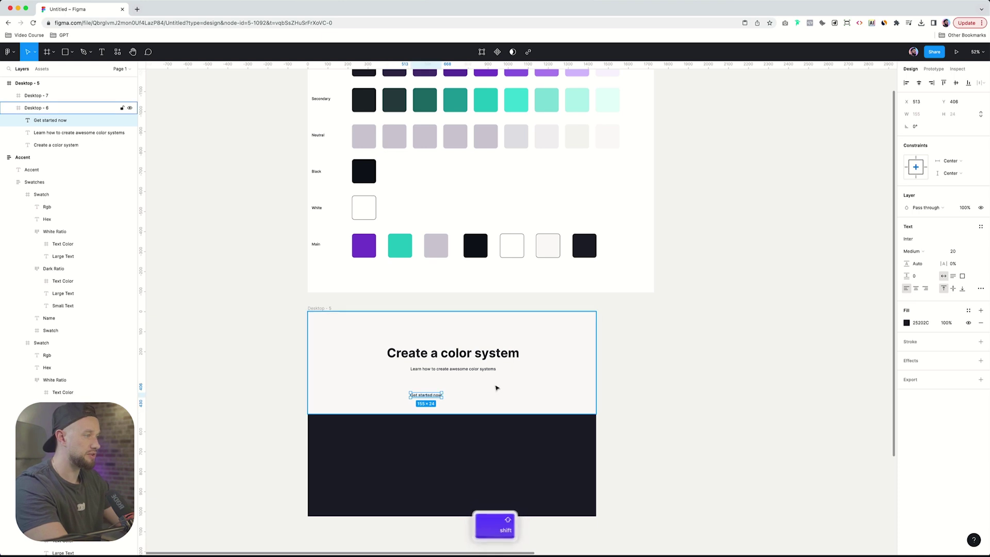
Wrap the "Get started now" text in a center-aligned auto layout frame with 16 vertical and 40 horizontal padding.
key(shift+a)
click(951, 222)
text(16)
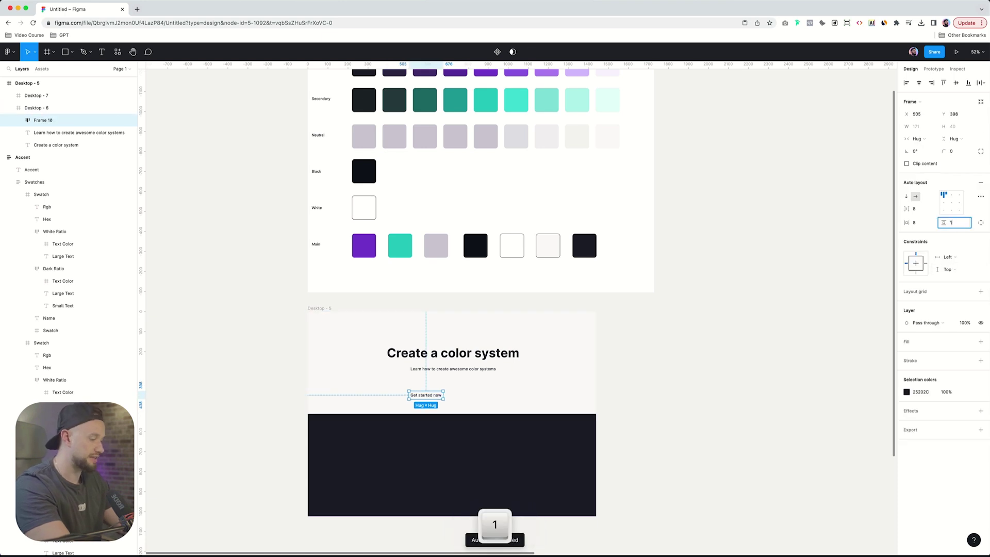
key(Return)
click(951, 202)
click(913, 222)
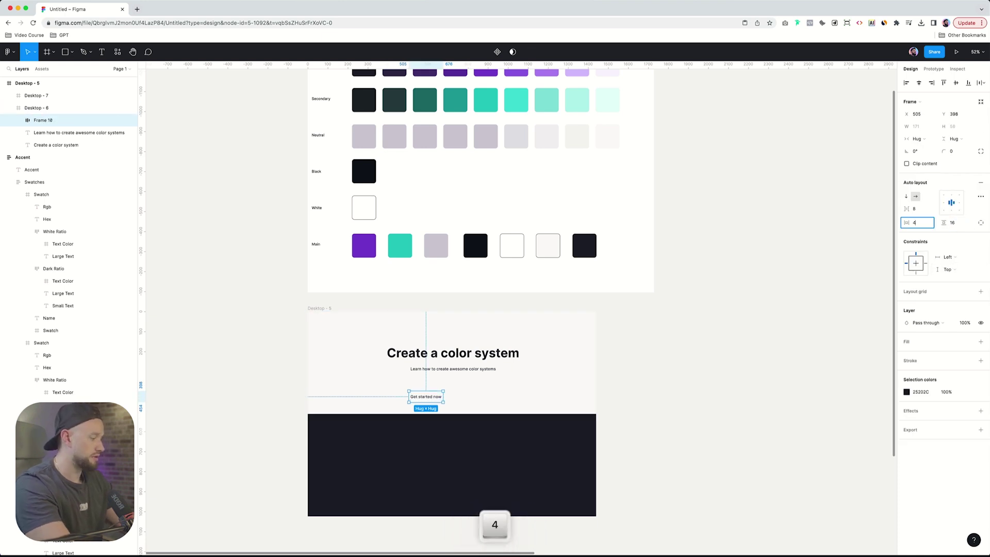
text(40)
key(Return)
Fill the button with the Primary row's purple and sample the off-white Main swatch onto its label.
key(i)
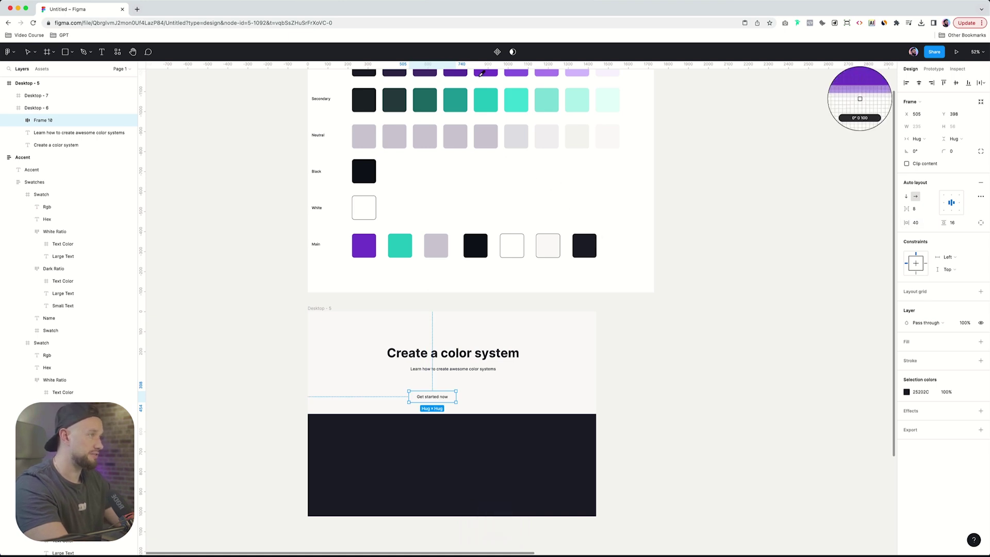
click(482, 75)
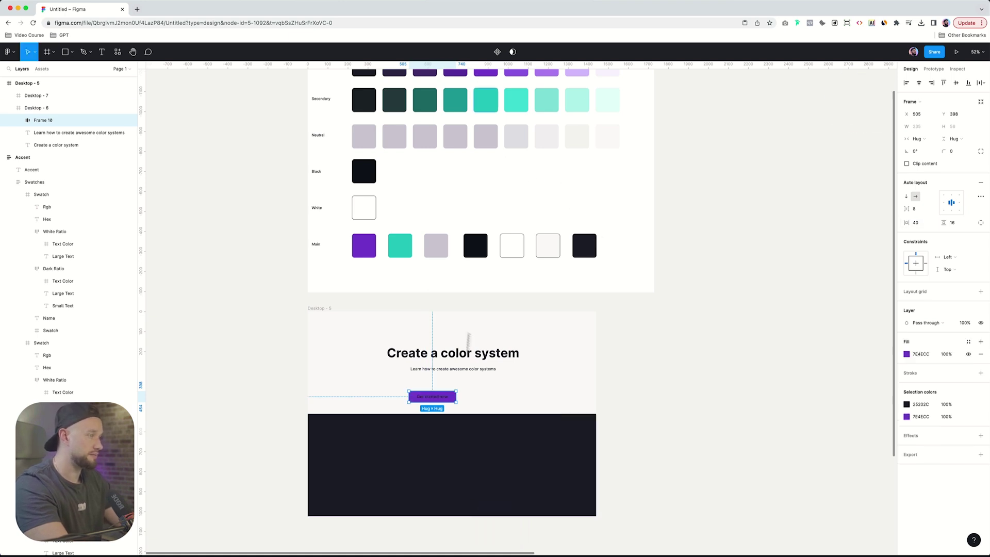
super+click(450, 387)
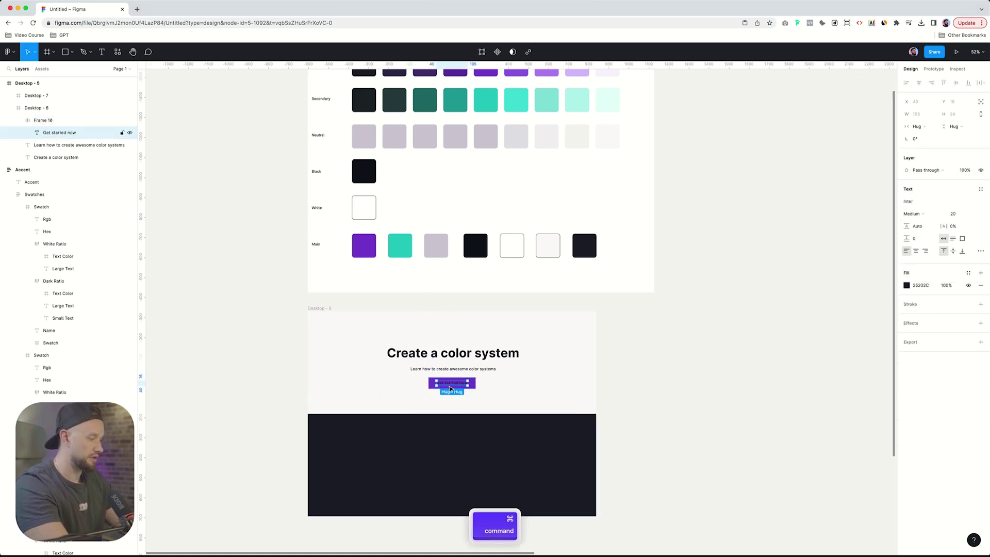
key(i)
click(548, 246)
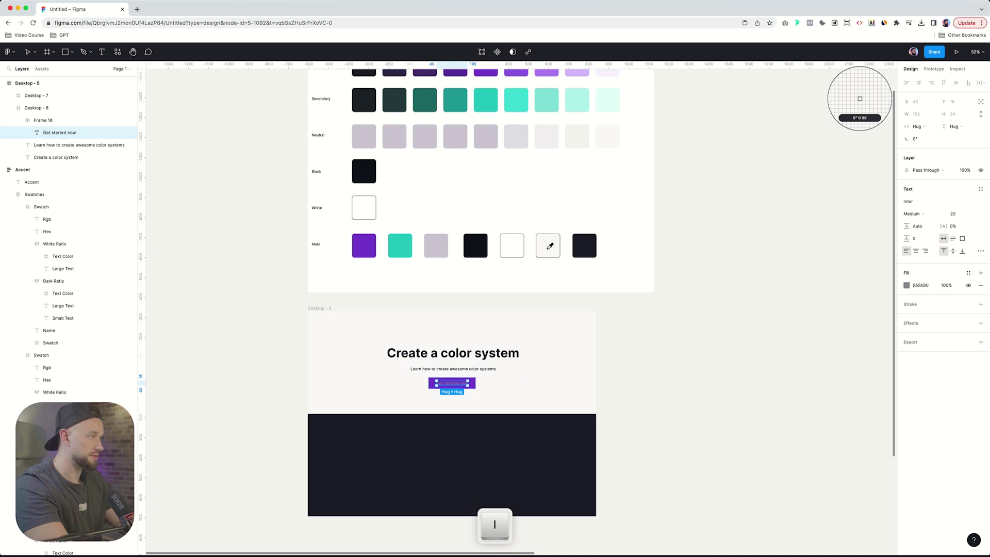
Set the "Get started now" button's corner radius to 20.
click(475, 387)
click(475, 386)
text(20)
key(Return)
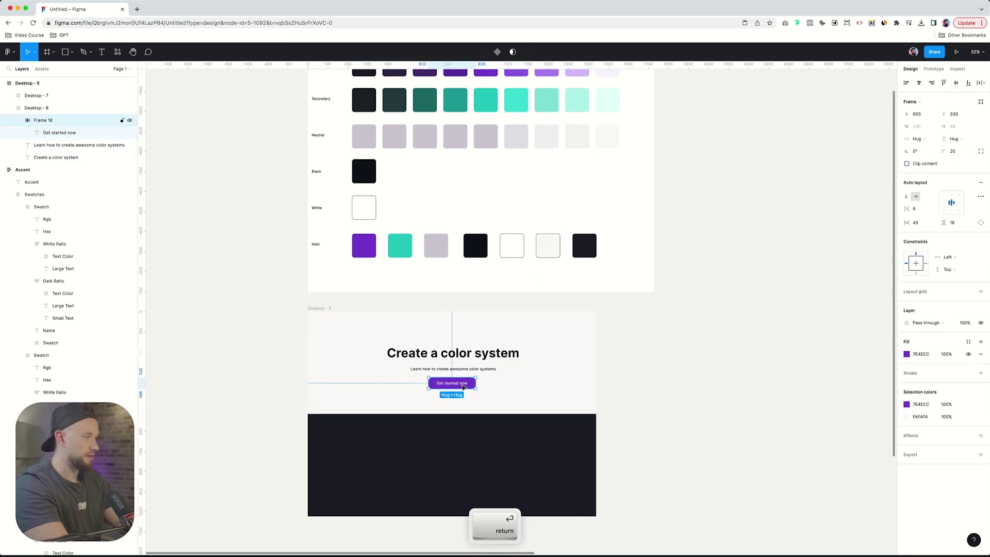
Duplicate the subheading above the heading and set the copy's letter case to uppercase.
super+click(467, 369)
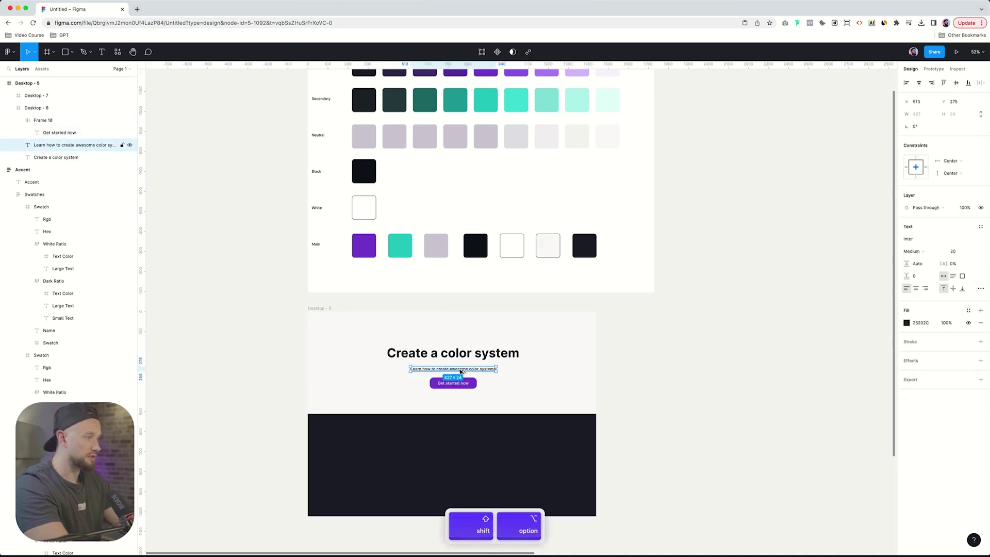
drag(466, 369, 464, 341)
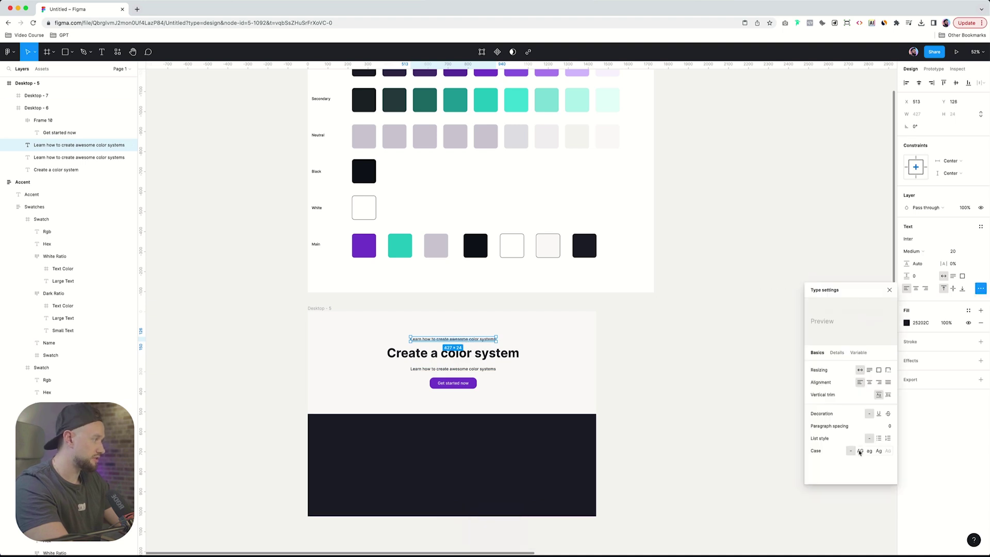
click(980, 288)
click(860, 451)
Change the copied text above the heading to "video tutorial" and center it horizontally in the light frame.
double_click(473, 340)
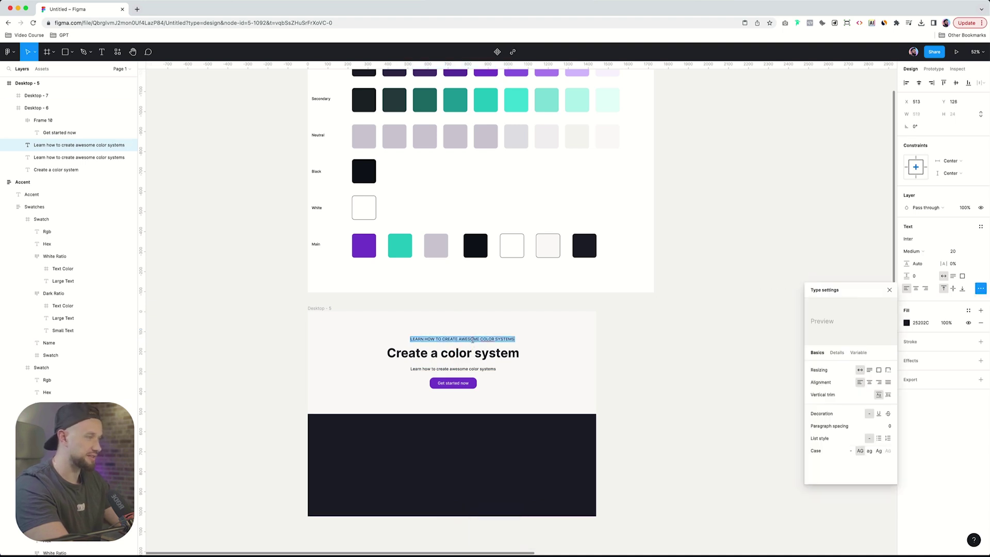
text(video tutorial)
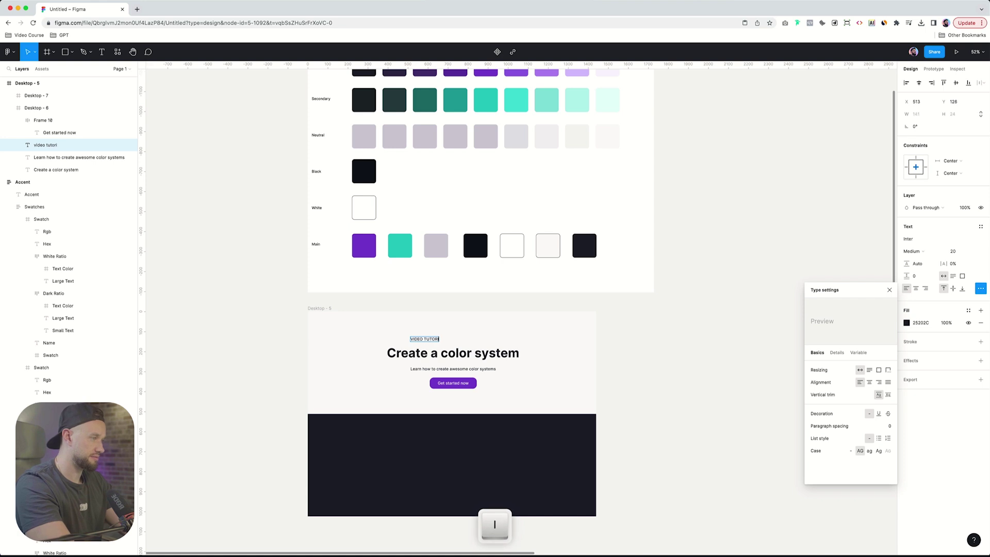
click(474, 331)
click(919, 83)
Try the darker Secondary teal and the Main row's teal as the color of the "video tutorial" text.
key(i)
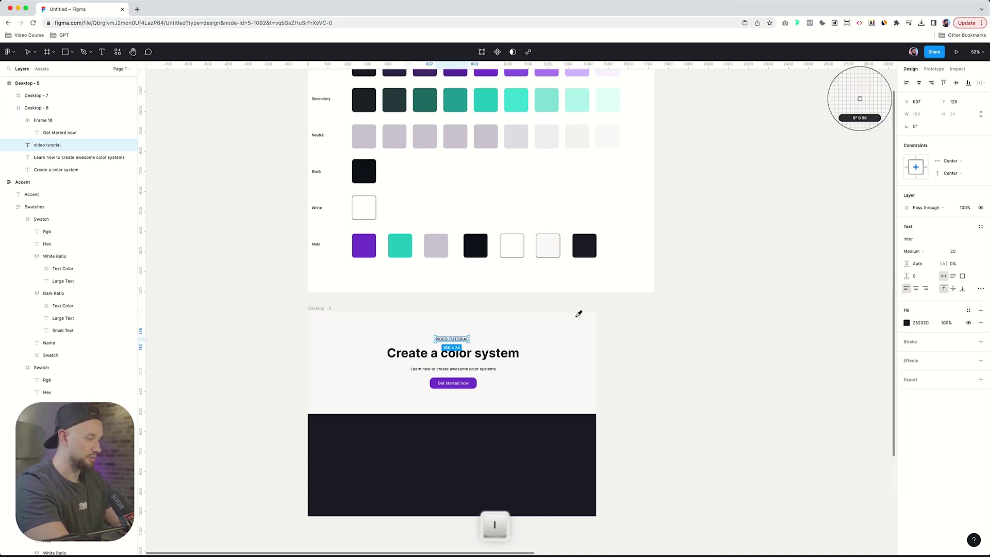
click(493, 101)
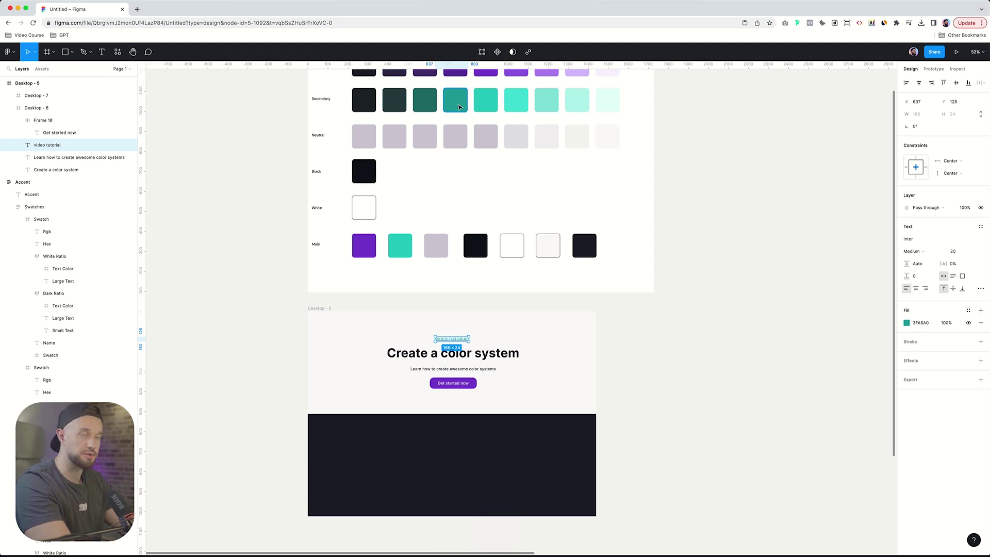
key(i)
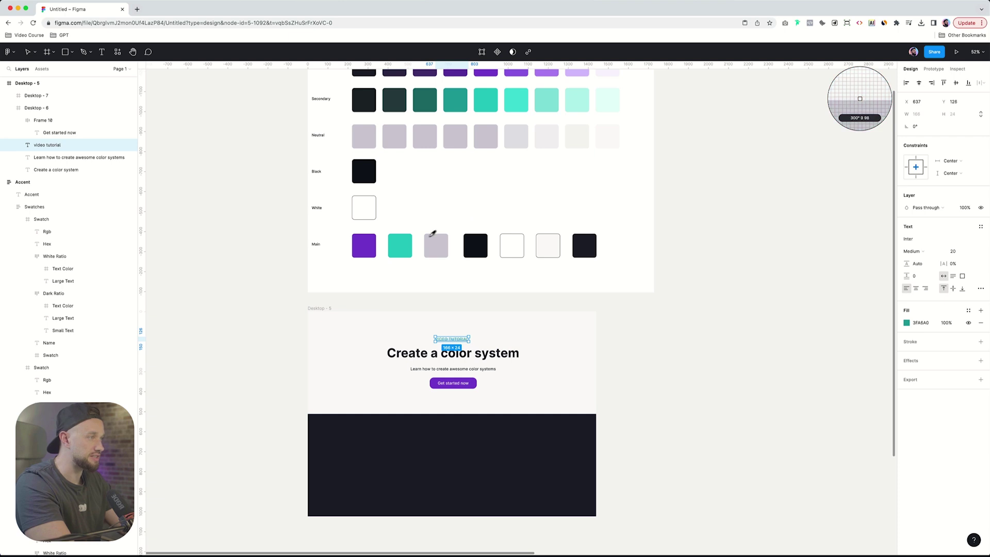
click(407, 242)
click(492, 352)
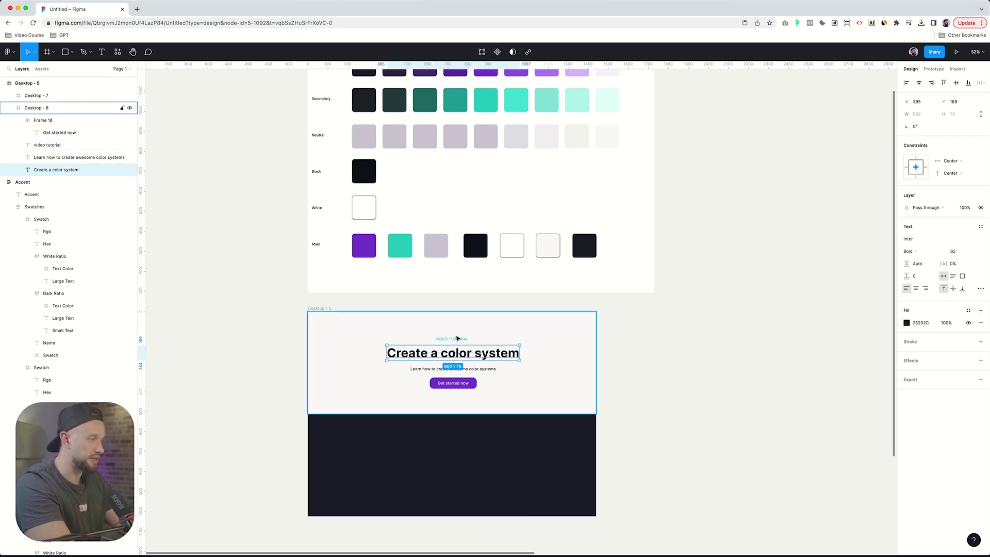
click(446, 340)
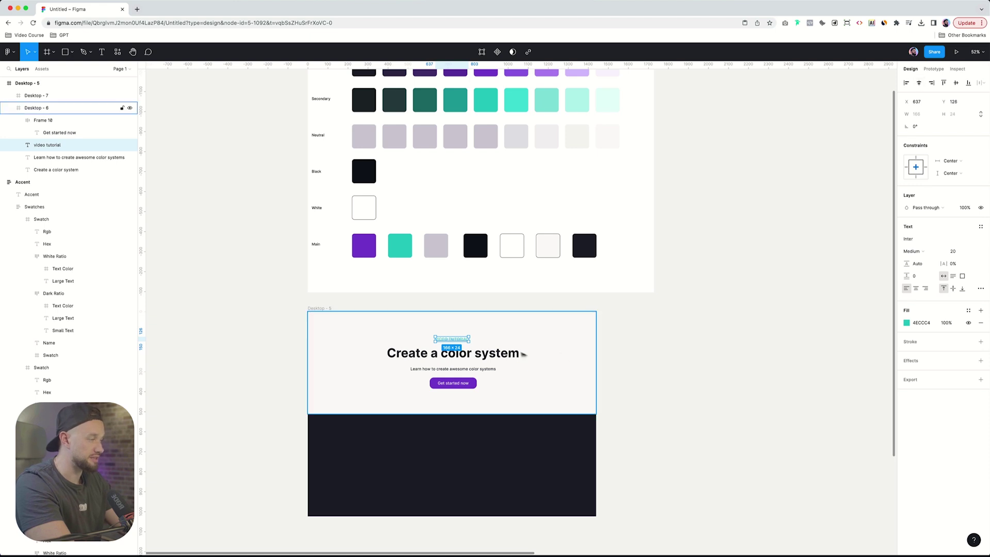
click(487, 337)
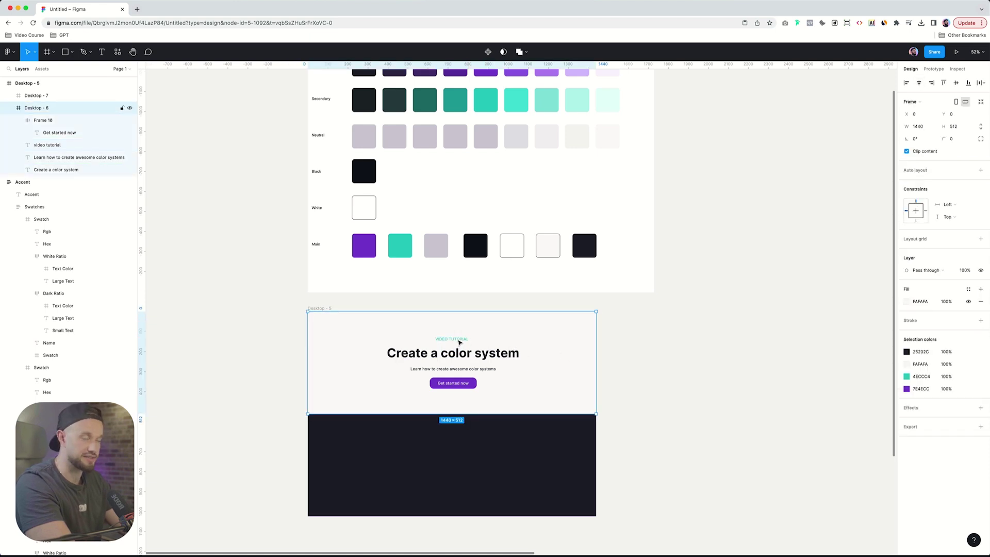
Sample the Secondary row's fourth swatch, the darker teal, onto the "video tutorial" text.
super+click(459, 341)
key(i)
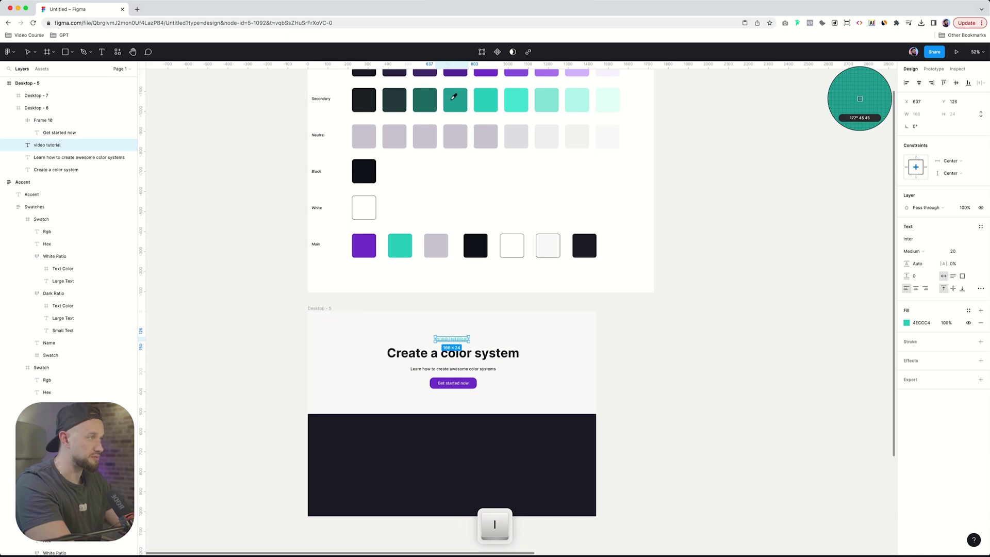
click(453, 96)
click(640, 304)
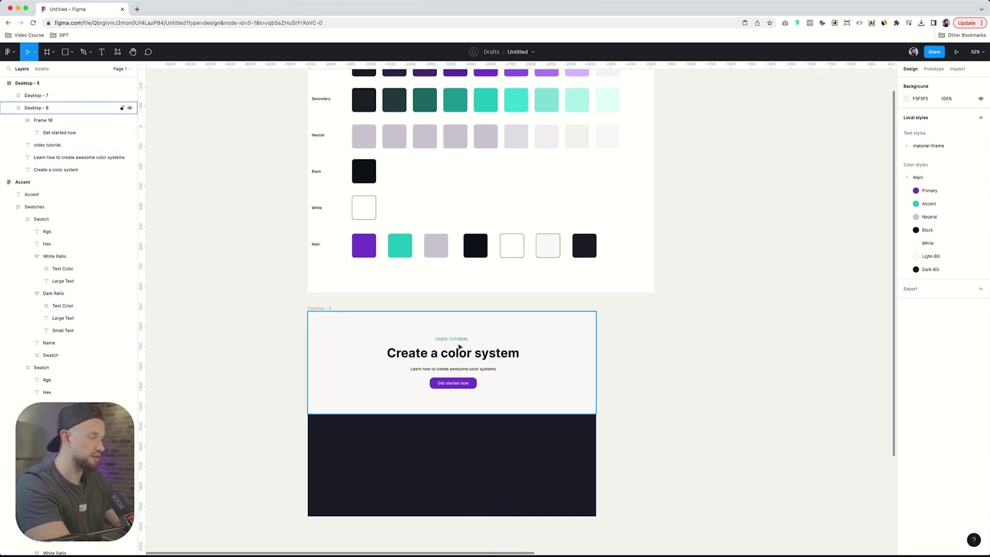
Set the "Create a color system" heading's size to 70, center it horizontally and adjust its vertical position.
super+click(459, 360)
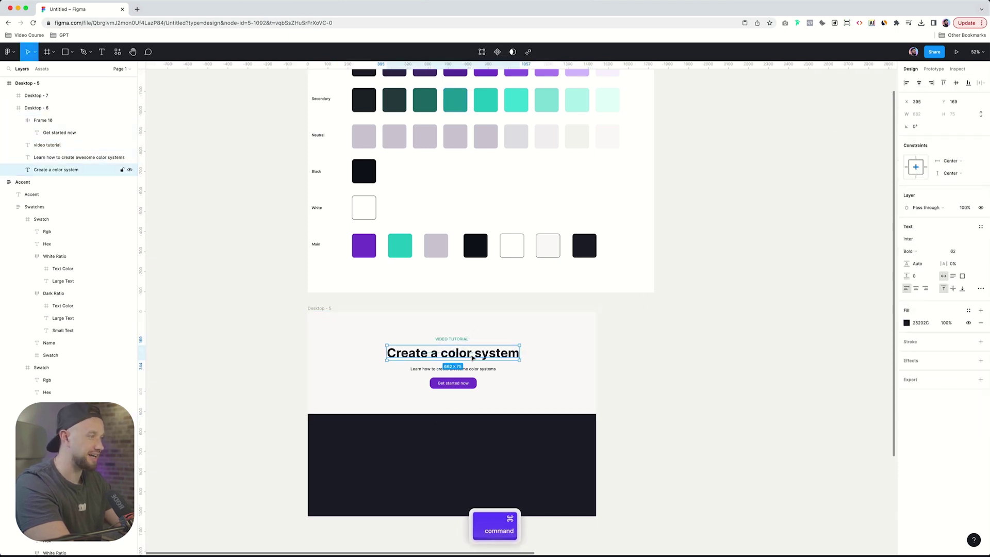
key(Return)
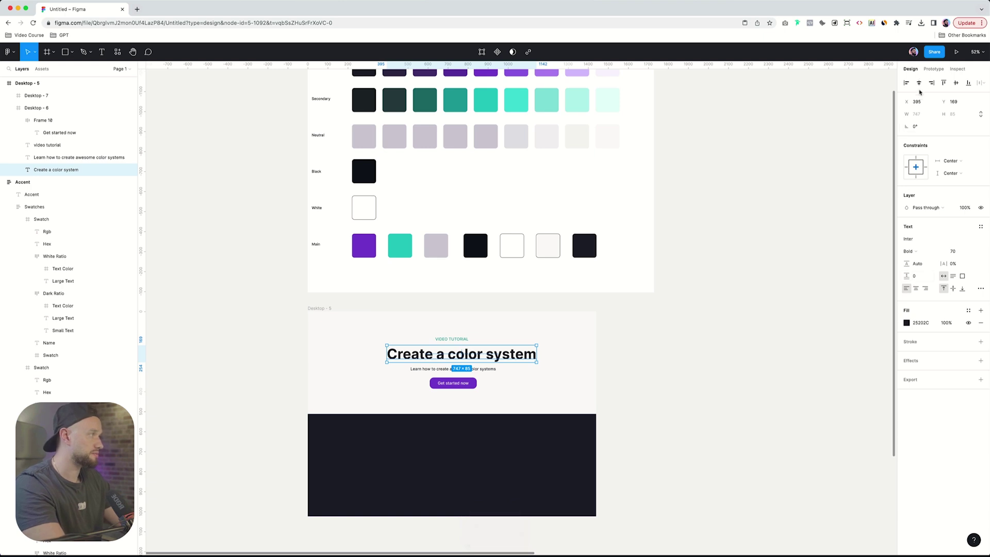
click(919, 83)
key(alt+Up)
key(alt+Down)
key(alt+Down)
key(alt+Down)
key(alt+Down)
key(alt+Down)
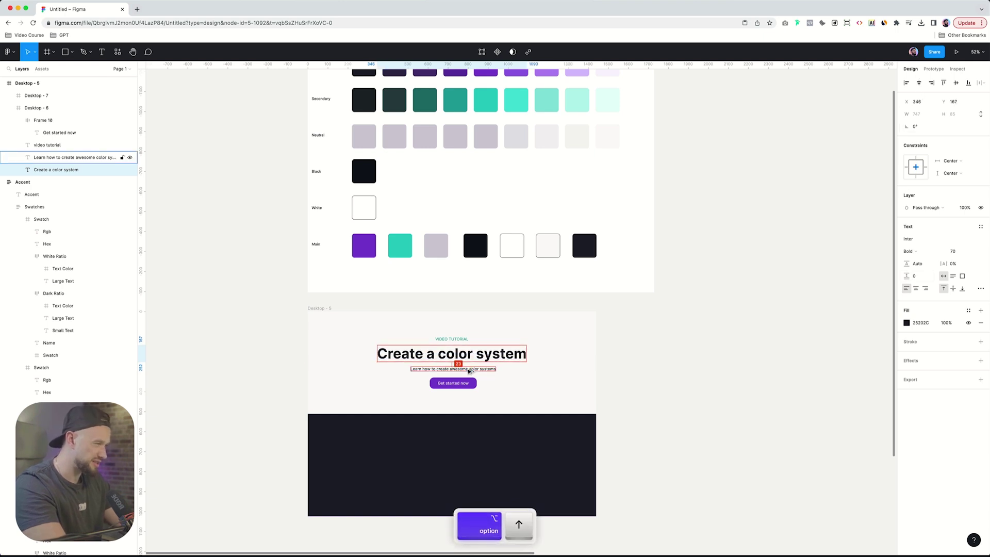
Nudge the heading and subheading up together, and move the button up slightly beneath them.
shift+click(468, 369)
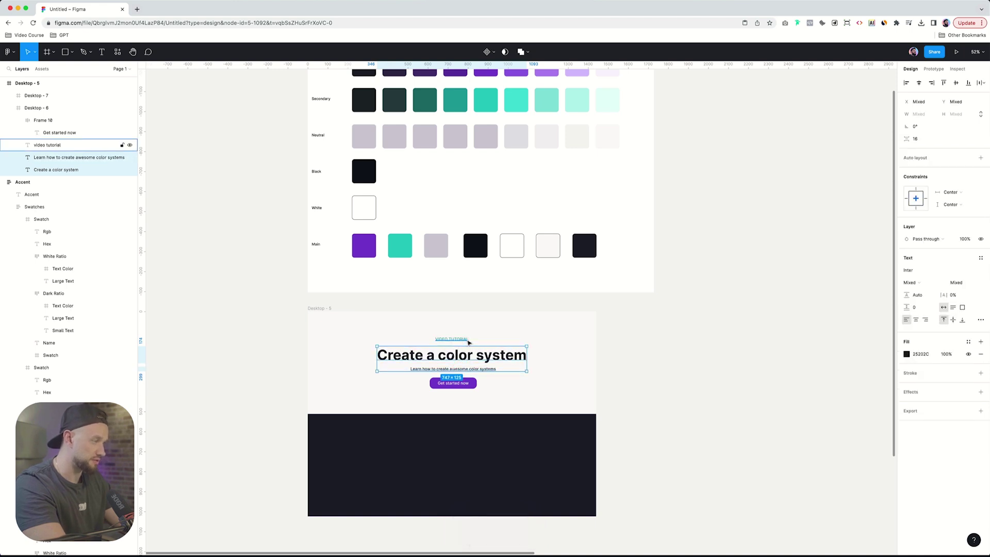
key(shift+alt+Up)
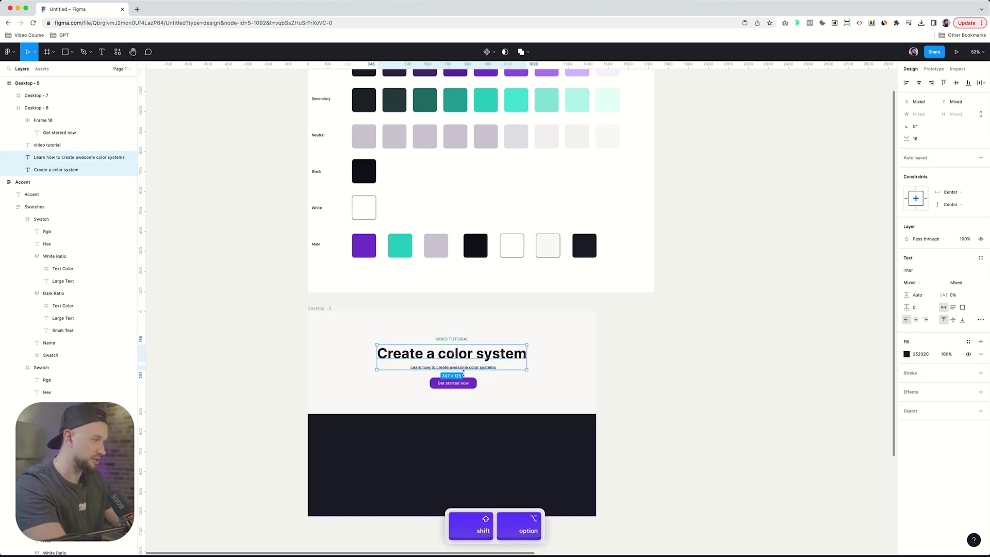
click(453, 382)
key(alt+Up)
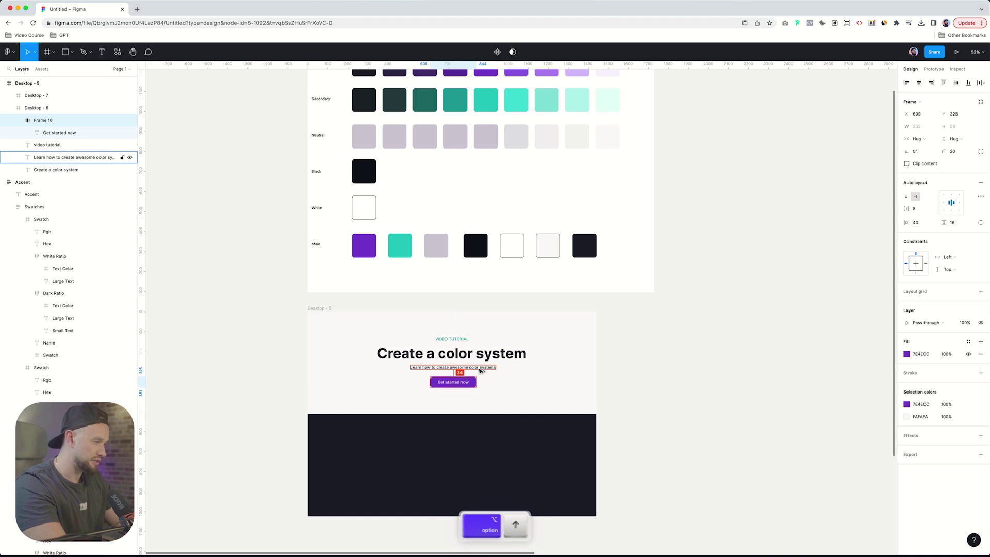
Duplicate the light frame's label, heading, subheading and button into the dark frame below.
click(560, 401)
drag(560, 401, 360, 326)
scroll(421, 376, down, 2)
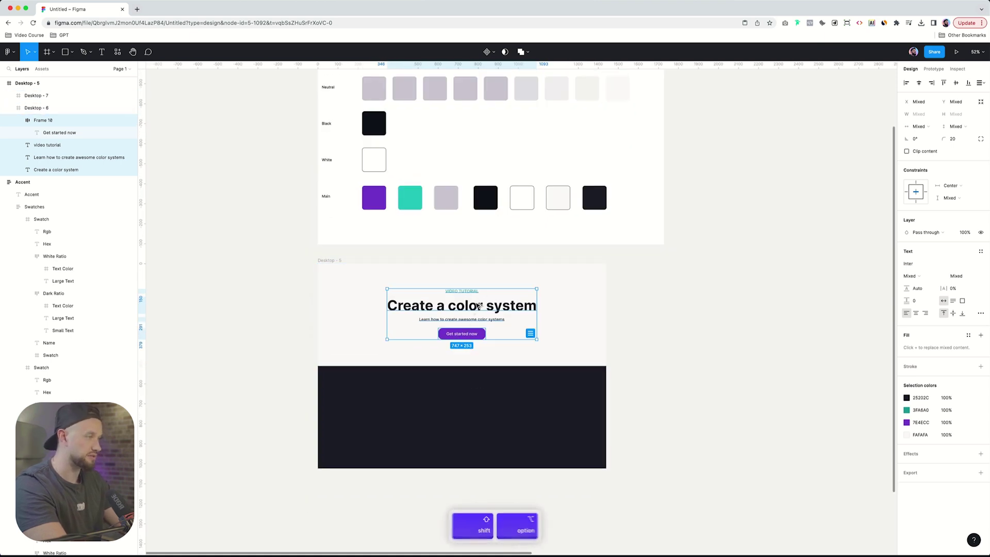
drag(473, 302, 473, 402)
Recolor the dark frame's heading and subheading to off-white FAFAFA.
click(501, 410)
shift+click(496, 424)
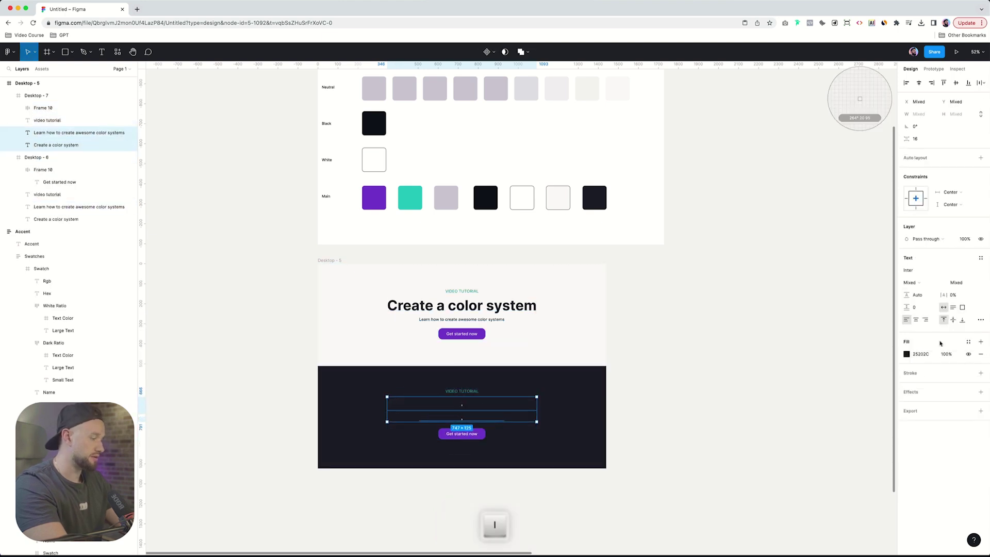
key(i)
click(520, 195)
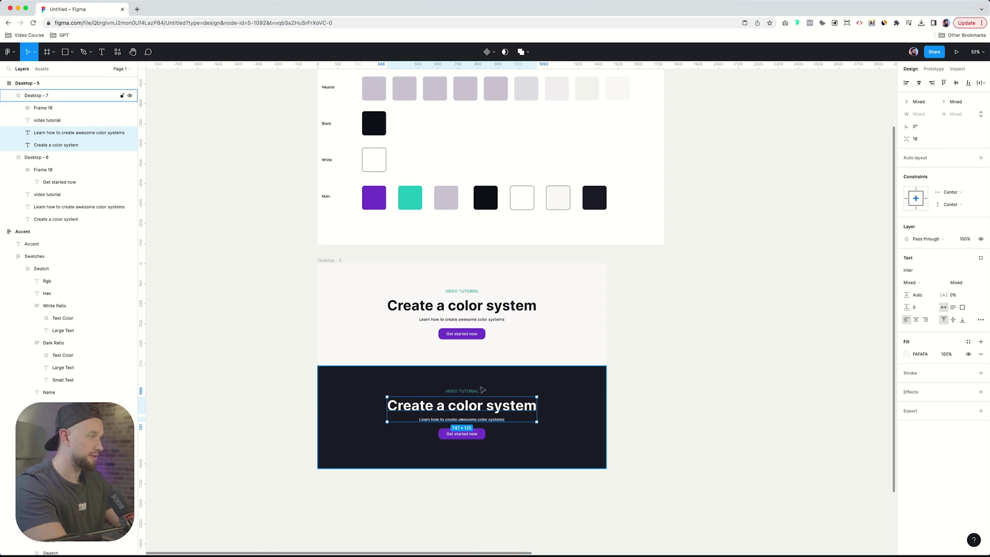
Sample a brighter teal from the Secondary row onto the dark frame's "video tutorial" text.
click(471, 393)
key(i)
scroll(464, 207, up, 3)
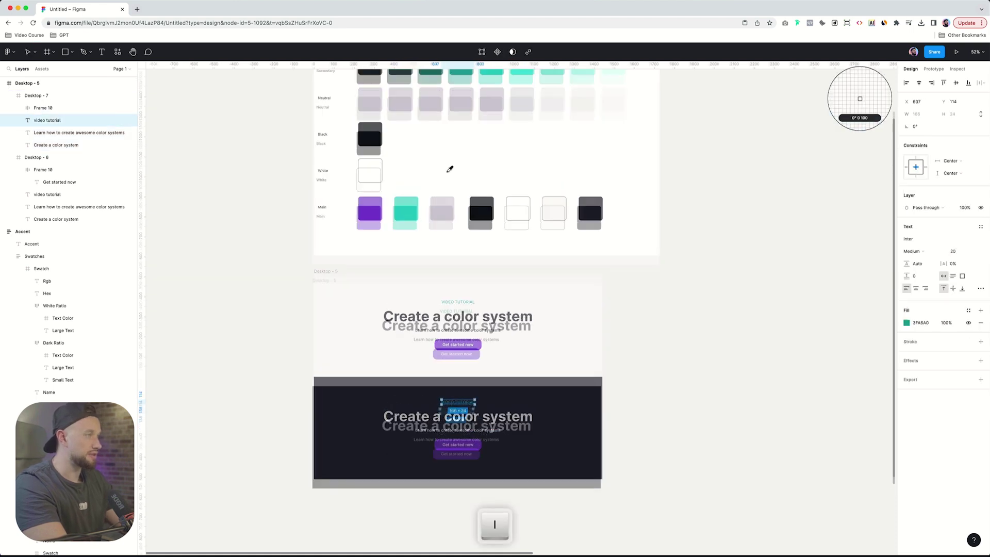
click(513, 113)
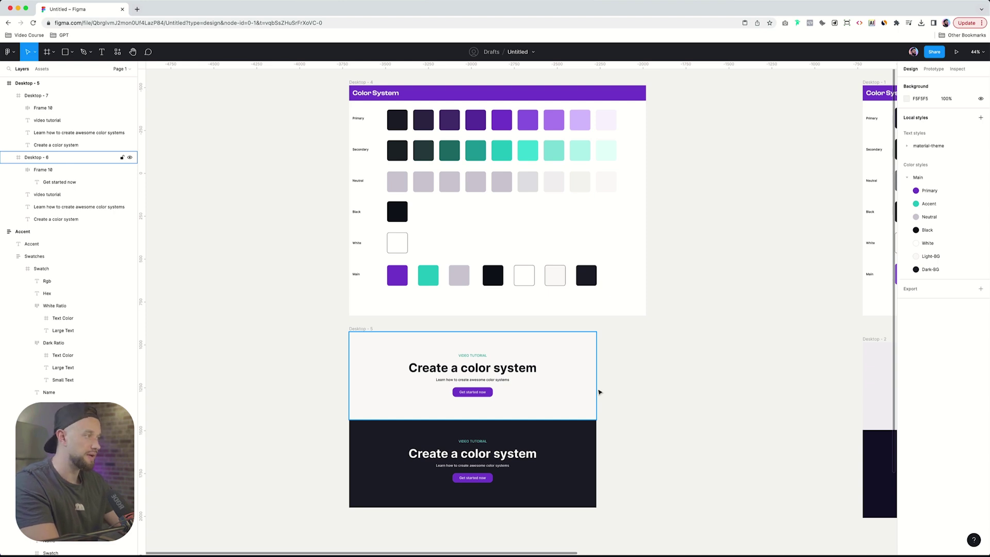
Move the color system board and the hero sections frame together to the left, away from the reference boards.
scroll(599, 392, down, 2)
drag(387, 144, 648, 461)
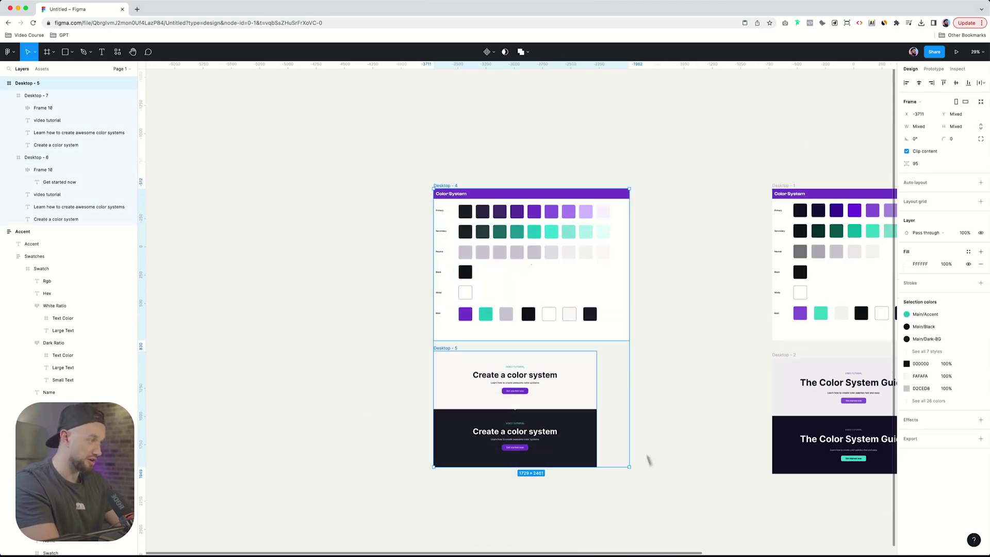
drag(590, 314, 416, 316)
click(543, 307)
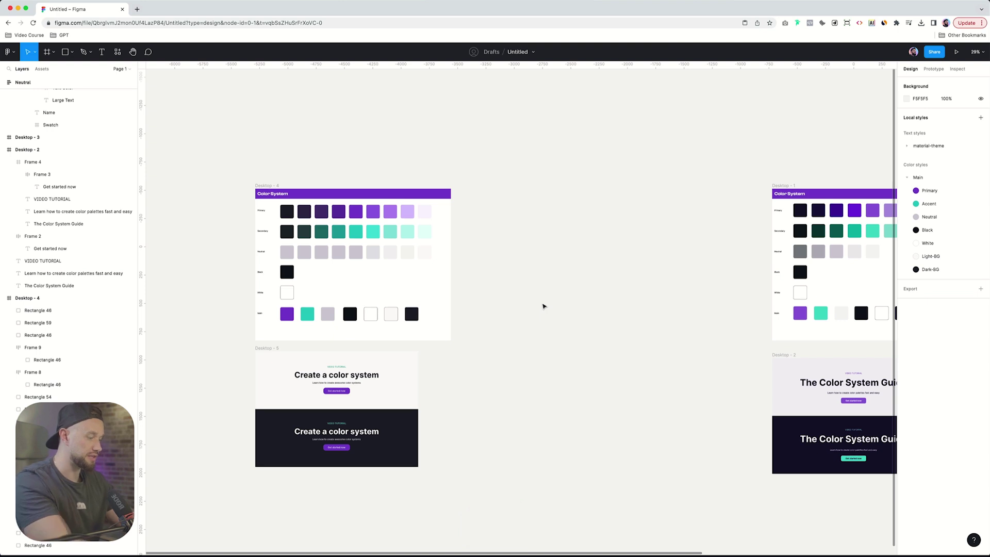
Add a 1440 × 1024 Desktop frame between the two color system boards, top-aligned with the first board.
key(f)
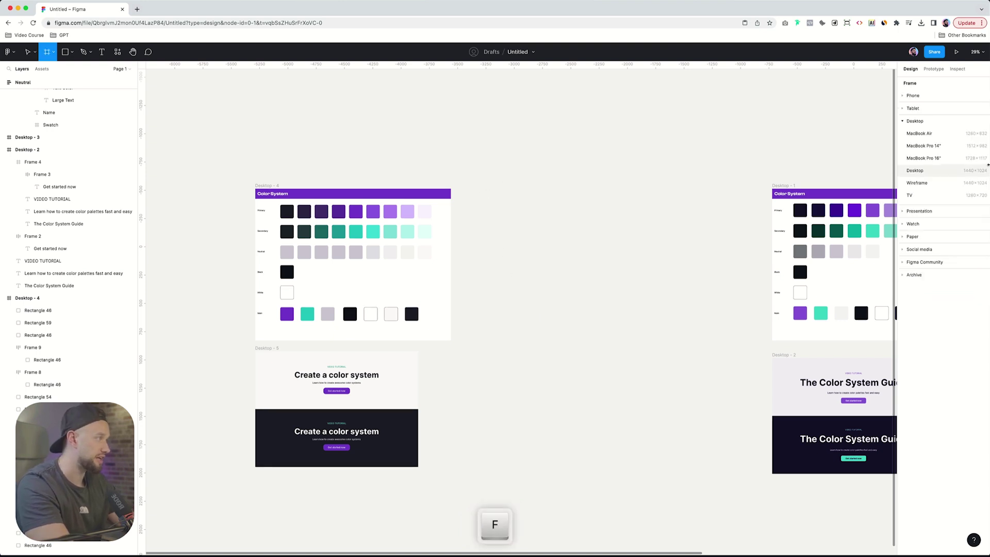
click(946, 170)
drag(547, 300, 557, 241)
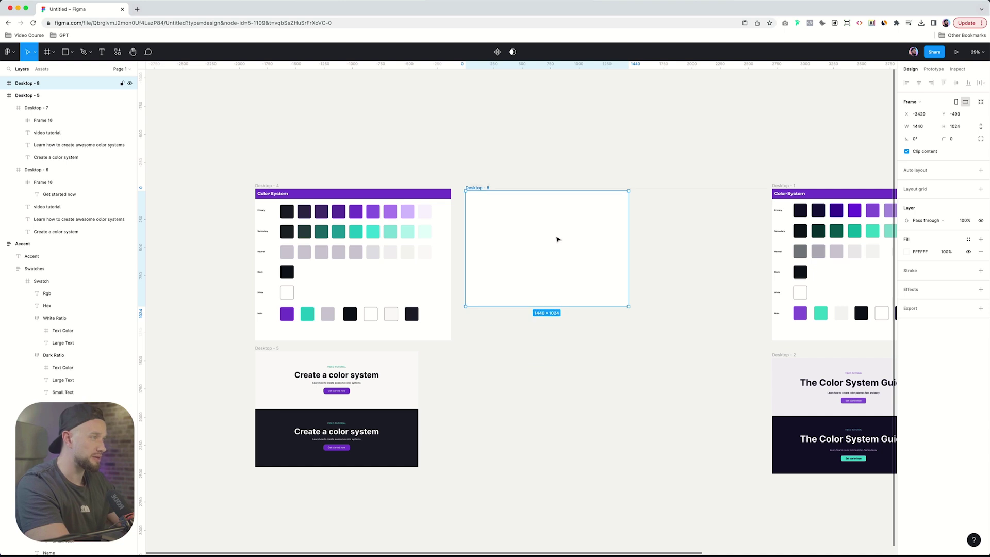
drag(556, 239, 557, 238)
Fill the new 1440 × 1024 frame with a coffee cup photo from an Unsplash search for "aesthetic brows".
right_click(557, 239)
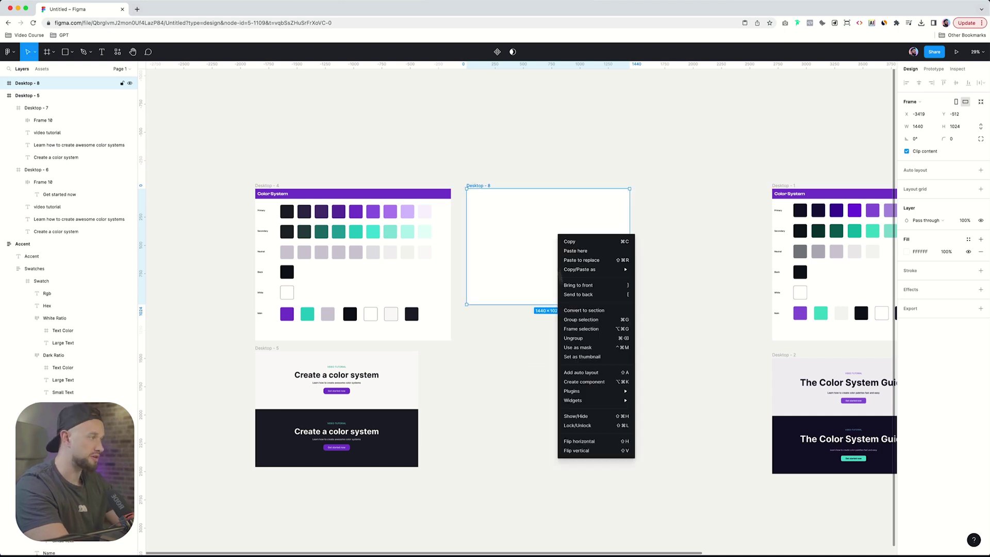
mouse_move(593, 391)
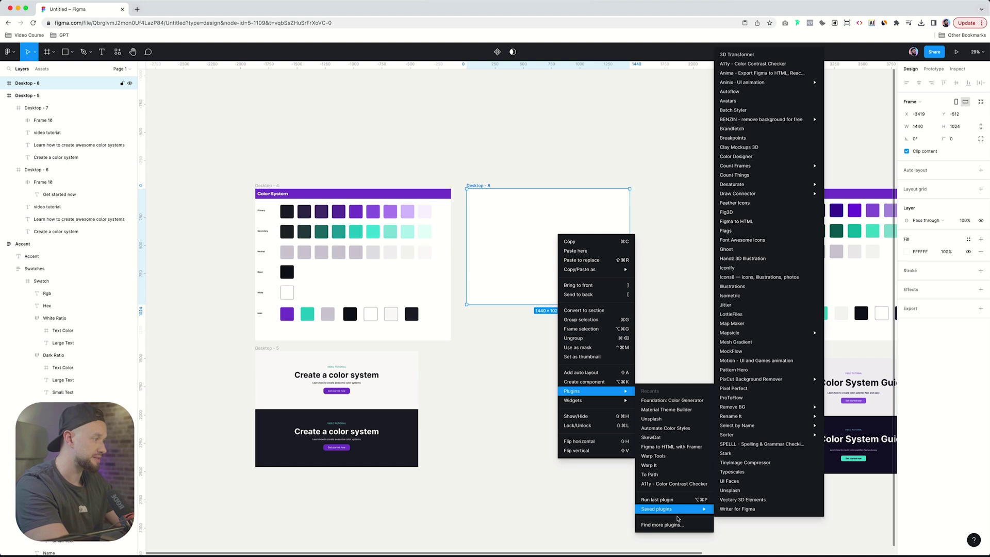
click(670, 419)
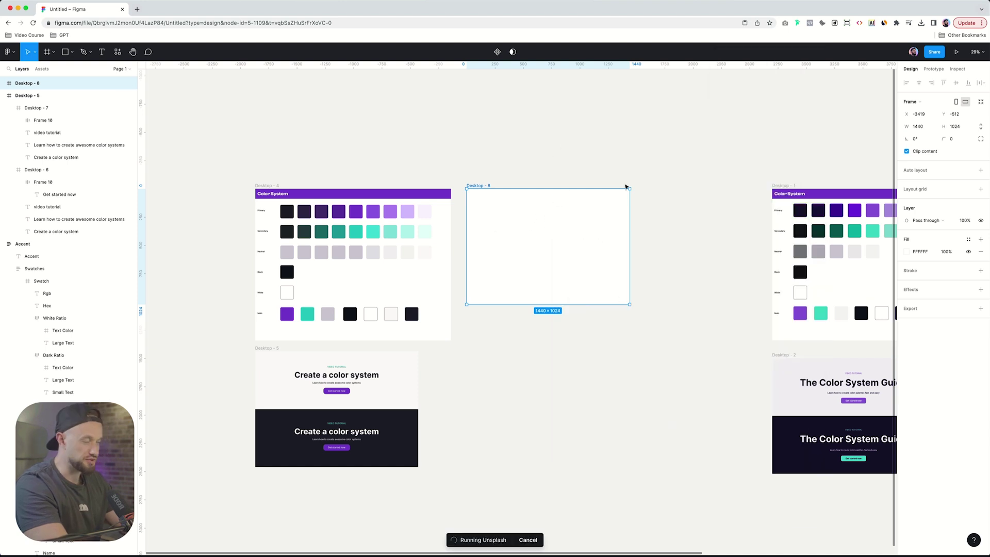
click(398, 120)
text(aesth)
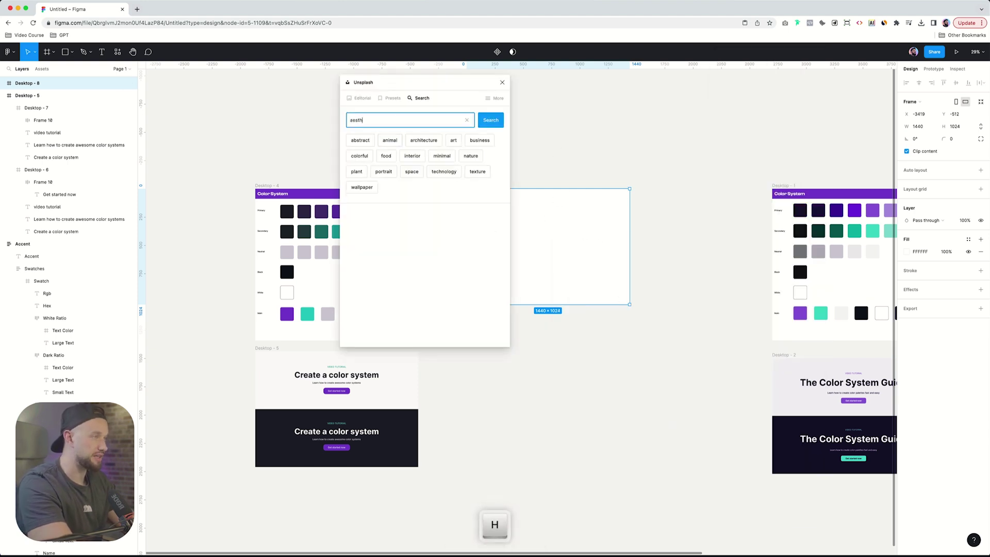
text(etic browns)
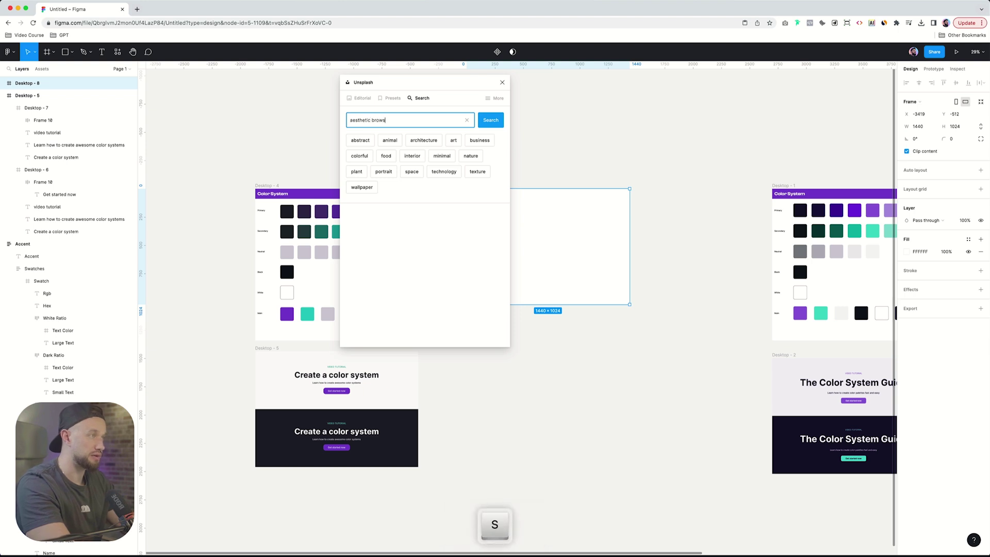
key(Return)
click(502, 82)
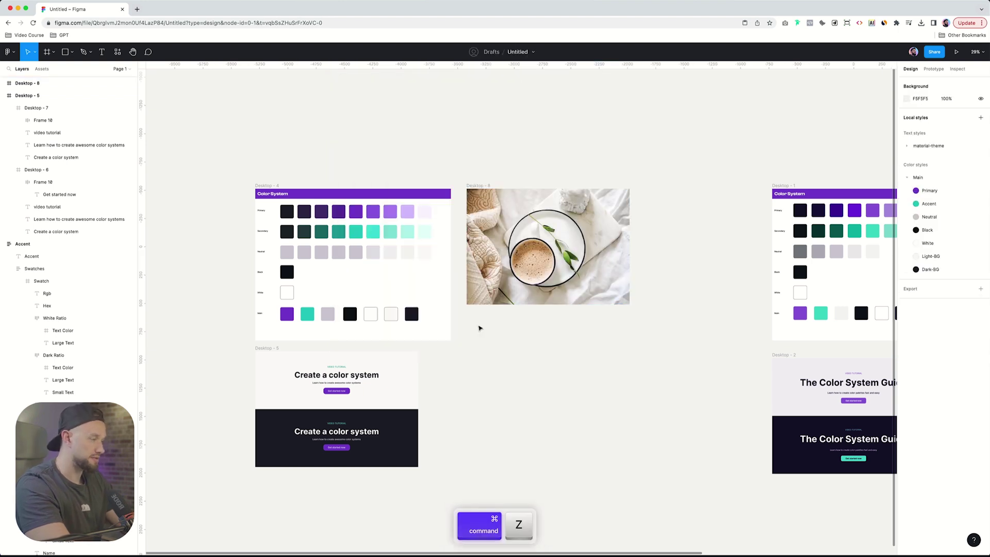
Create a row of six square swatch frames about 213 × 214 directly beneath the photo, evenly spaced across its width.
key(r)
drag(467, 312, 491, 342)
key(super+z)
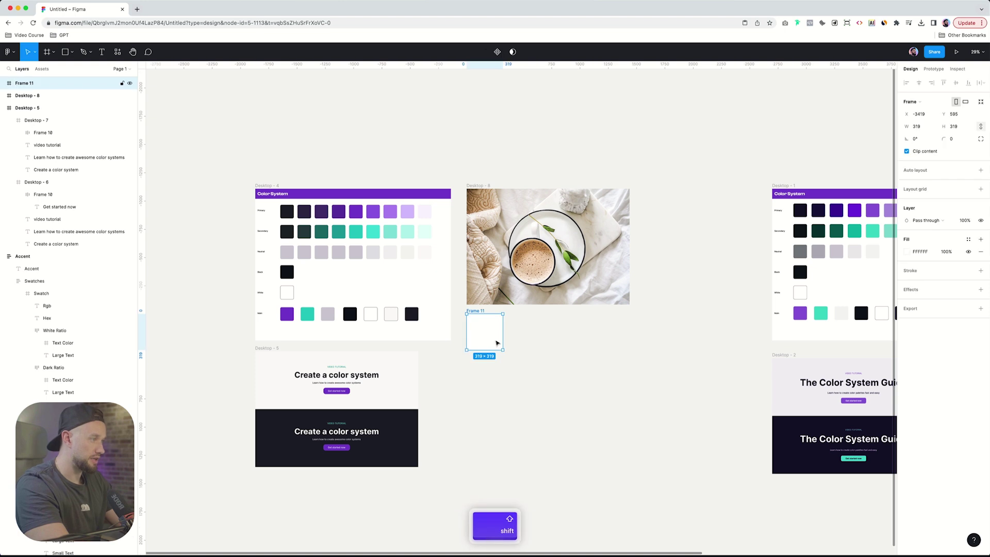
drag(498, 343, 490, 334)
key(super+d)
key(super+d)
key(super+d)
key(super+d)
key(super+d)
Fill the first swatch with brown sampled from the coffee and the second with green sampled from the leaf.
key(i)
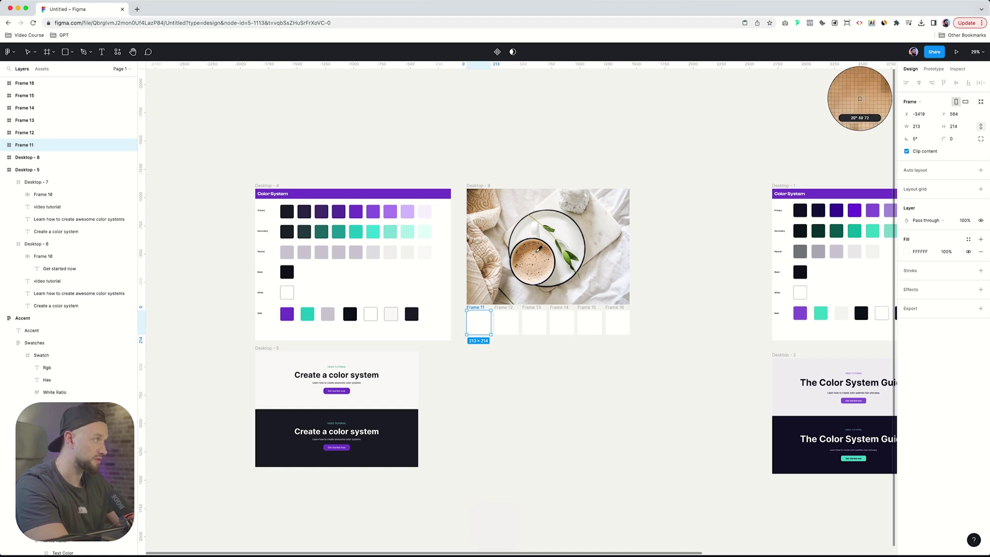
click(539, 249)
click(508, 320)
key(i)
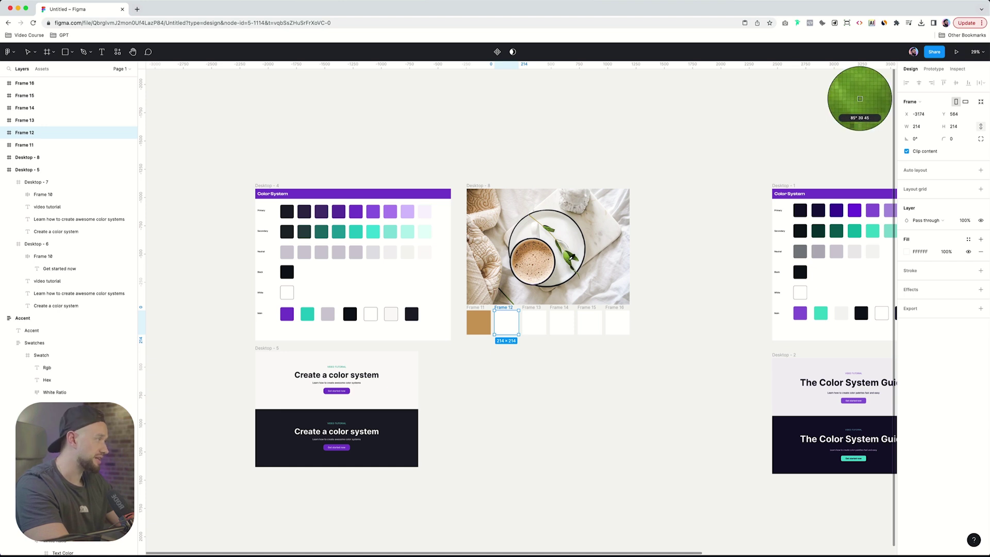
click(570, 256)
Fill the remaining four swatches with peach, light grey, off-white and near-black, sampling the colors from the photo.
click(534, 321)
key(i)
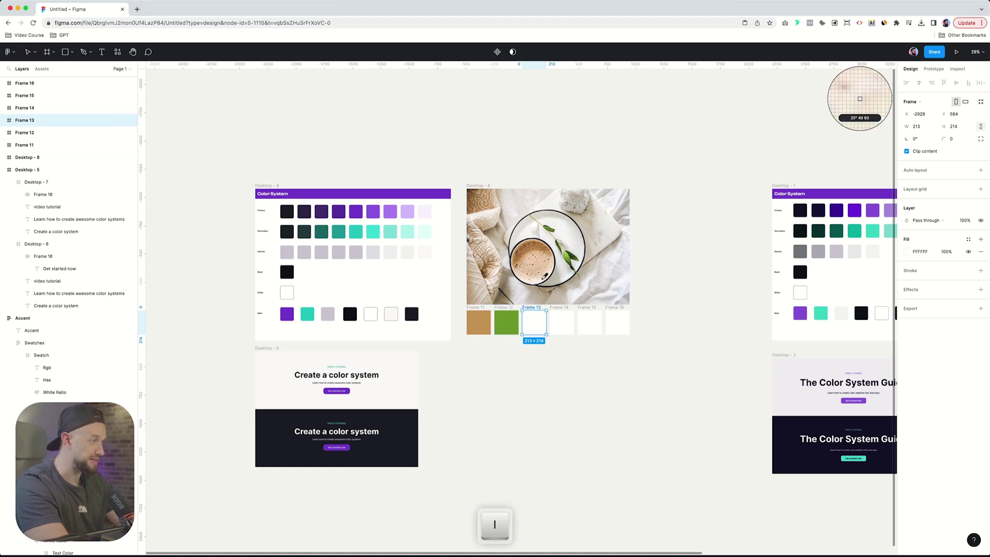
click(545, 269)
click(560, 321)
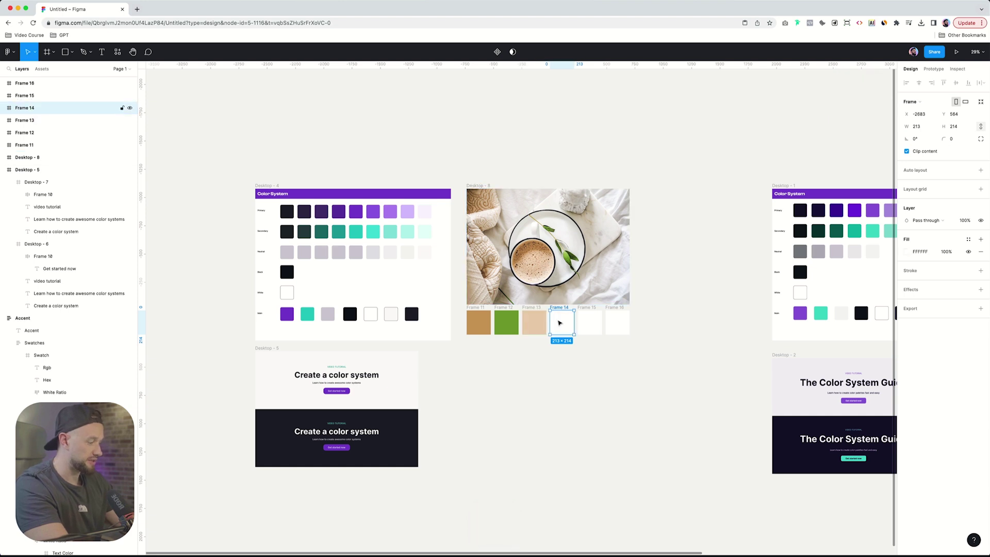
key(i)
click(560, 251)
click(584, 319)
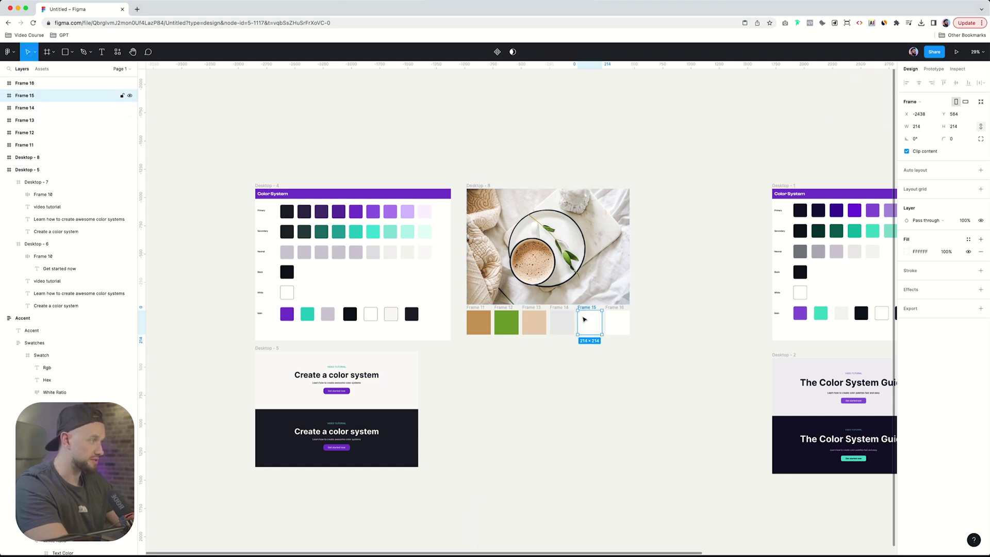
drag(639, 346, 457, 318)
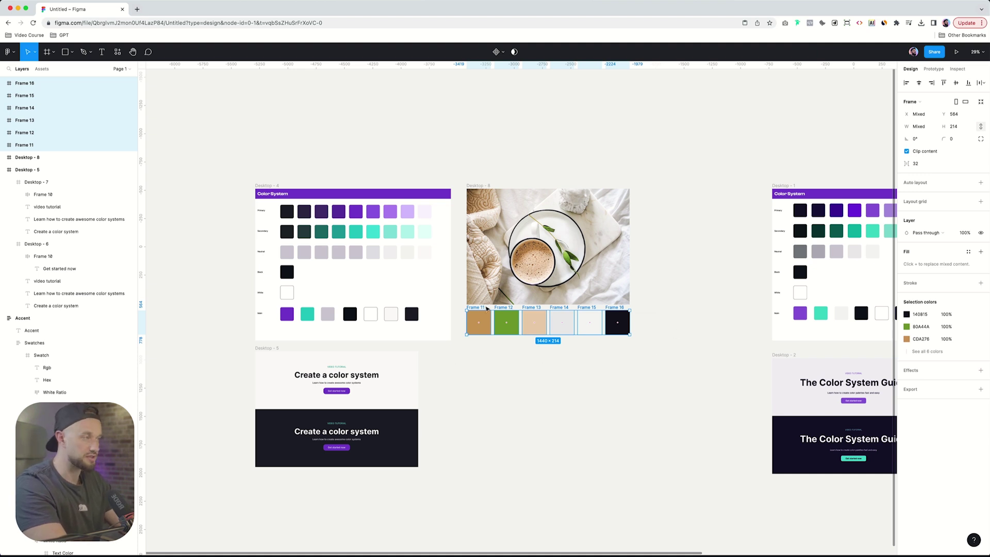
click(469, 396)
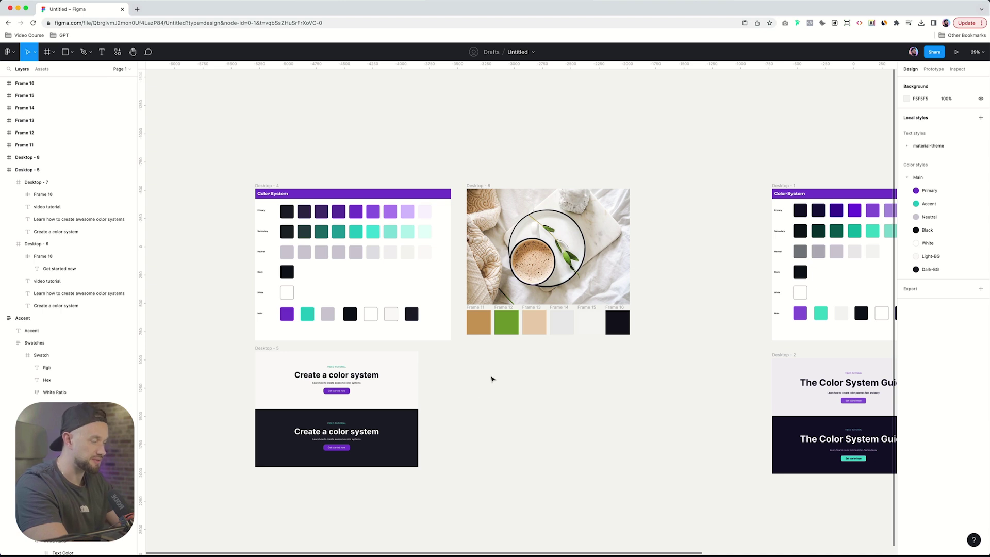
Search the plugins for "foundation color" and run Foundation: Color Generator.
right_click(491, 378)
mouse_move(516, 440)
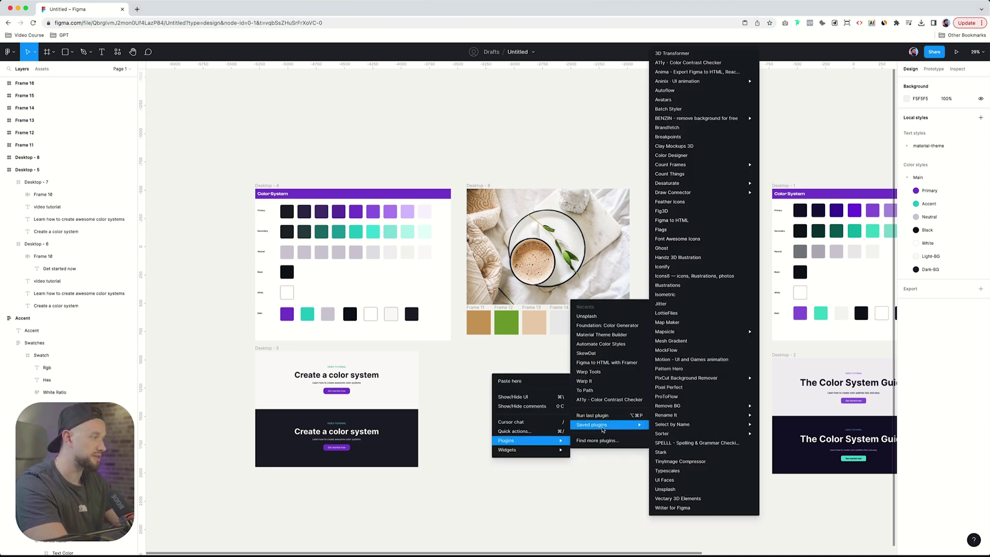
click(598, 441)
text(foun)
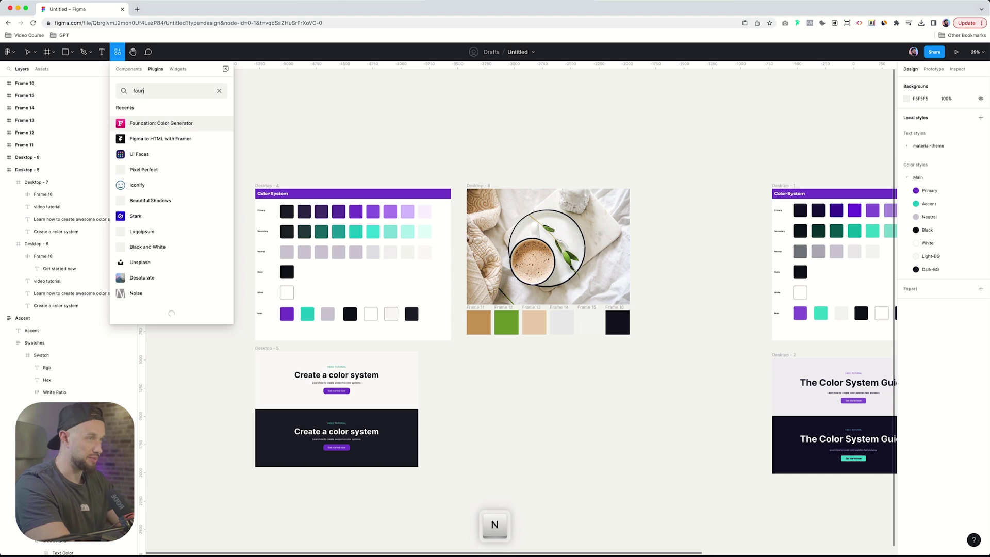
text(dation color)
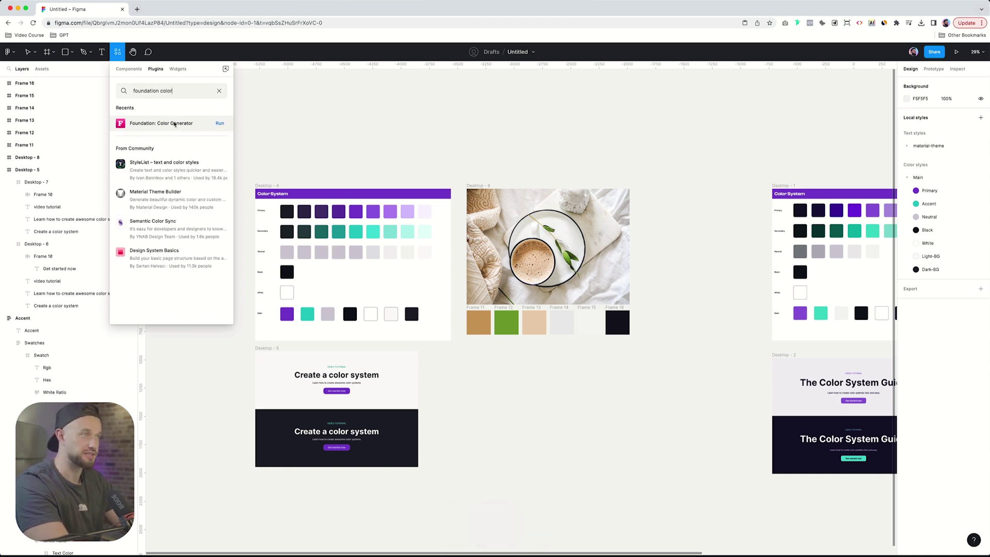
click(174, 124)
click(172, 170)
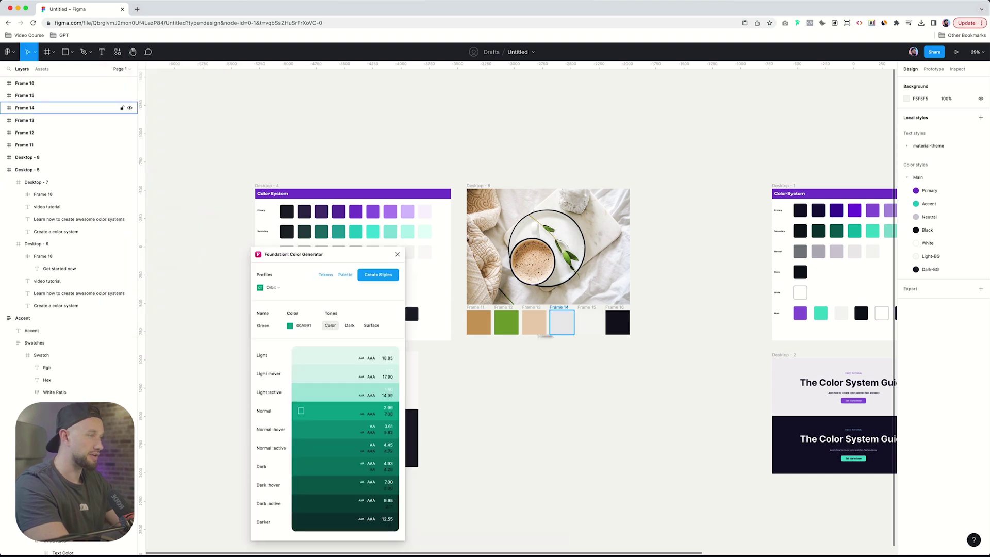
Switch the color generator to the Material profile and name the palette Primary.
click(273, 287)
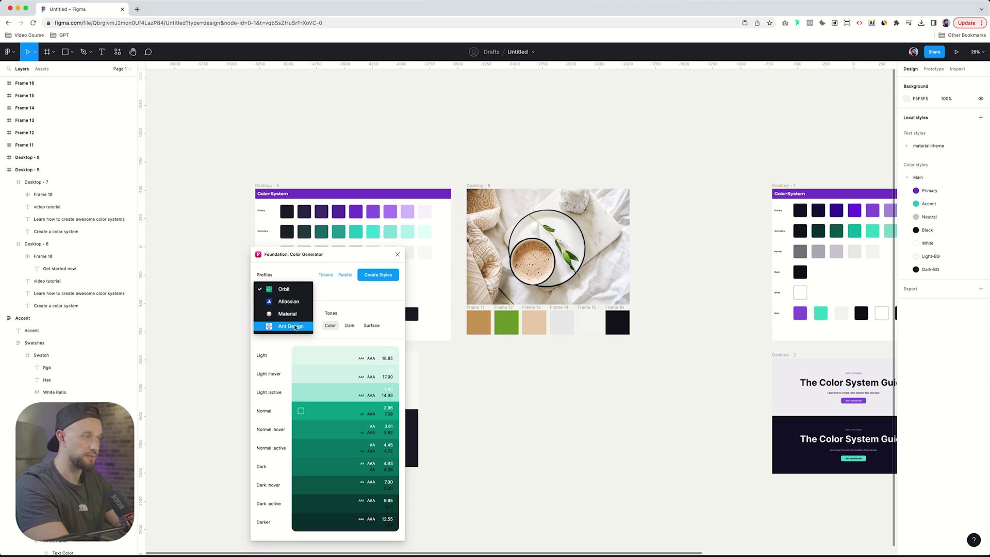
click(299, 316)
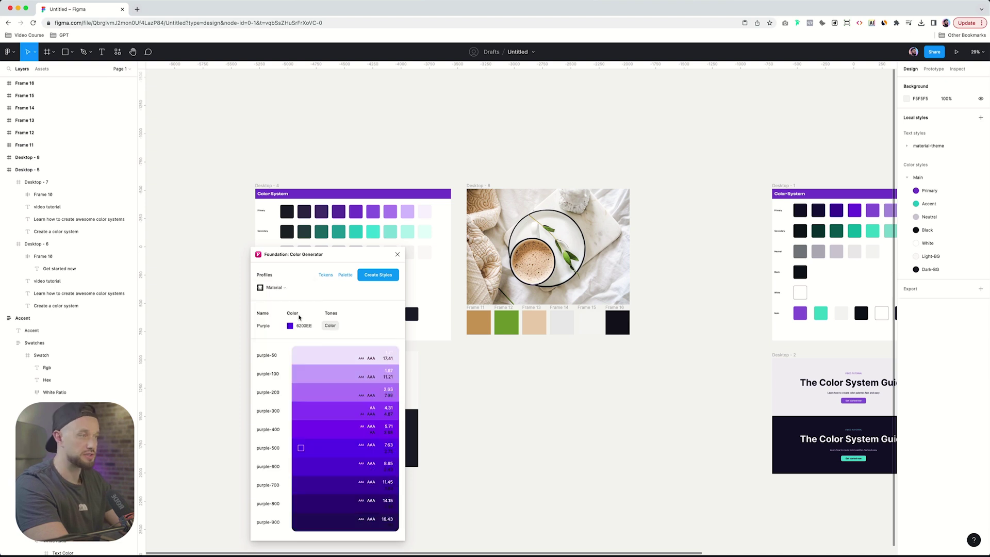
drag(315, 254, 296, 149)
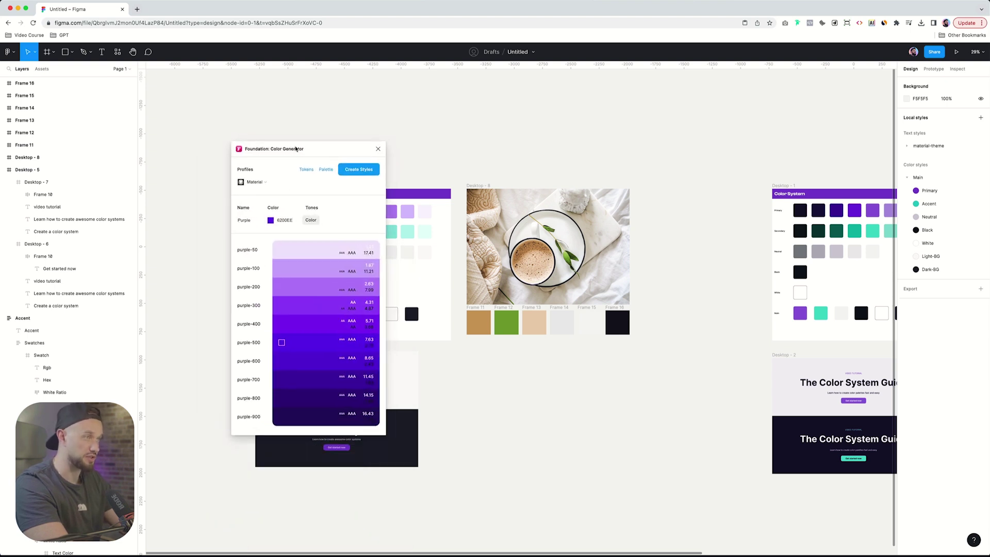
double_click(245, 220)
text(Primary)
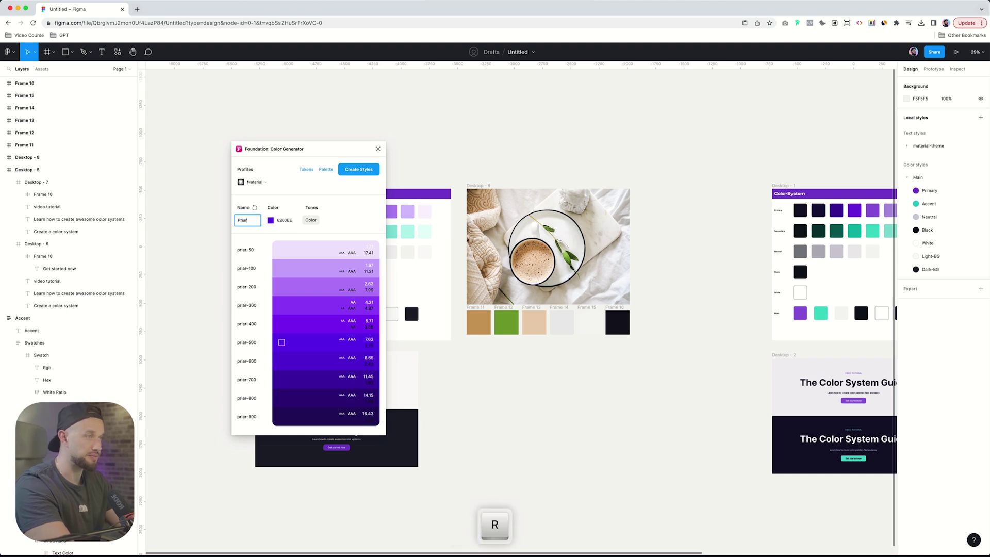
Sample the brown swatch CDA276 as the Primary base color and create color styles from its shades.
click(270, 222)
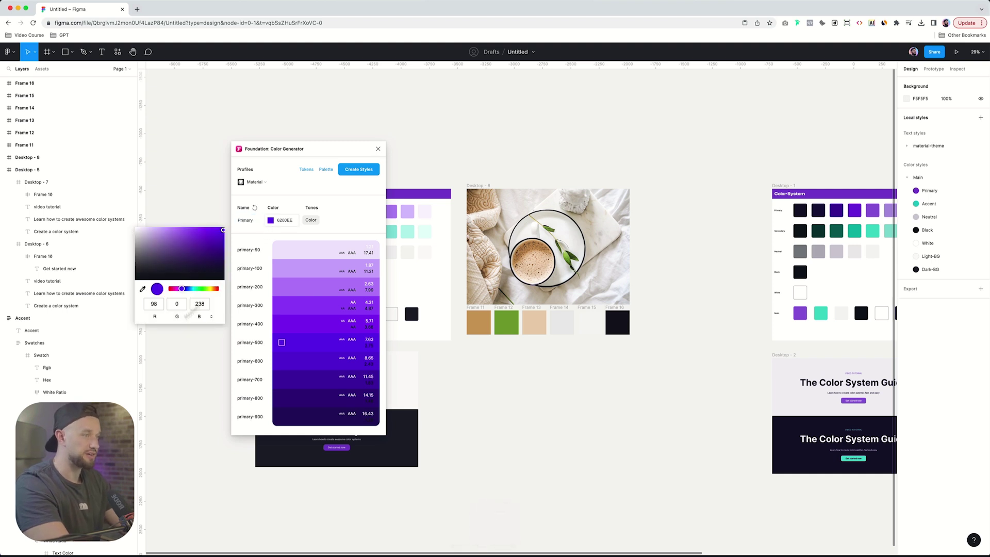
click(143, 289)
click(479, 320)
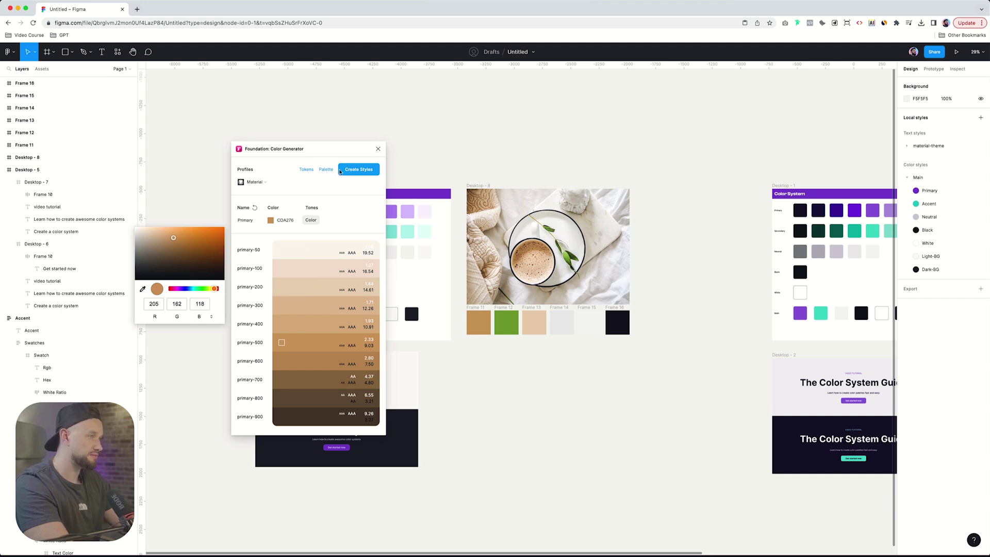
click(340, 171)
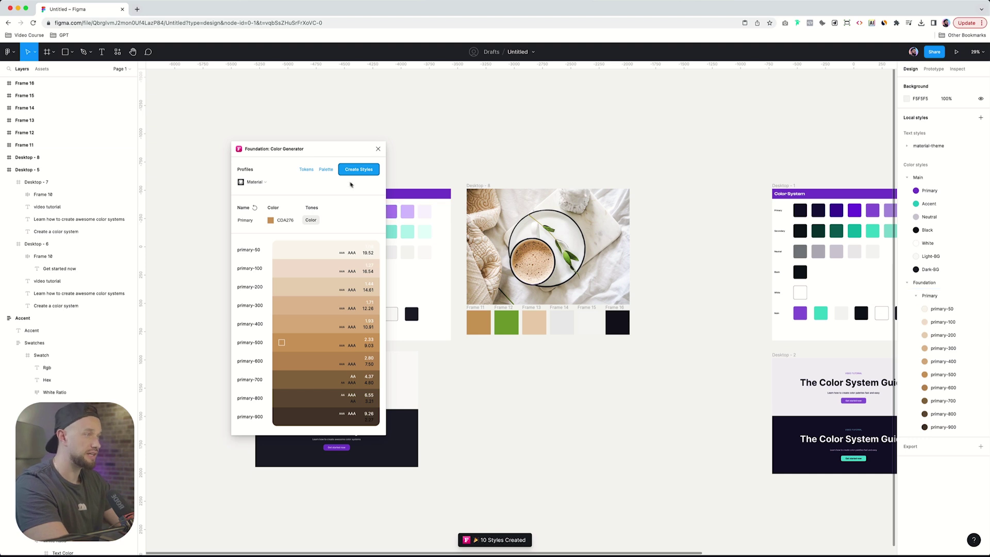
Generate the Primary palette card and place it below the photo's swatch row, left-aligned with the photo.
click(331, 175)
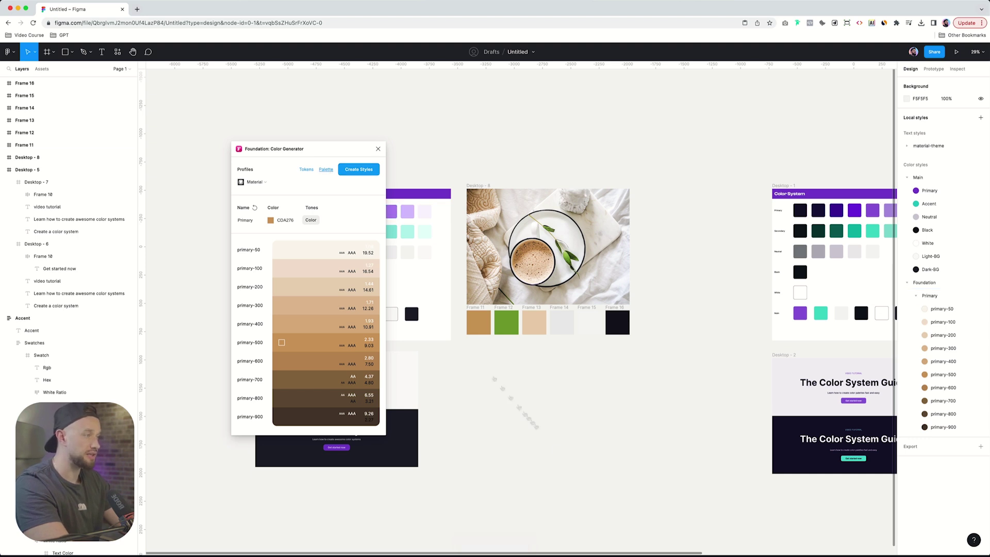
scroll(533, 144, down, 10)
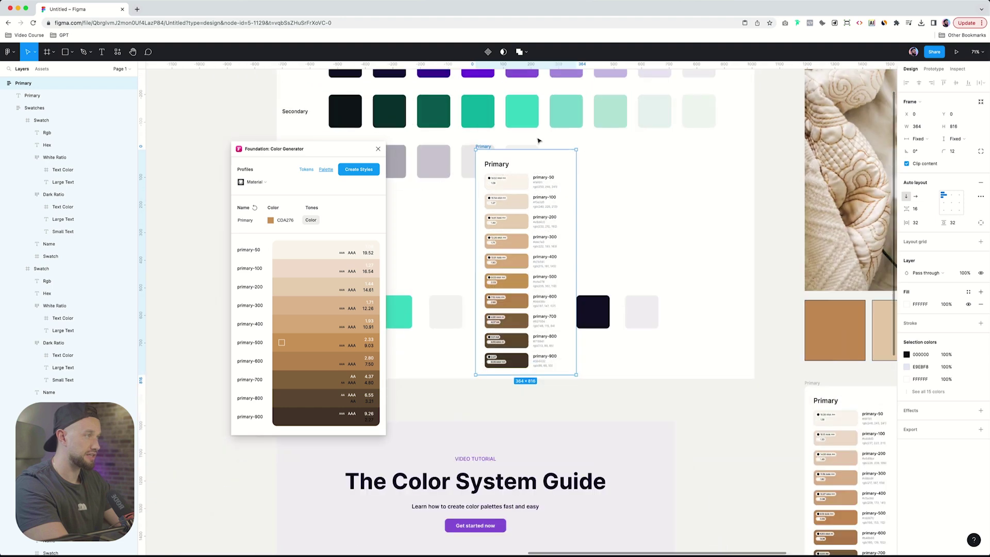
scroll(550, 129, left, 1)
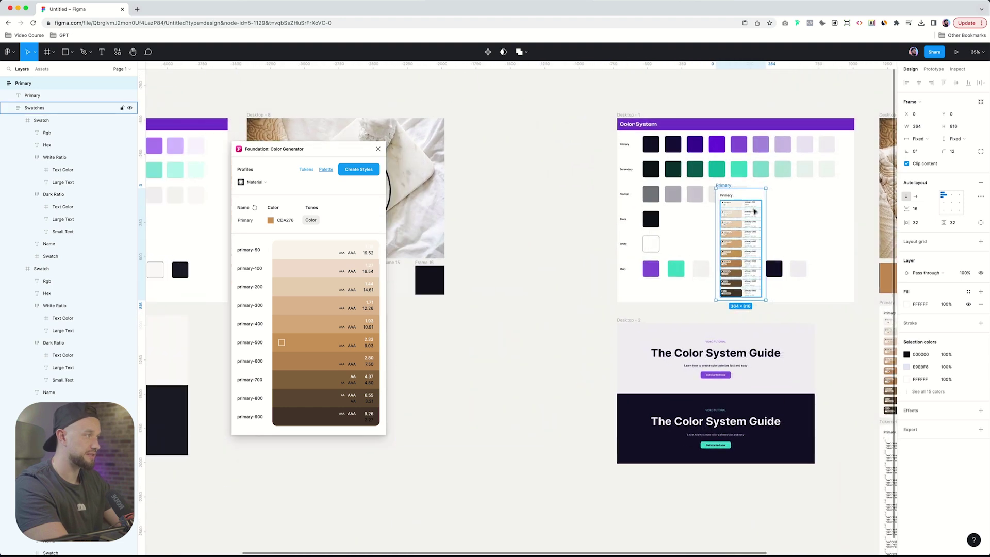
drag(753, 205, 493, 348)
scroll(493, 348, left, 3)
drag(620, 346, 412, 327)
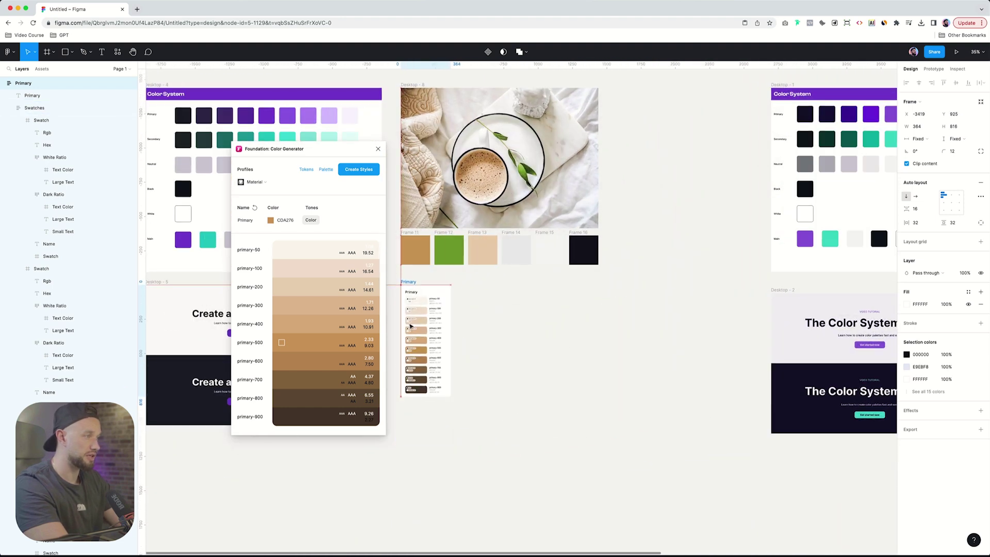
Copy the Primary color tokens and place a duplicate of the Primary card beside the original, without its swatch list.
click(306, 170)
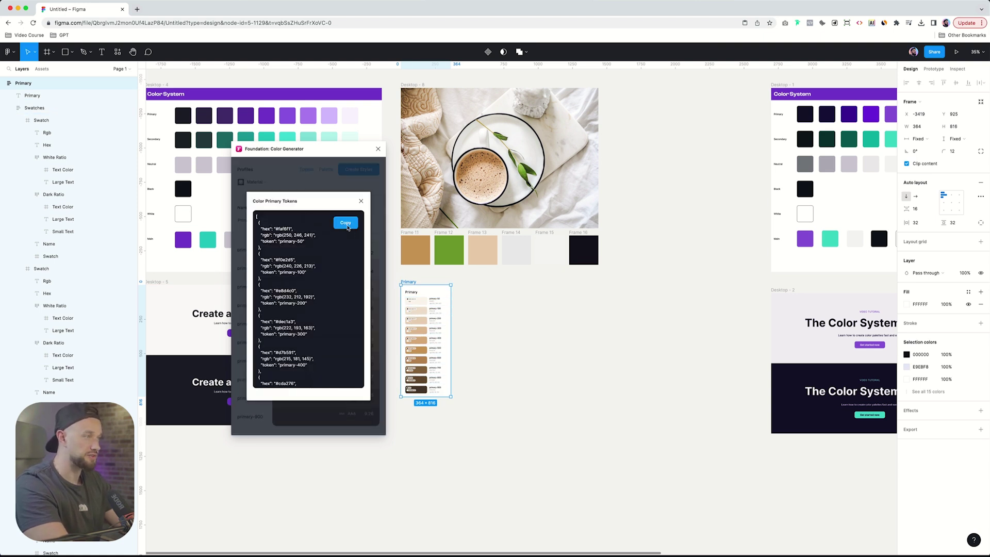
click(411, 291)
scroll(411, 292, down, 1)
drag(421, 294, 483, 294)
click(487, 298)
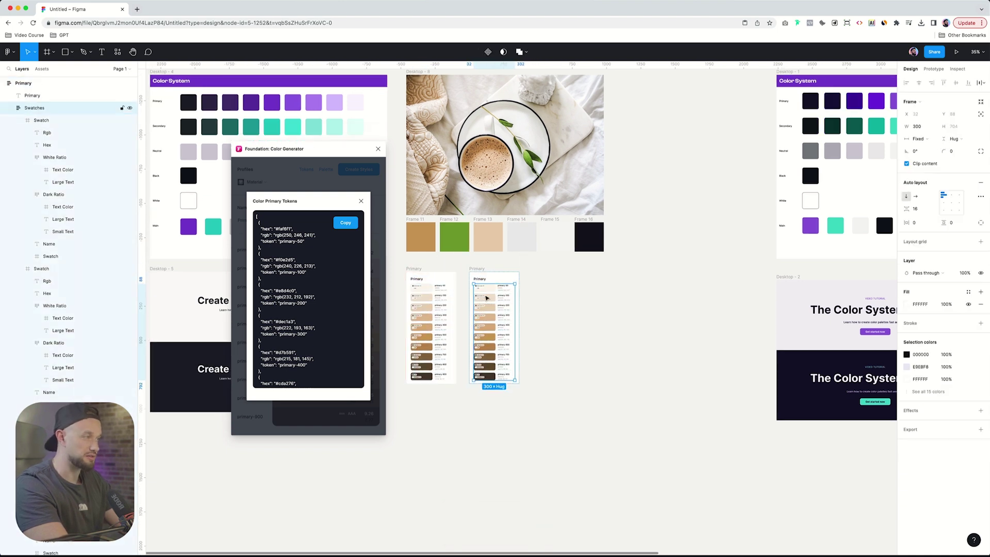
key(Delete)
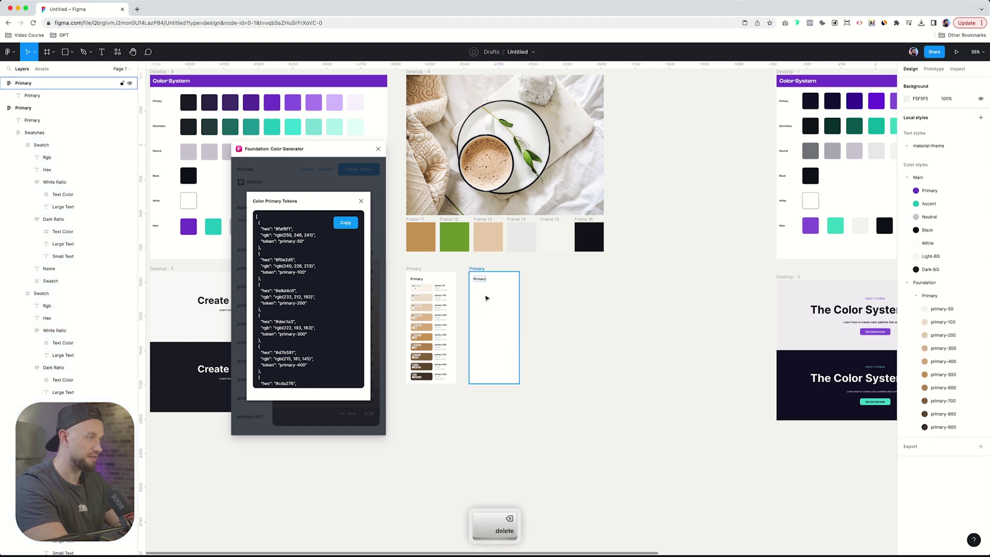
Paste the Primary tokens into a text box below the duplicate card's heading and make the card hug its content height.
scroll(485, 296, up, 3)
key(t)
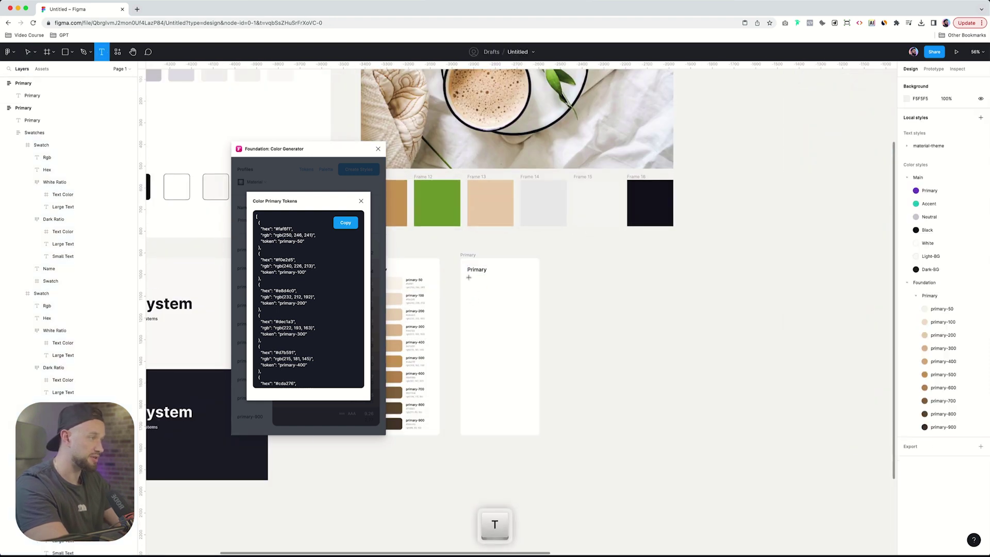
drag(469, 278, 534, 433)
key(super+v)
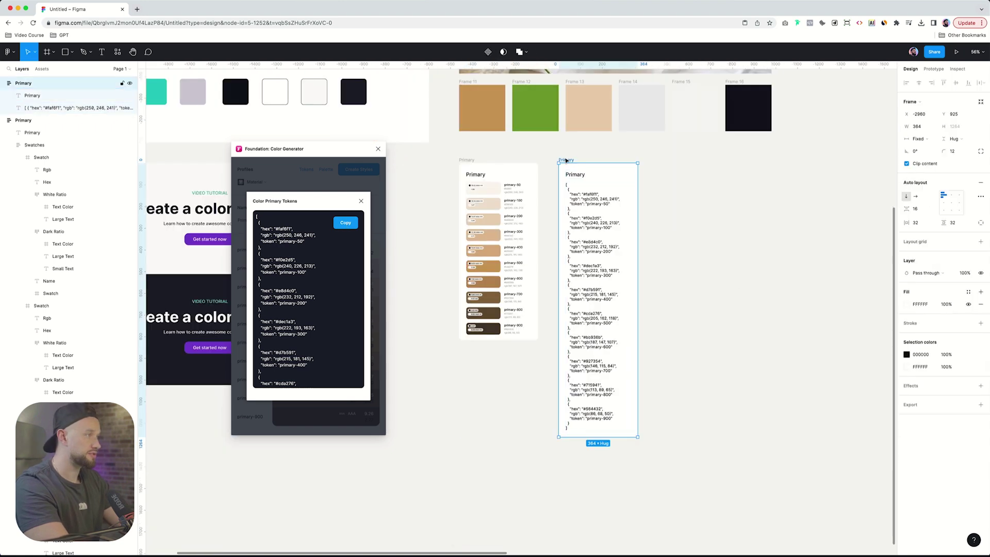
Rename the duplicate card's frame as "Primary-Color Tokens".
double_click(567, 160)
key(Right)
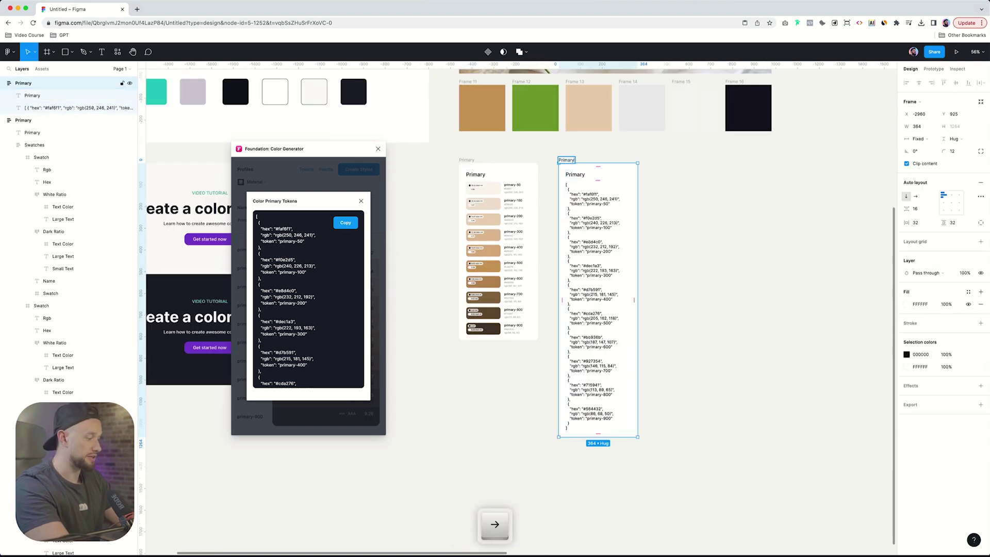
text(-Color Tokens)
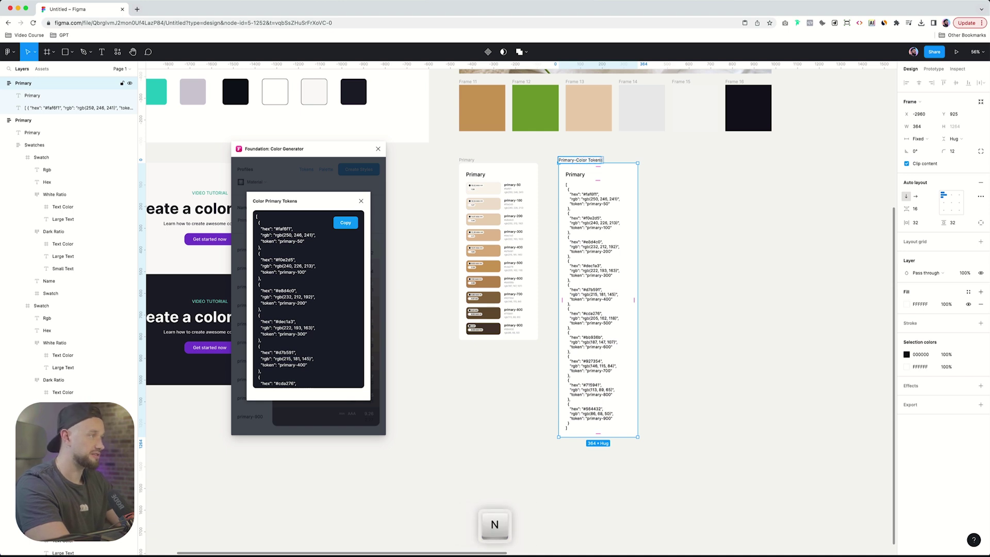
key(Return)
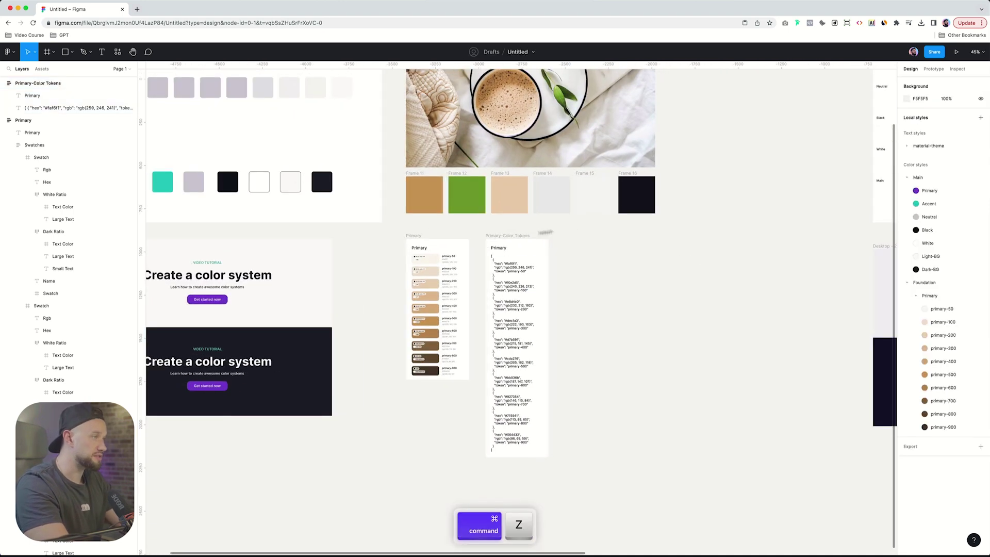
Run the Foundation: Color Generator plugin with the Material profile and name the new color Accent.
scroll(541, 340, right, 2)
scroll(540, 341, up, 1)
right_click(542, 341)
mouse_move(552, 405)
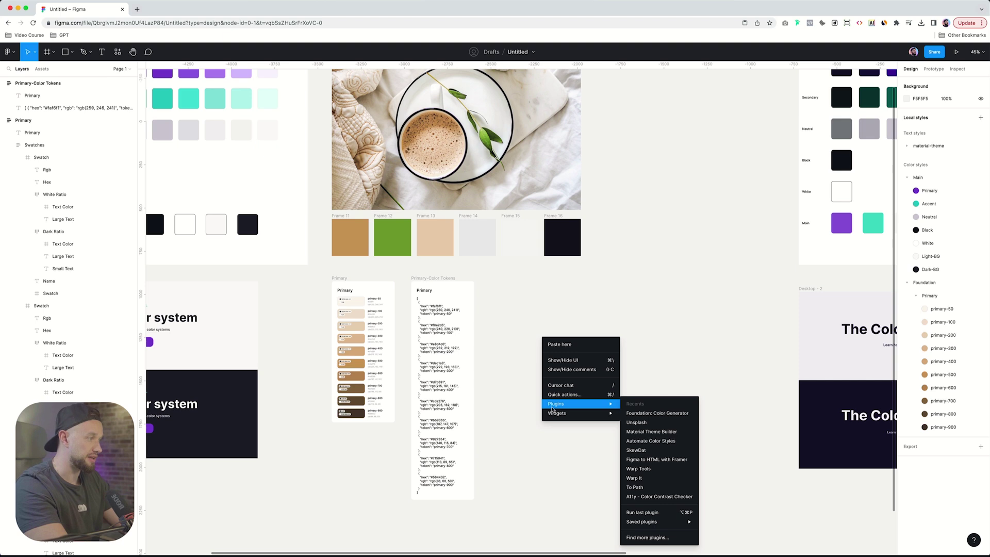
click(647, 414)
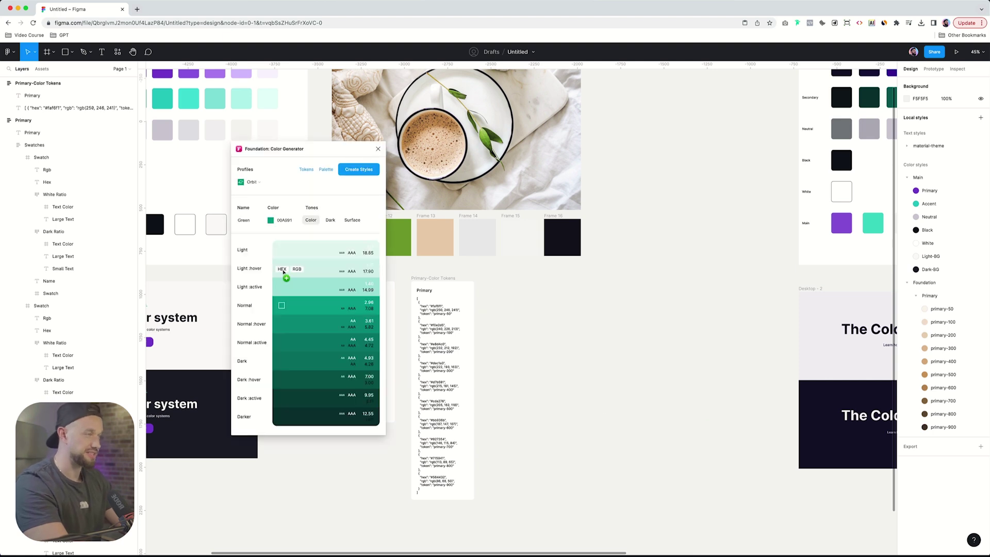
click(259, 183)
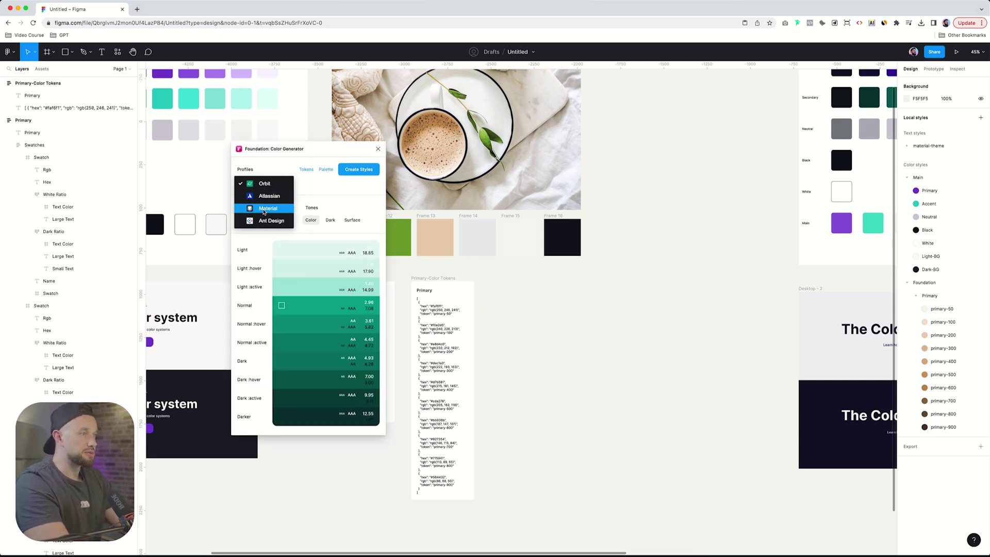
click(264, 217)
double_click(244, 220)
text(Accent)
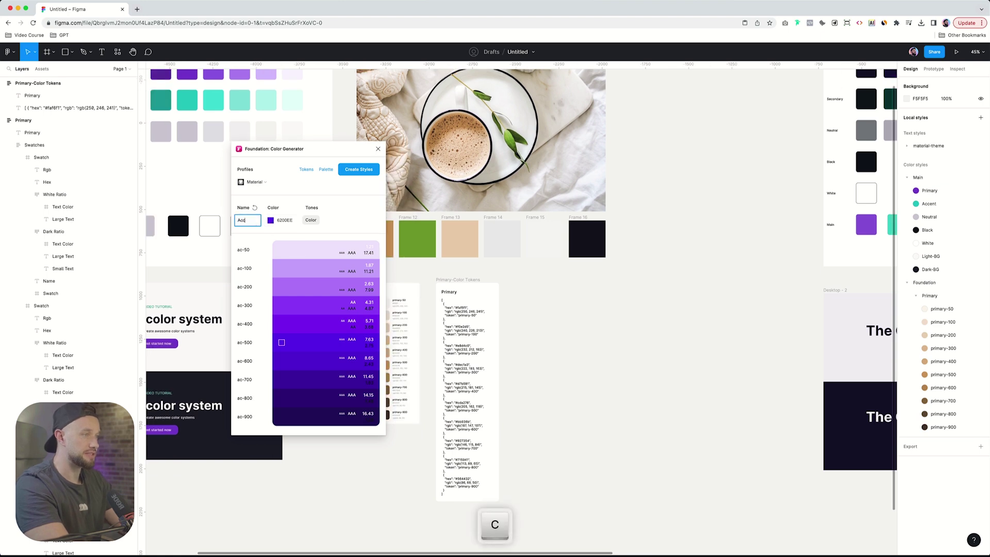
Sample the green swatch below the photo as the Accent base color and create color styles from its shades.
click(270, 220)
click(143, 289)
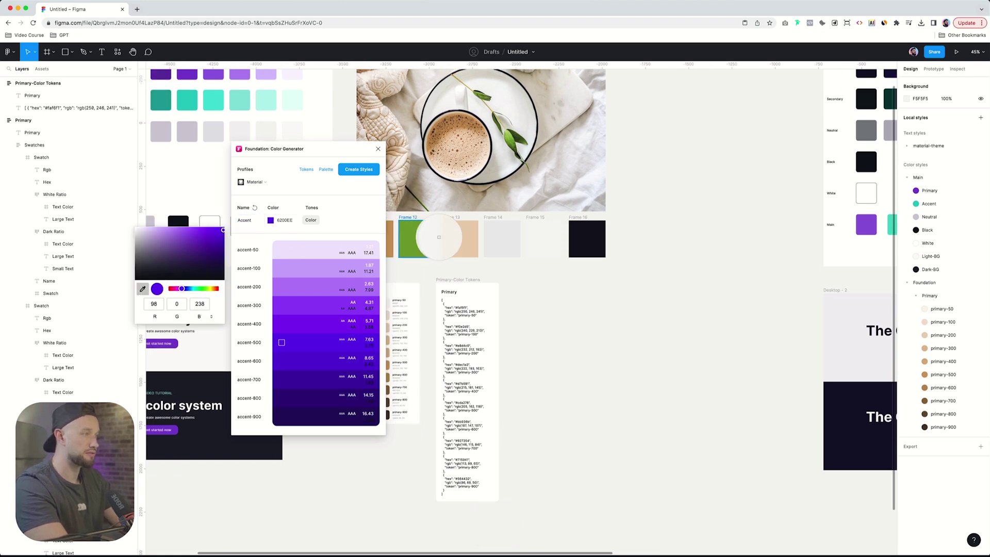
click(419, 237)
click(358, 170)
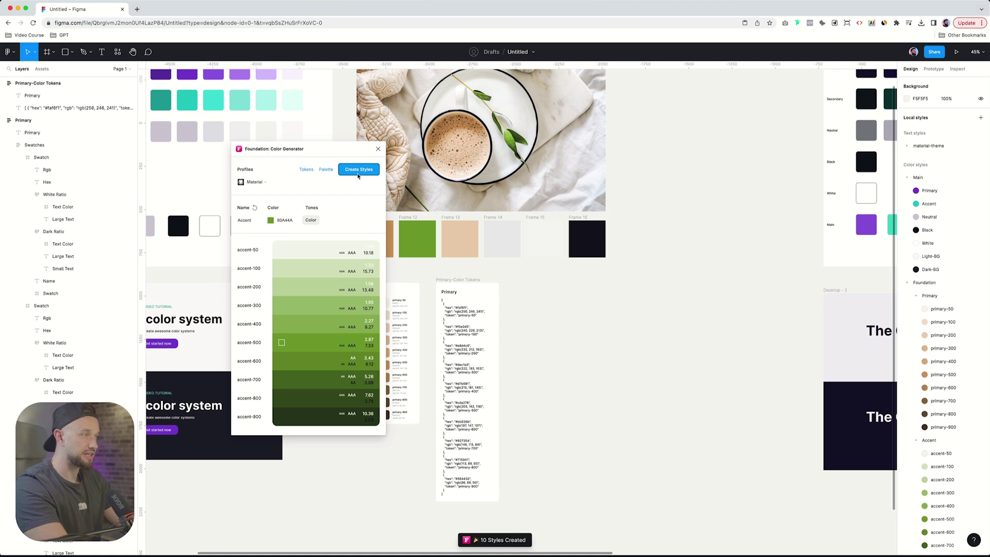
Generate the Accent palette card, place it beside the Primary-Color Tokens card, and open the Accent color tokens.
click(325, 169)
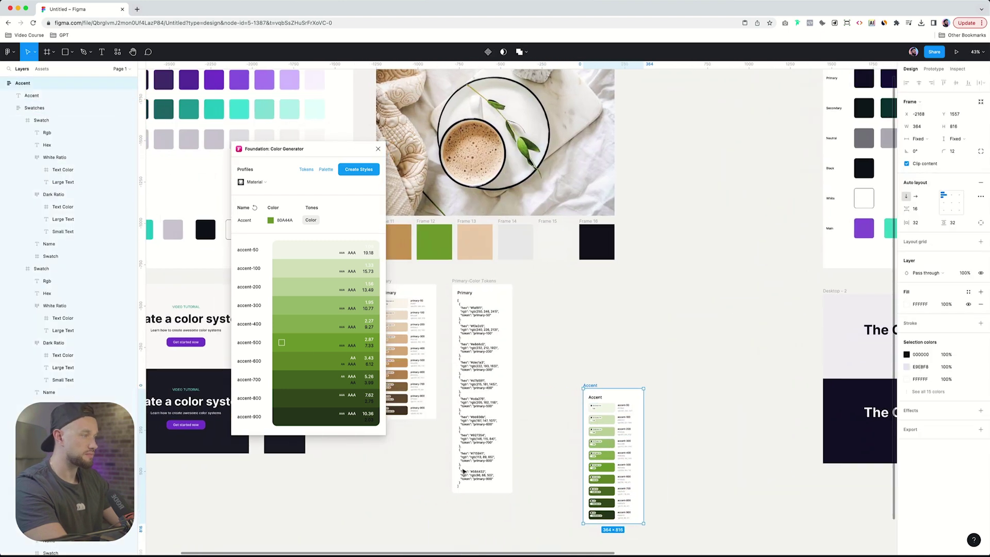
drag(628, 428, 570, 324)
click(309, 172)
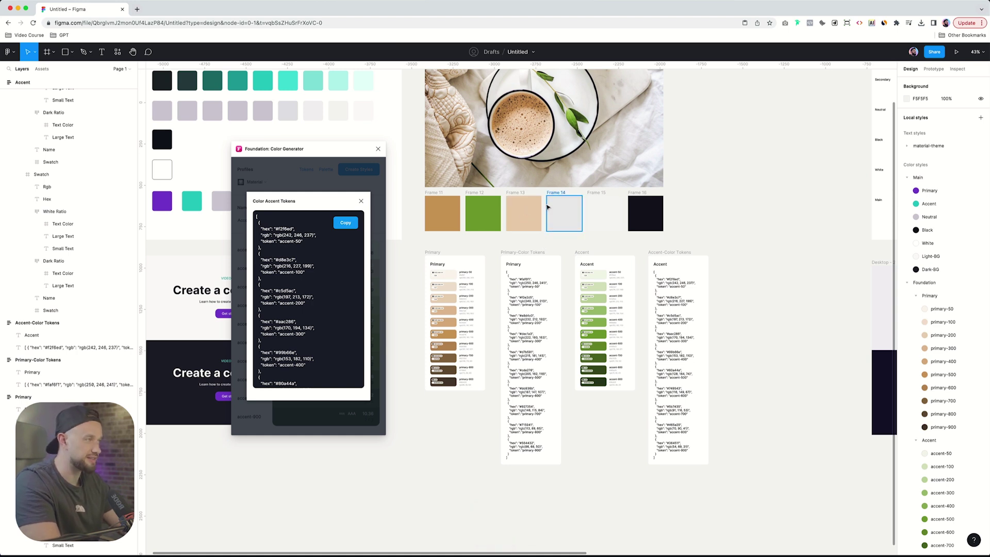
Examine the Primary and Accent cards' shades, contrast ratios and token lists, and close the color generator plugin.
scroll(544, 307, down, 5)
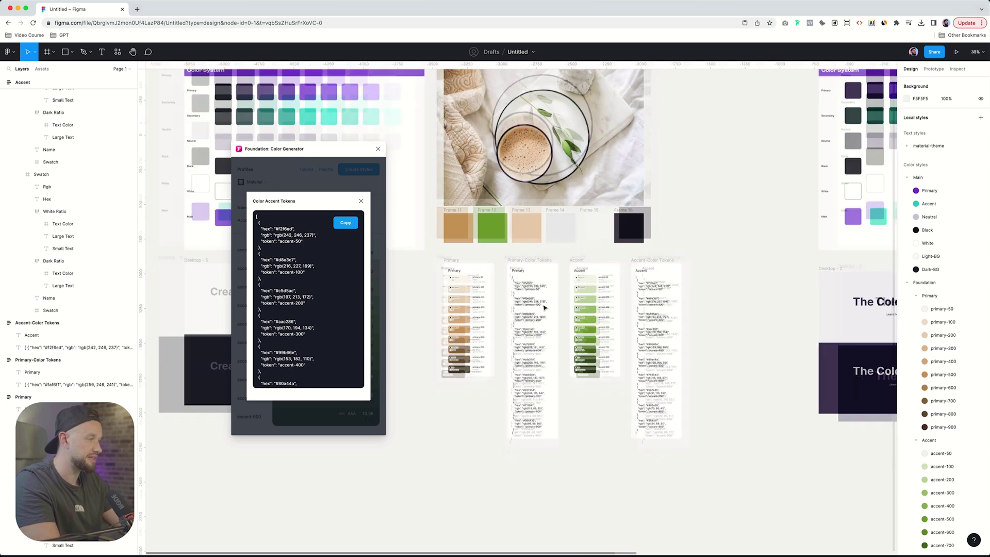
scroll(604, 277, up, 3)
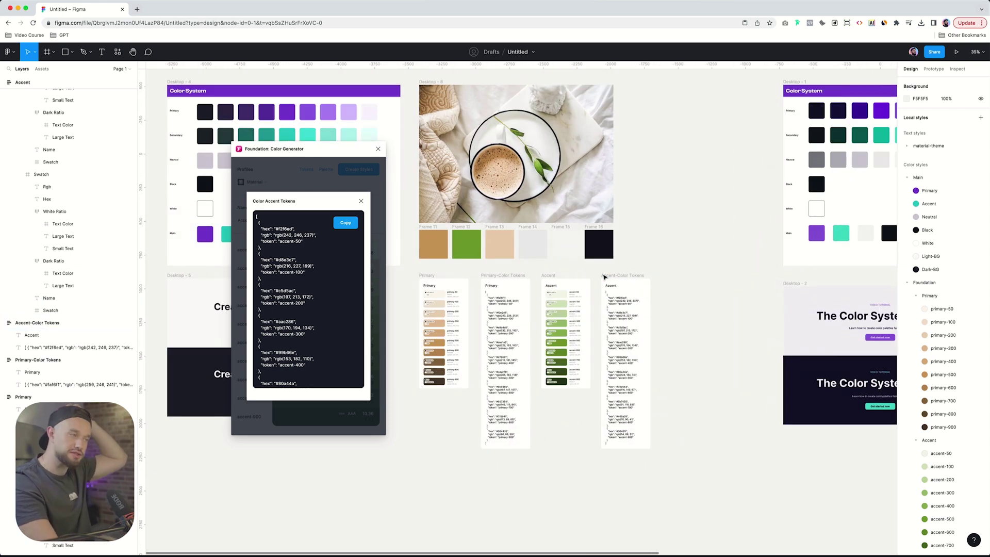
scroll(438, 330, up, 10)
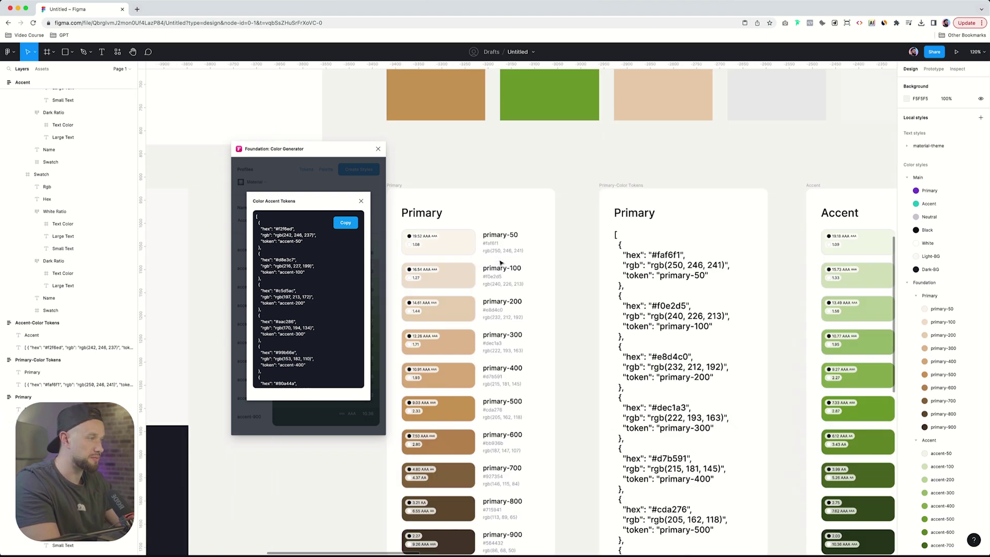
scroll(458, 291, up, 2)
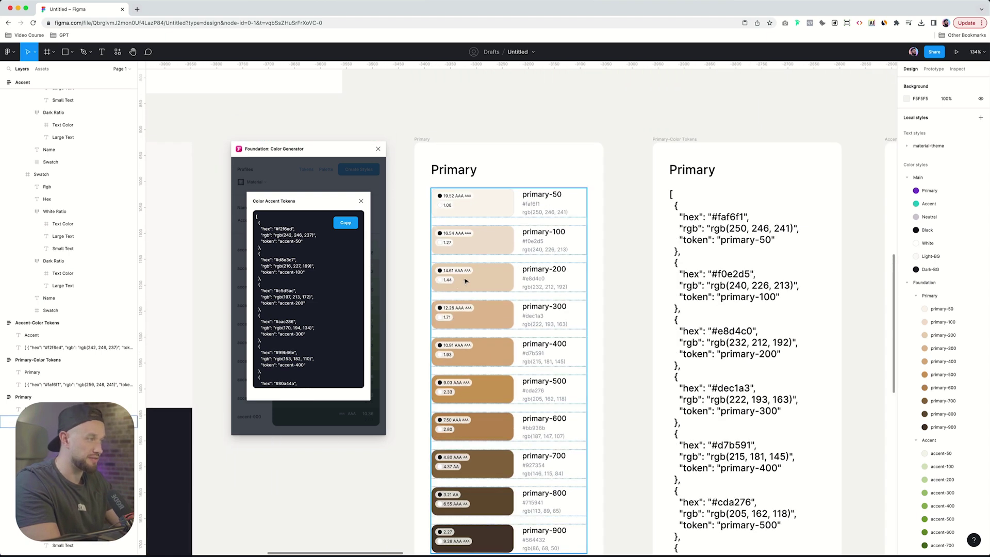
scroll(466, 280, up, 2)
scroll(466, 326, down, 2)
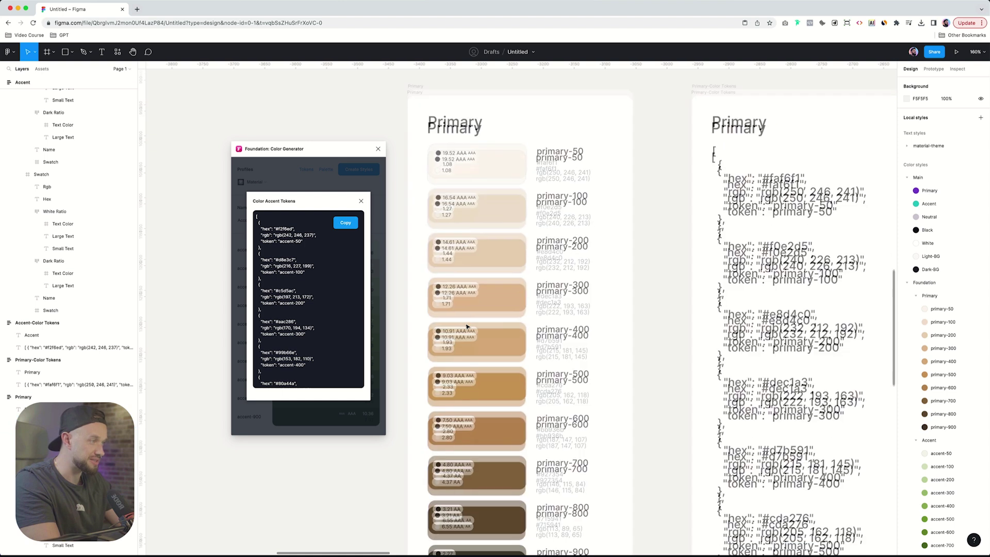
scroll(456, 355, down, 2)
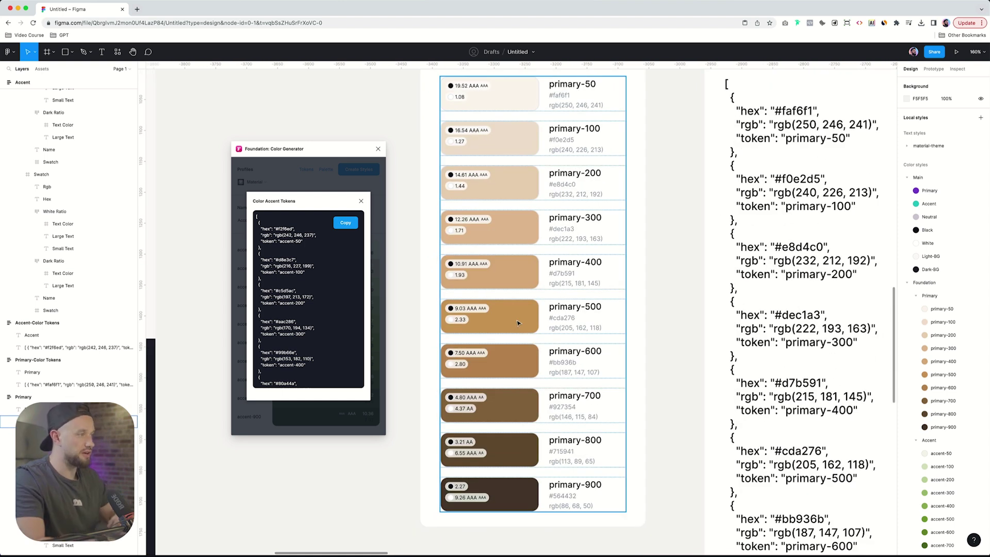
scroll(518, 323, down, 10)
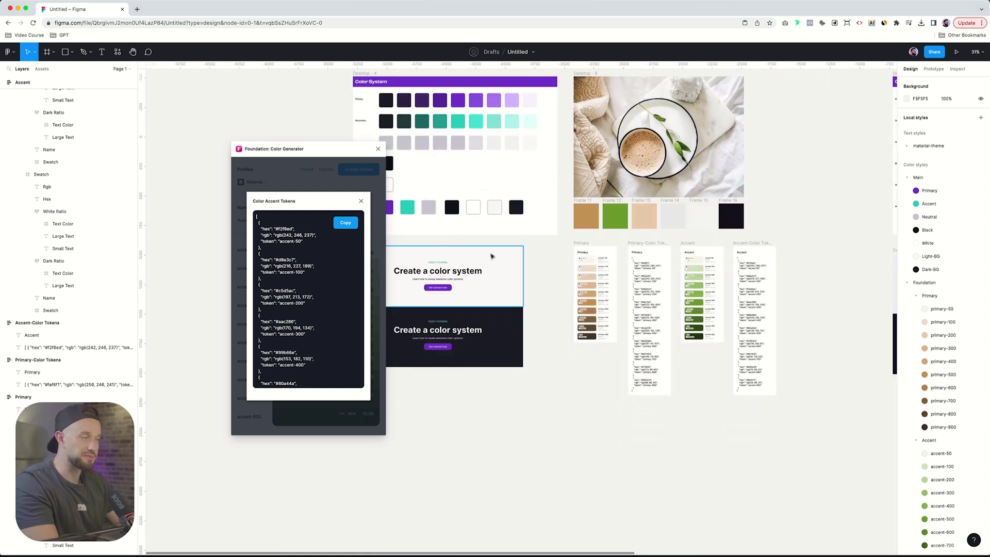
click(378, 149)
Run the Material Theme Builder plugin and create a theme in the file.
scroll(554, 400, down, 3)
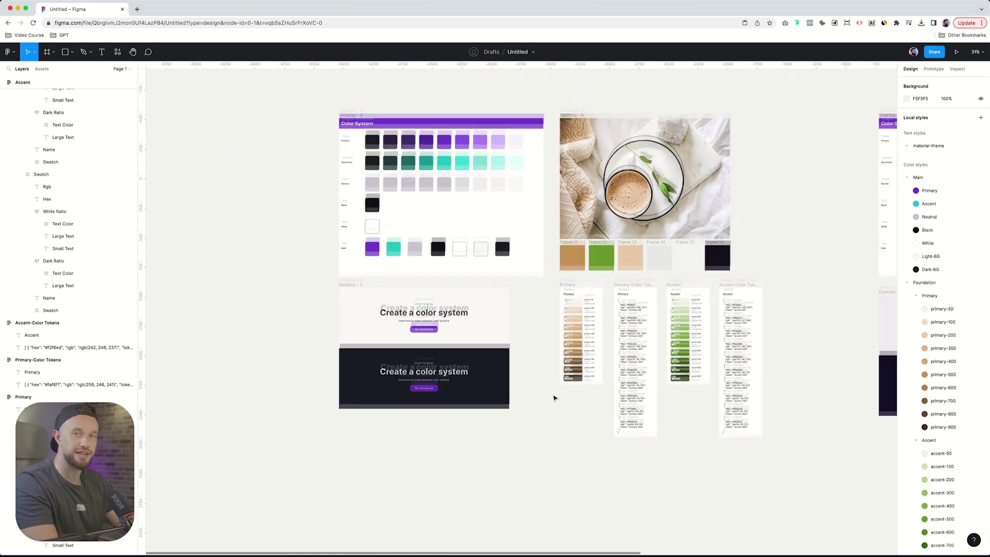
scroll(555, 397, up, 3)
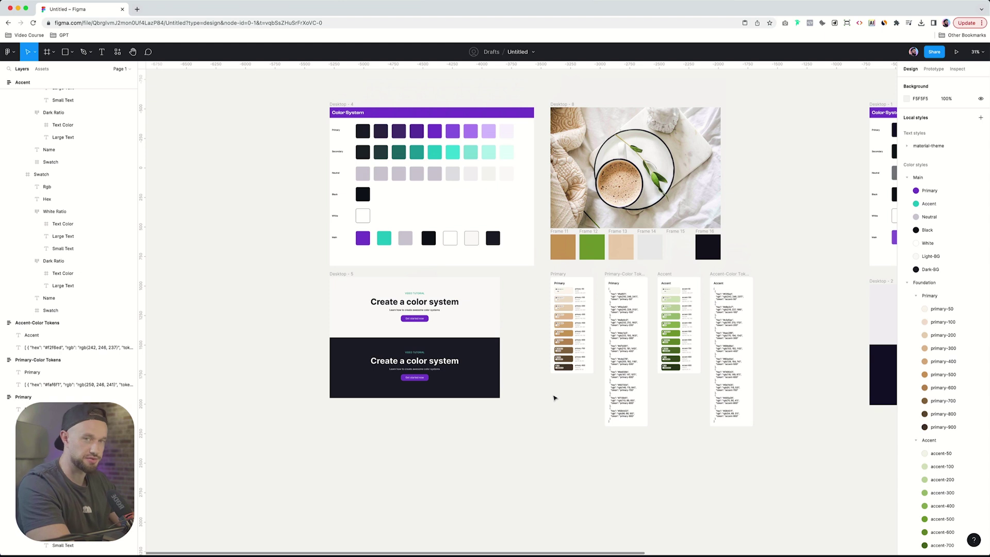
scroll(554, 397, down, 2)
scroll(555, 398, up, 5)
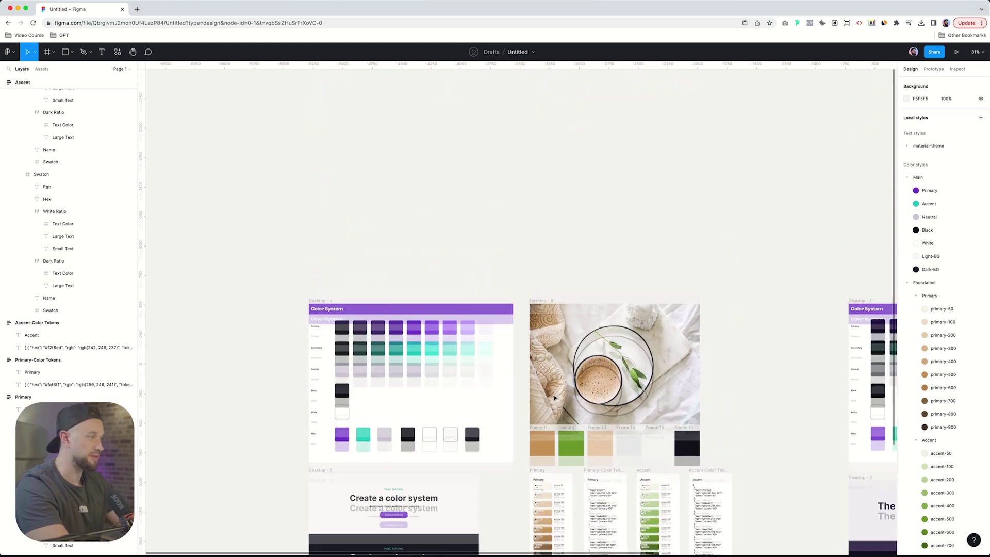
right_click(457, 210)
mouse_move(468, 276)
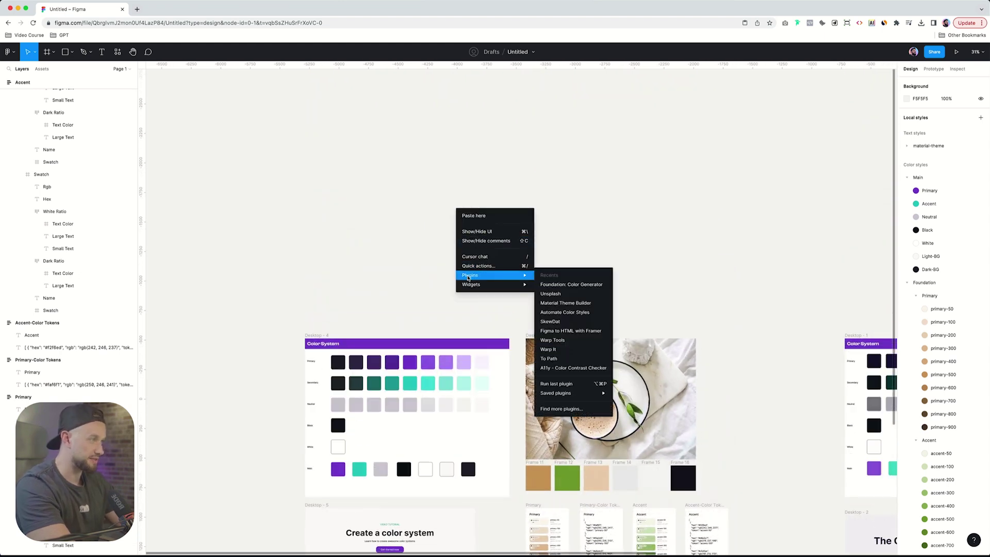
click(588, 305)
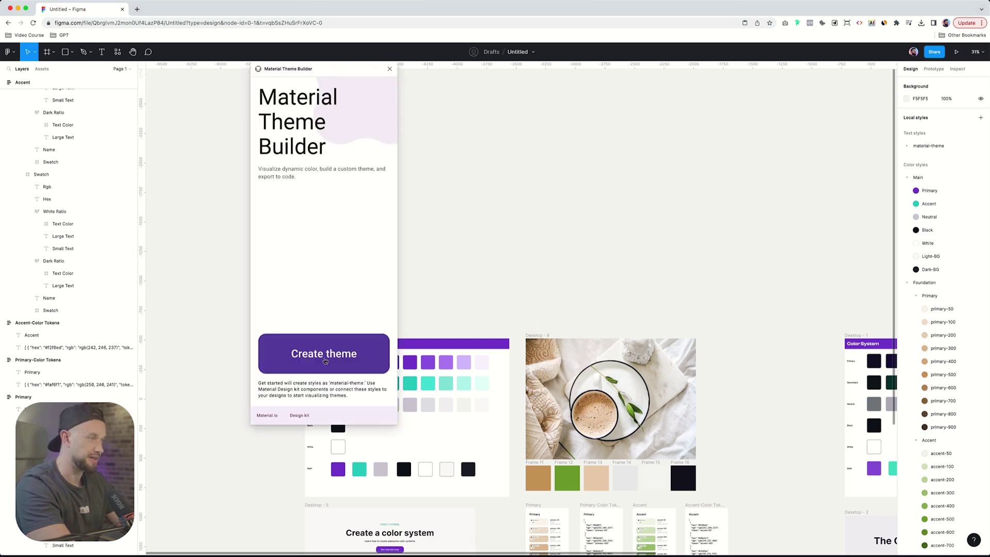
click(324, 361)
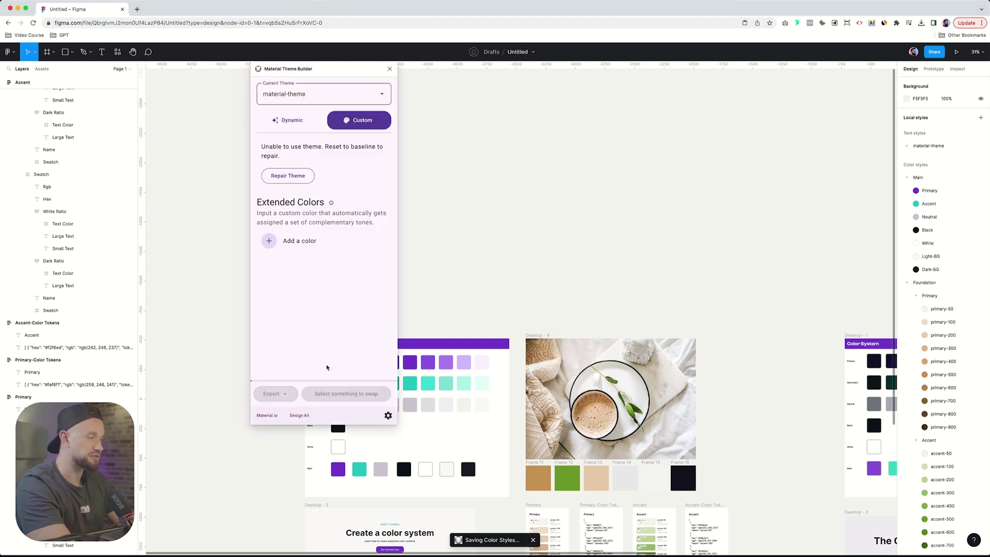
Switch the theme to dynamic color, load the coffee photo as its image source, and deselect the photo frame.
click(290, 122)
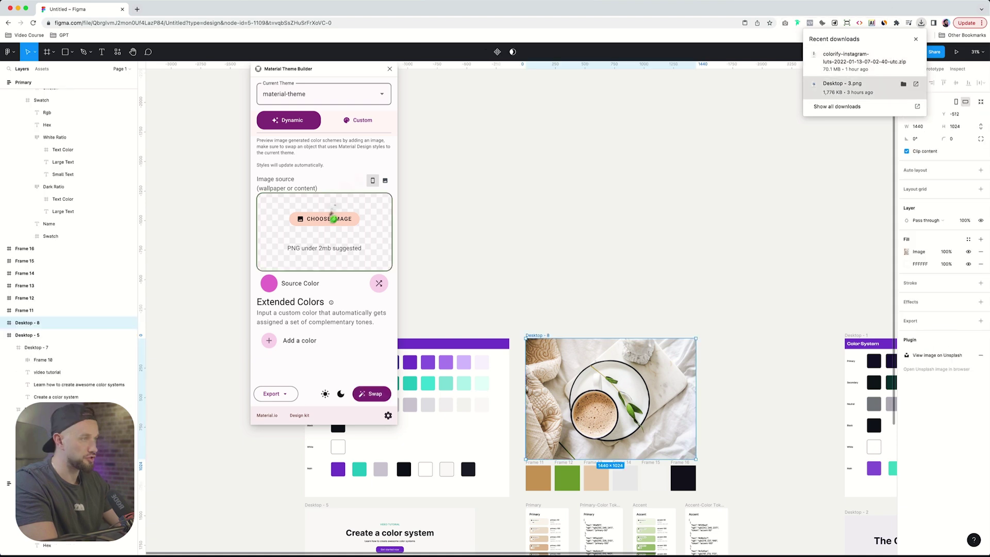
drag(332, 219, 331, 220)
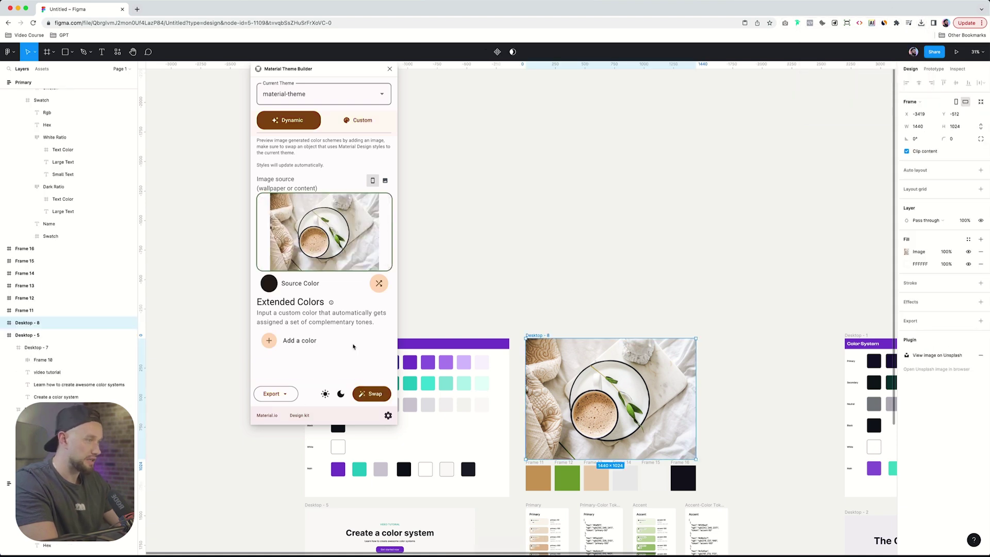
click(720, 257)
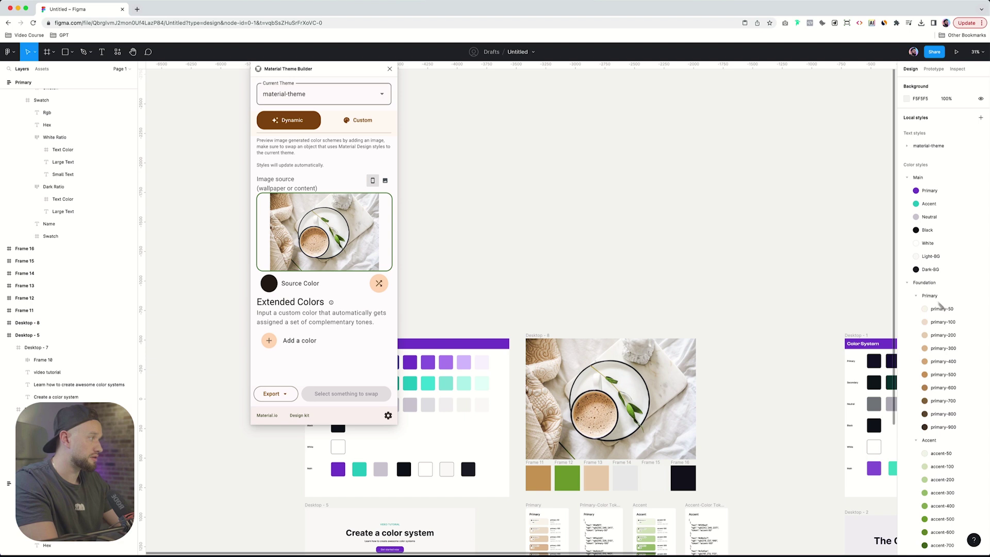
Collapse the Primary and Accent style groups under Foundation and examine the reference color styles in the material-theme group.
click(917, 297)
click(916, 309)
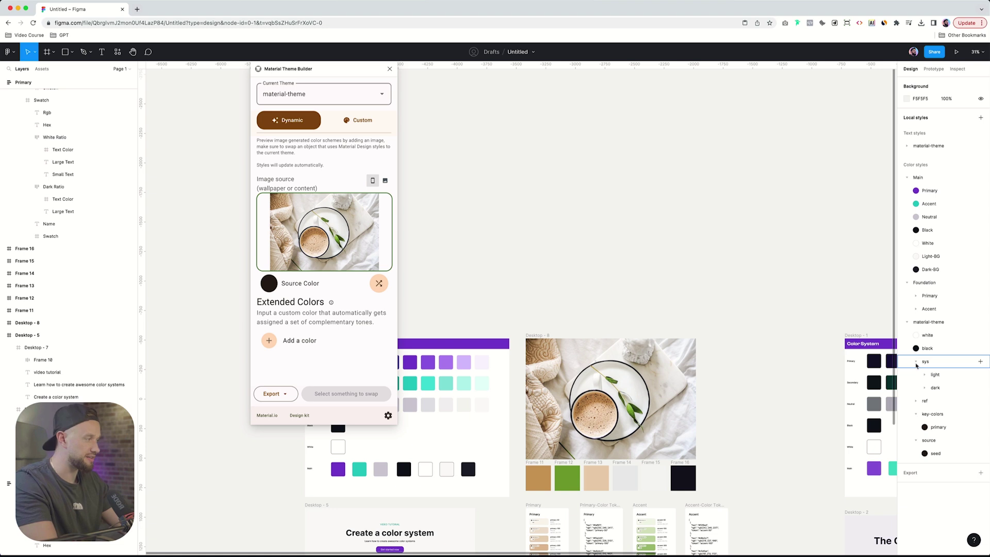
click(916, 400)
scroll(917, 438, down, 4)
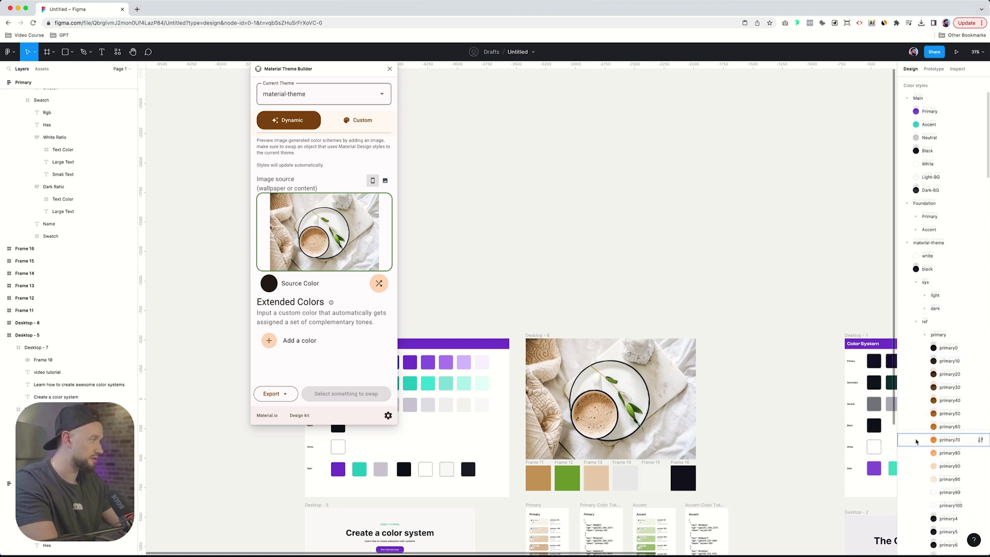
scroll(920, 392, down, 5)
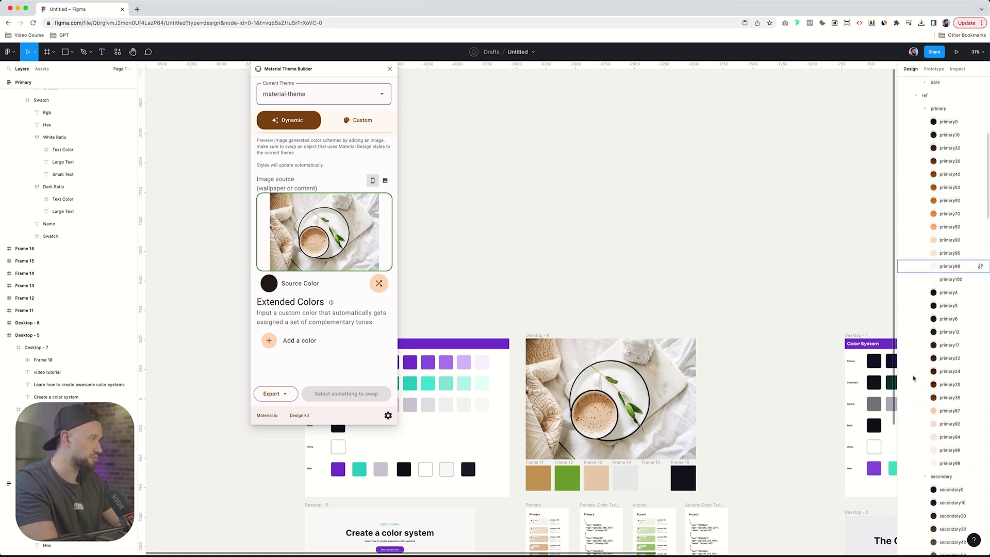
scroll(923, 391, down, 12)
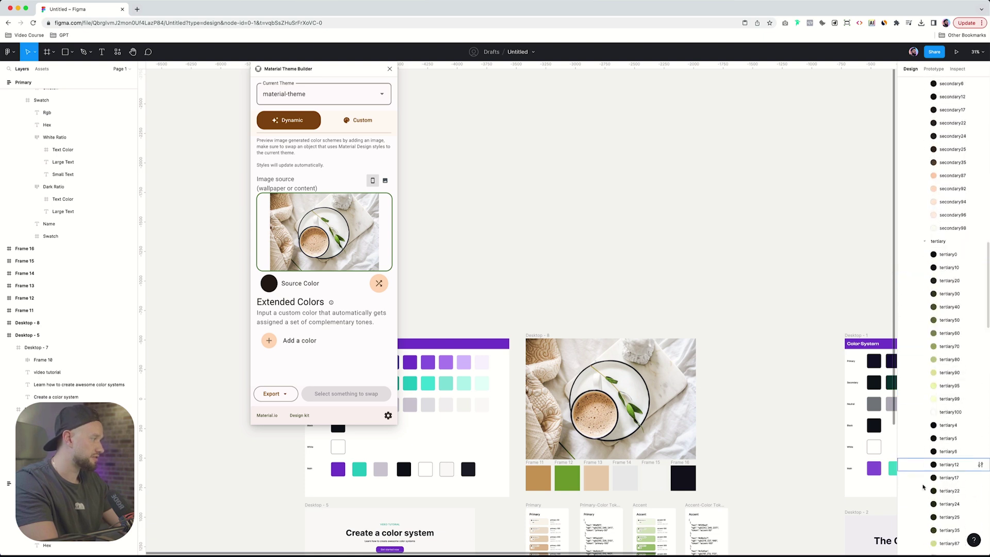
scroll(923, 487, down, 15)
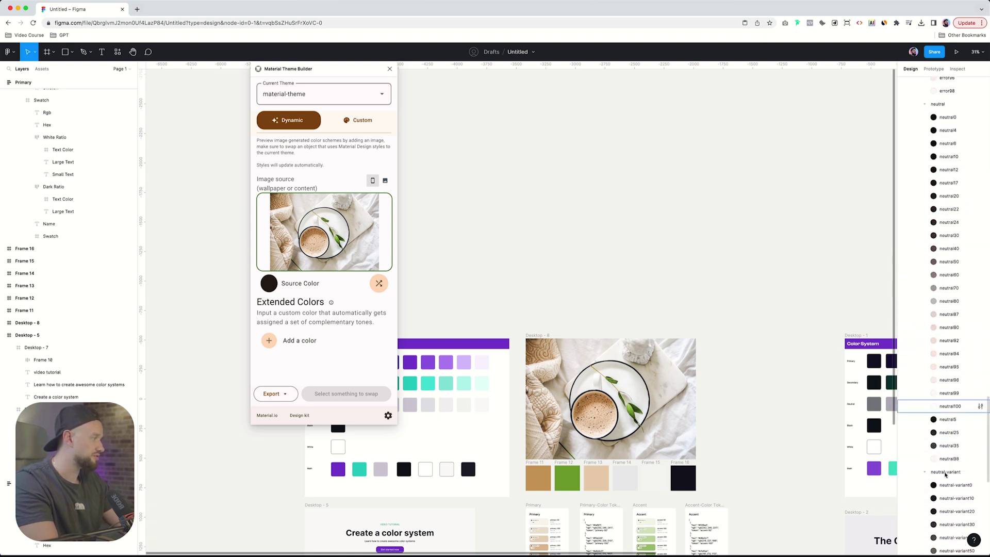
scroll(945, 475, up, 12)
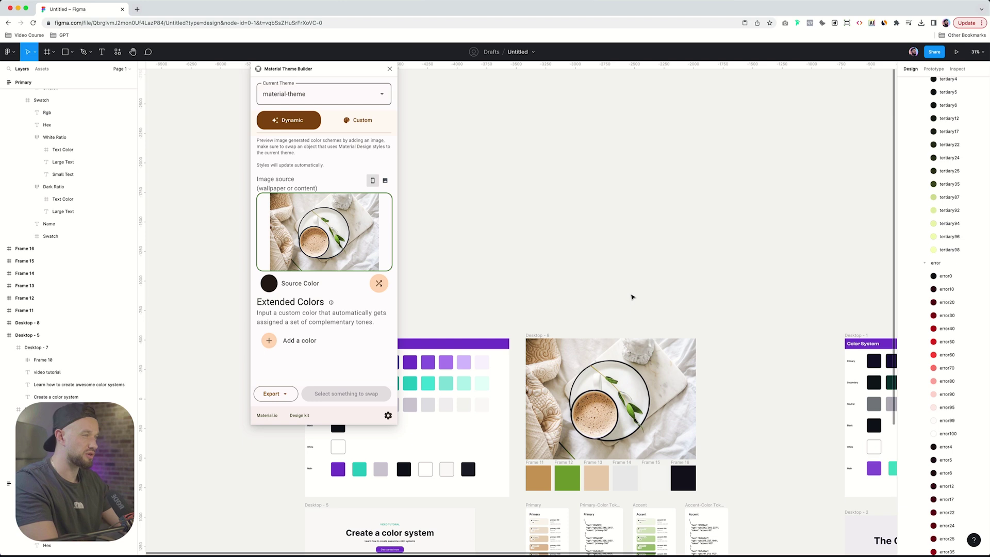
Switch the theme to custom colors and set its Primary core color to 7E4ECC, copied from the purple swatch in the Main row.
click(369, 122)
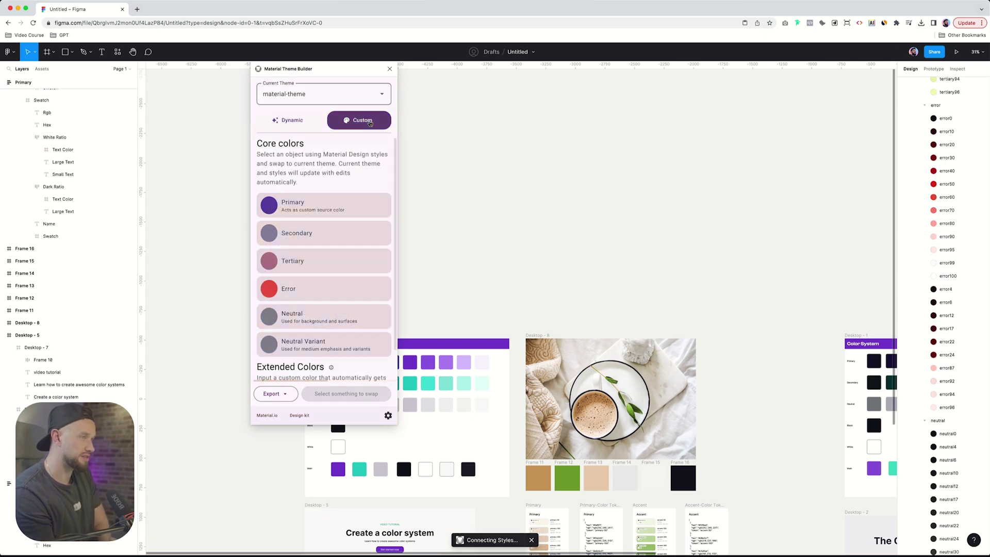
scroll(434, 368, down, 2)
scroll(434, 367, left, 2)
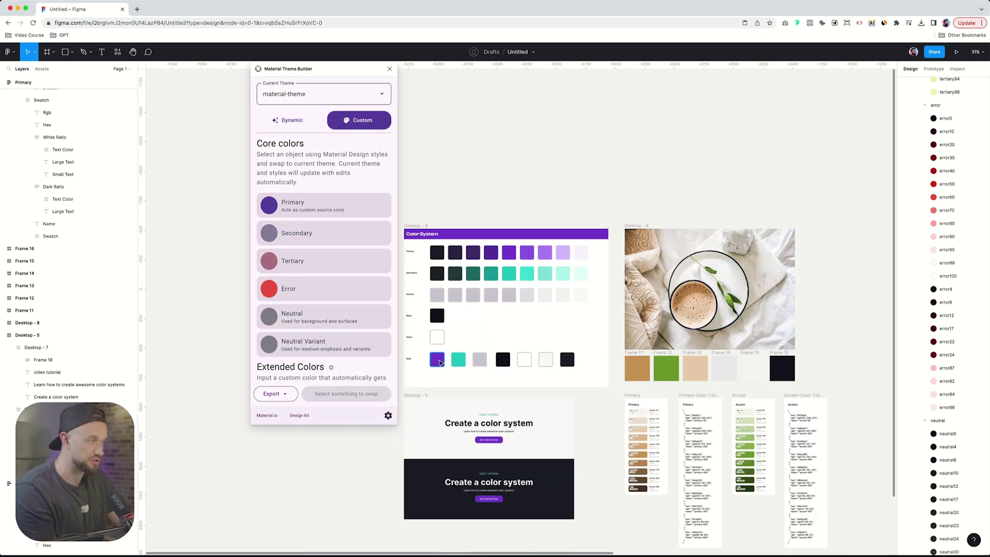
click(269, 205)
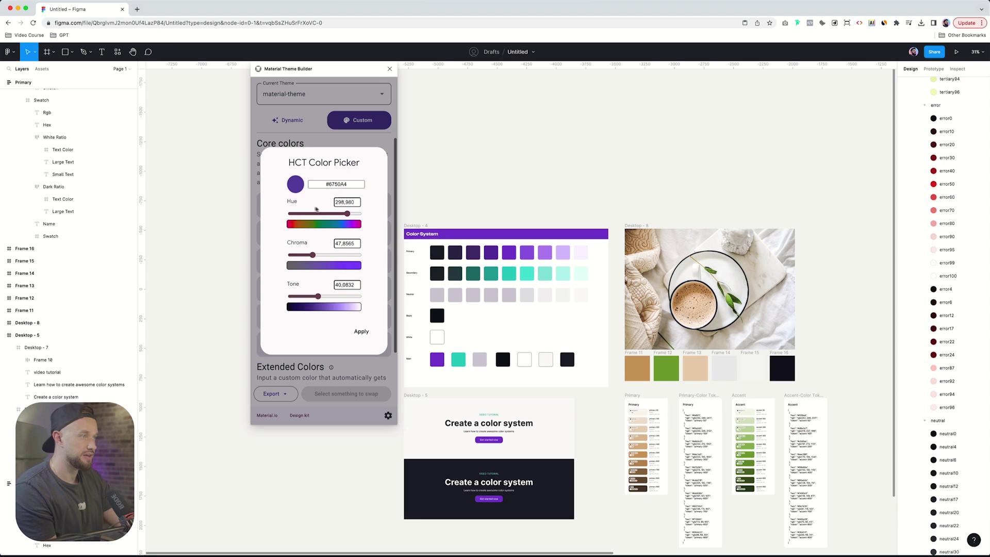
click(437, 359)
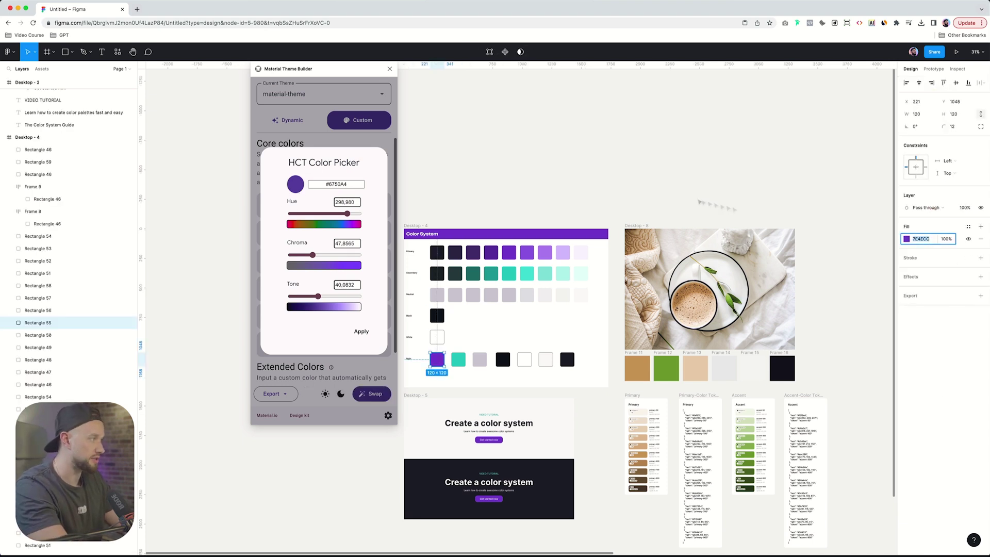
key(super+c)
double_click(336, 184)
key(super+v)
click(361, 331)
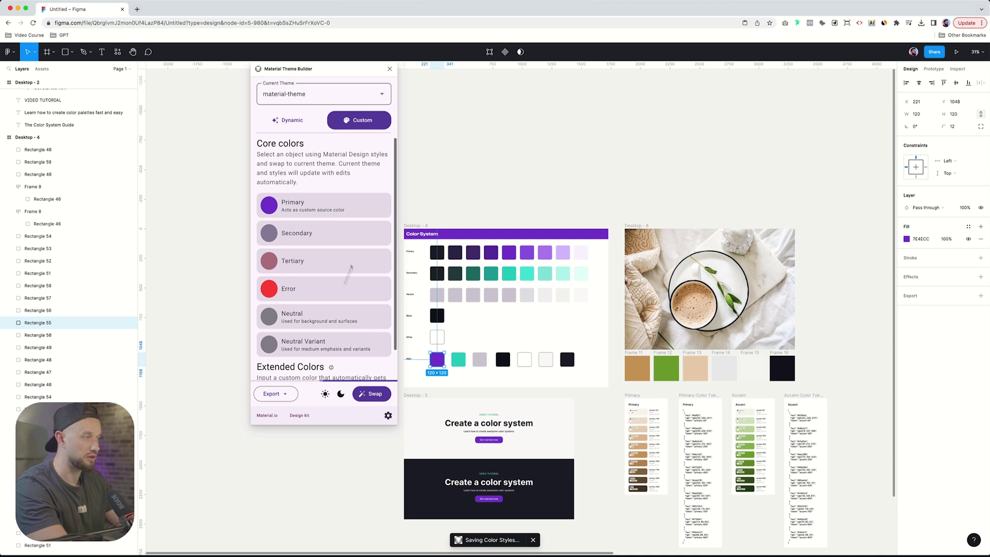
Open the theme's Secondary core color for editing and copy the hex code 4ECCC4 from the teal swatch's Main/Accent color style.
click(309, 244)
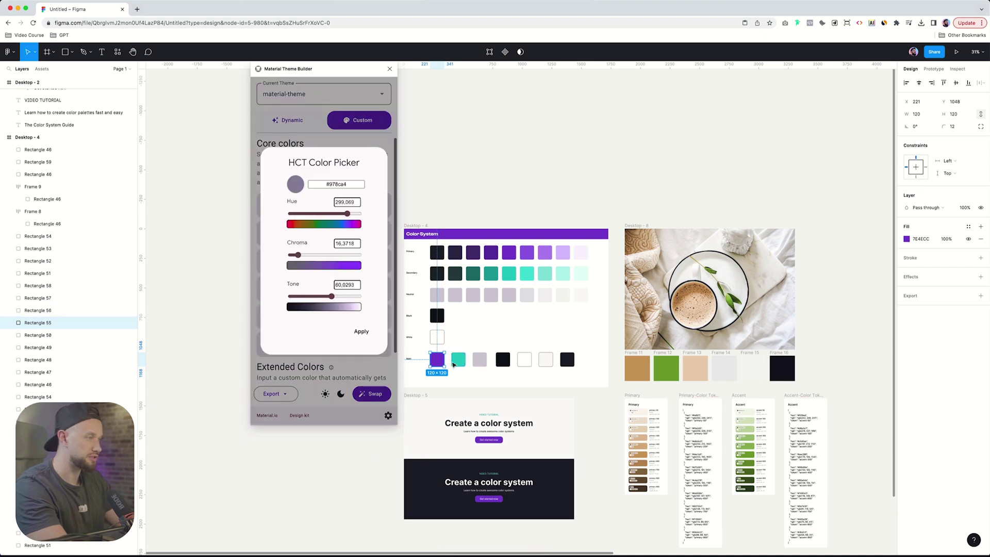
click(459, 359)
click(923, 226)
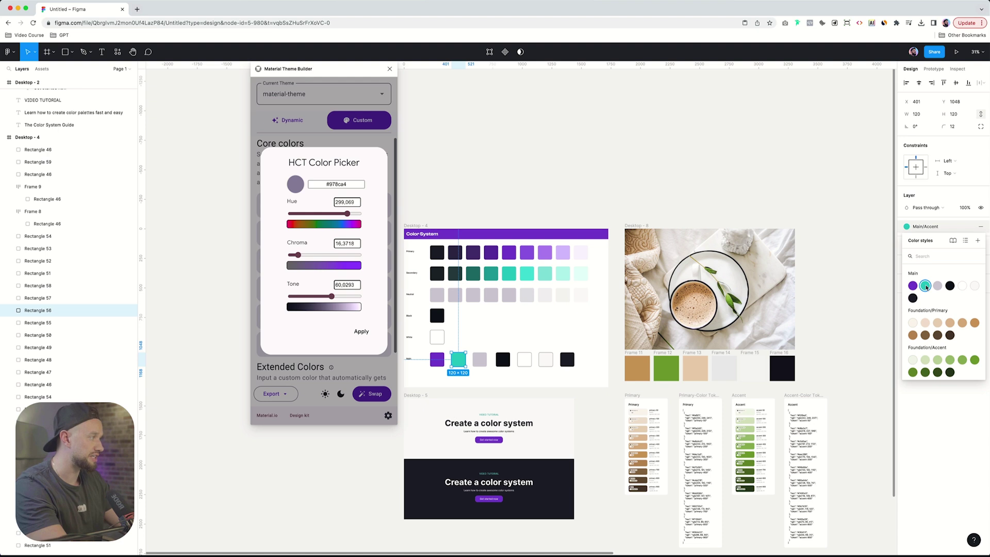
click(921, 232)
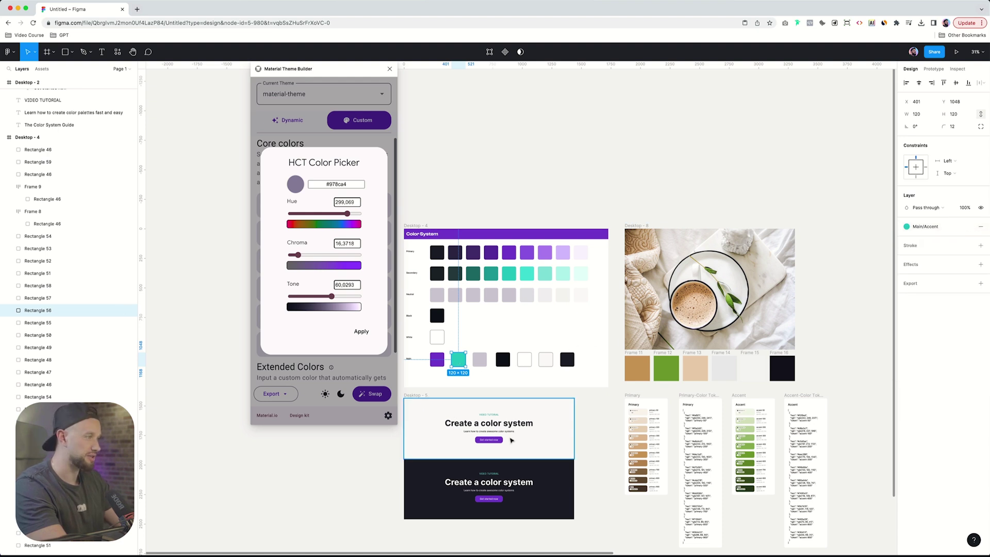
click(935, 228)
right_click(928, 289)
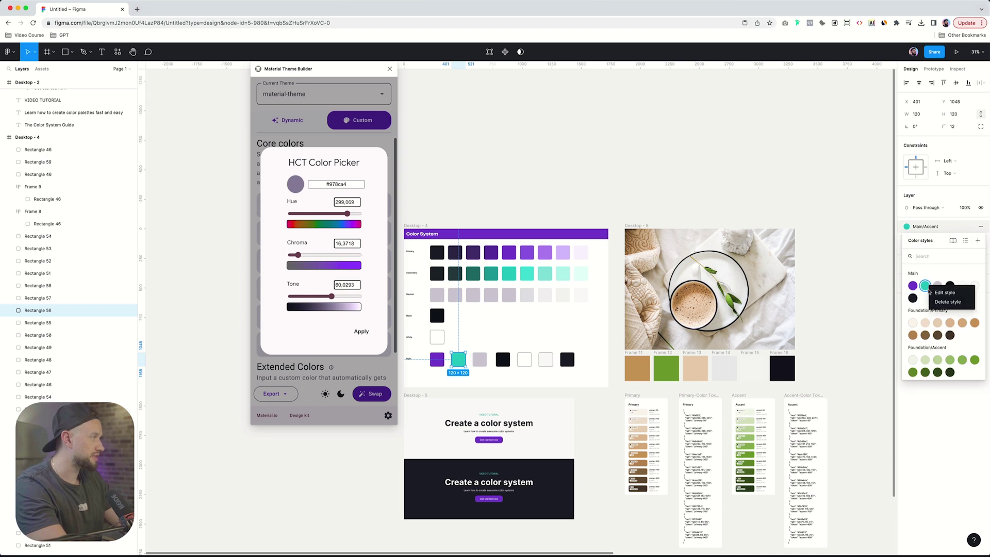
click(942, 292)
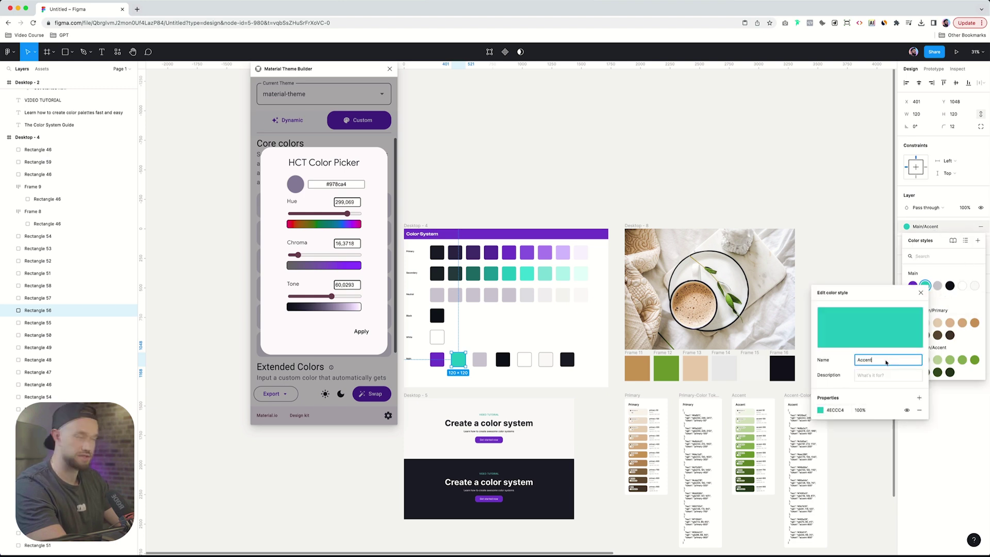
click(821, 410)
click(738, 488)
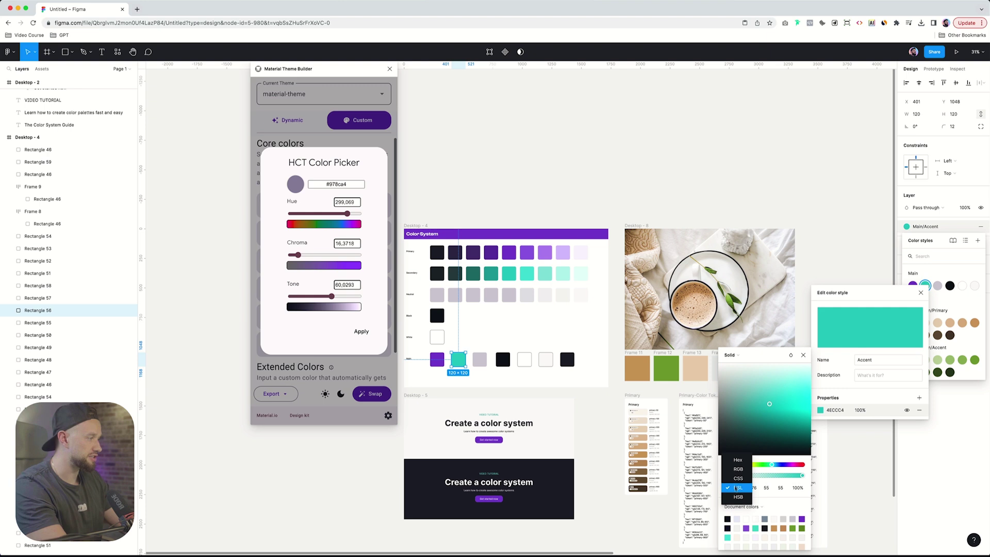
click(737, 460)
key(super+c)
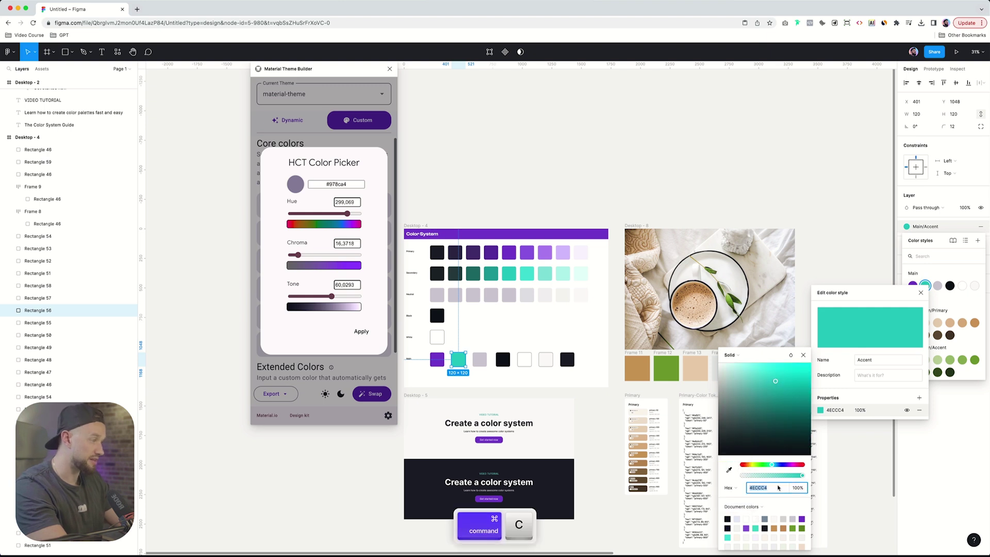
Set the theme's Secondary core color to 4ECCC4, then close the style editor and deselect the teal swatch.
click(337, 184)
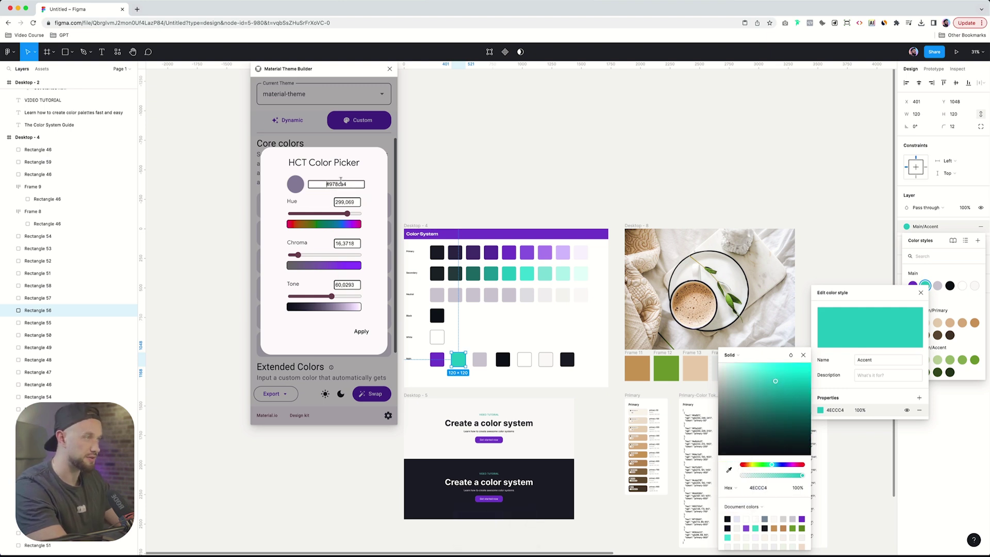
key(super+v)
click(360, 331)
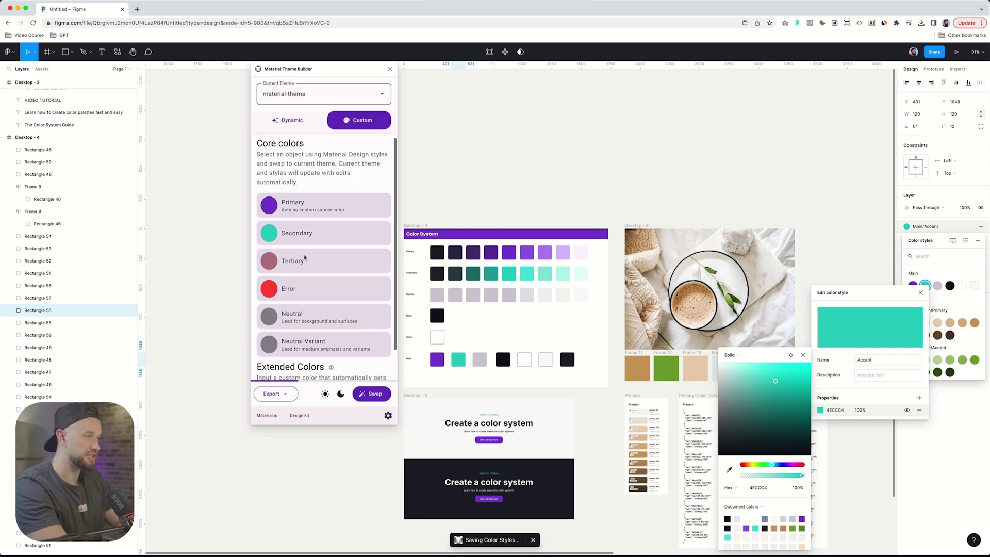
click(803, 221)
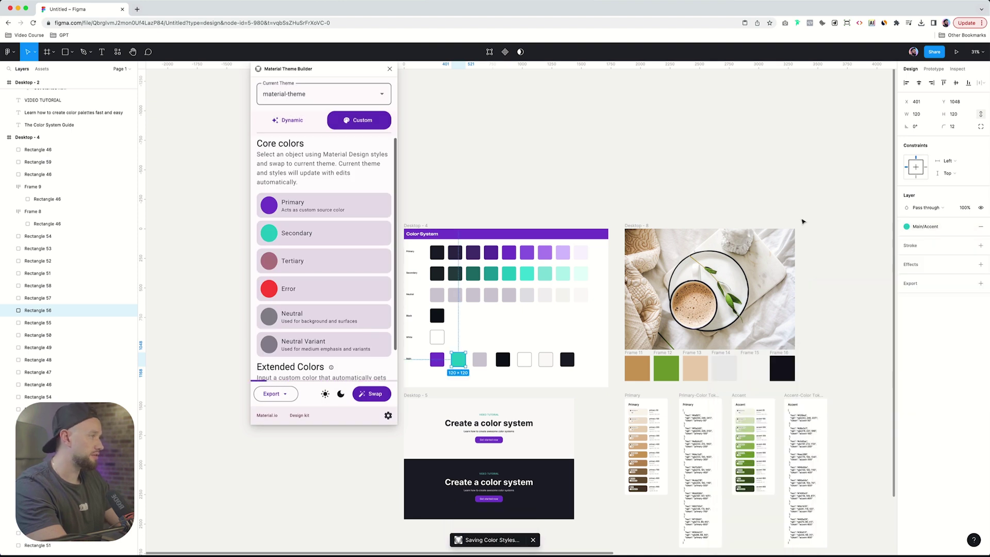
click(540, 170)
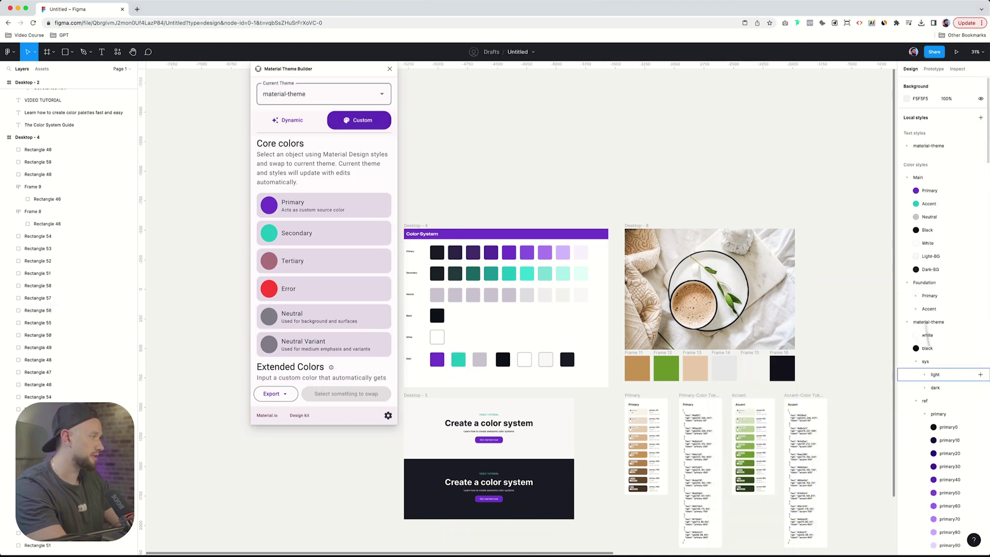
Collapse the Main and Foundation style groups and examine the material-theme group's primary and secondary reference color styles.
click(907, 178)
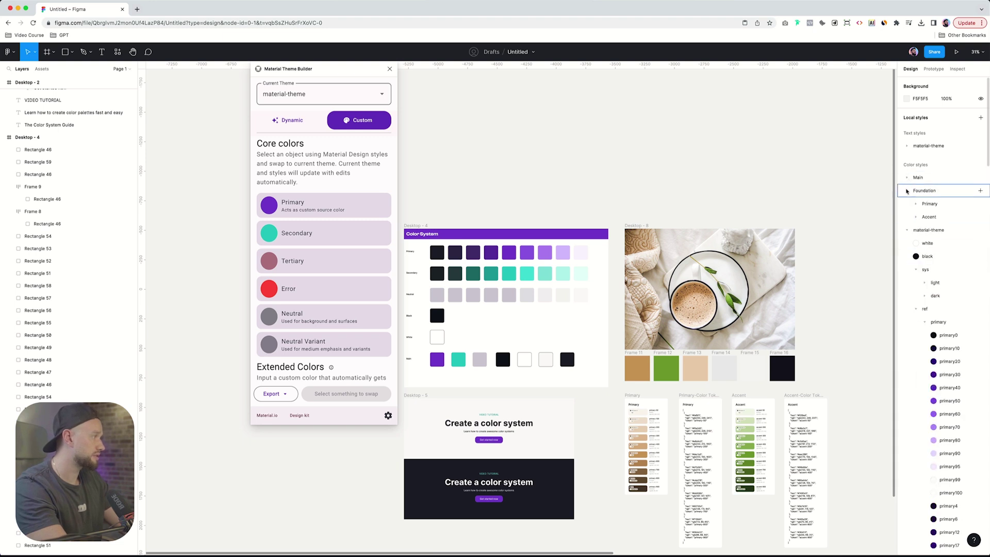
click(907, 190)
scroll(932, 356, down, 6)
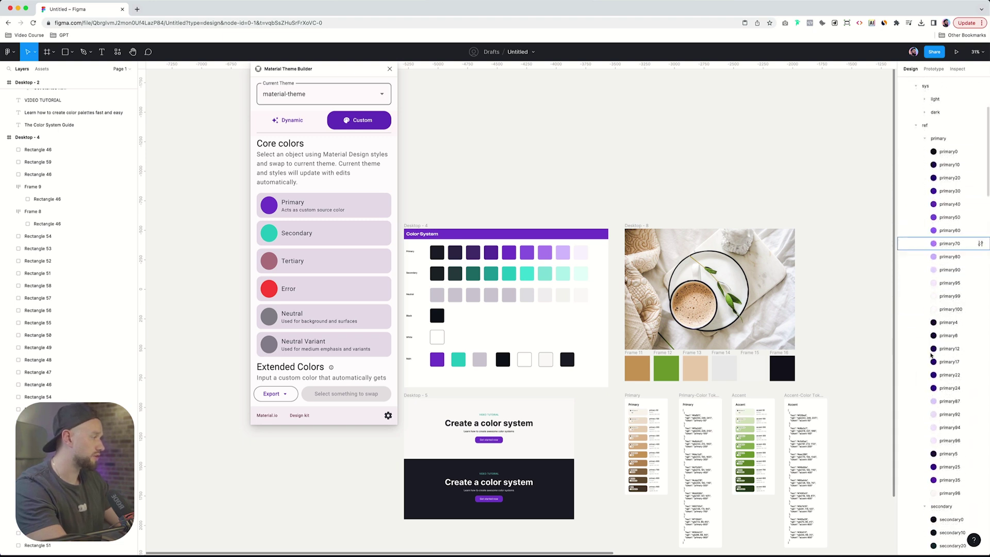
scroll(932, 356, down, 2)
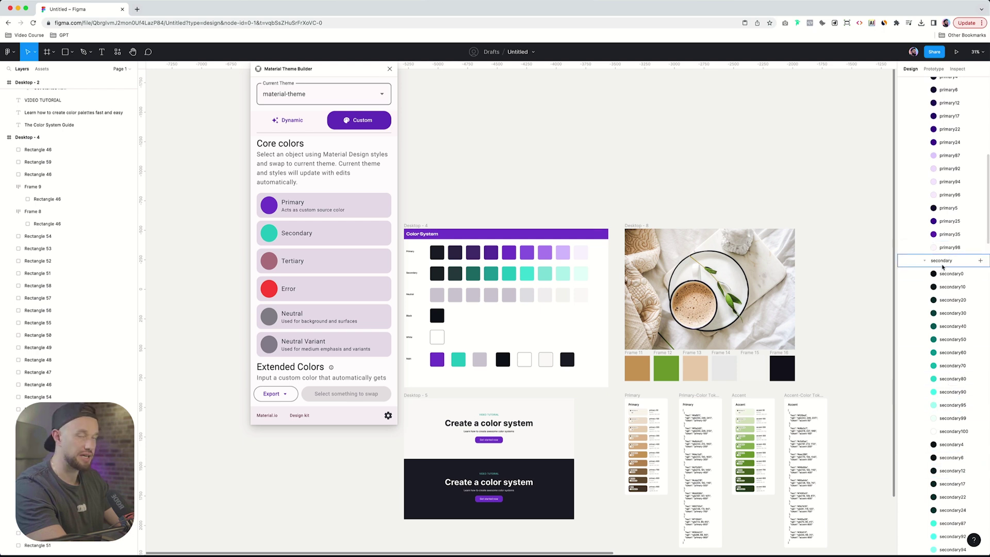
Close the Material Theme Builder plugin and return to the color system and palette frames on the canvas.
click(389, 68)
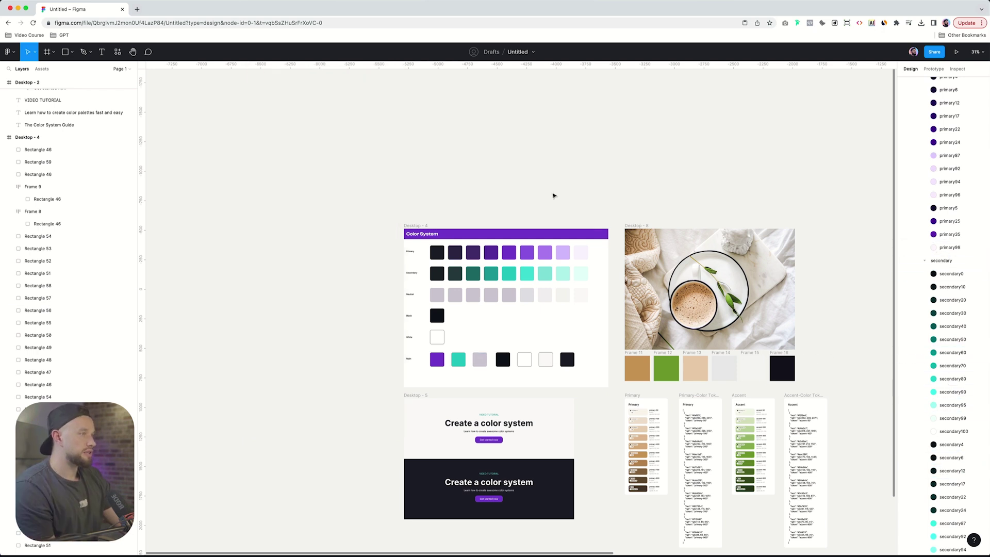
scroll(552, 194, down, 3)
scroll(553, 194, right, 3)
scroll(553, 195, down, 1)
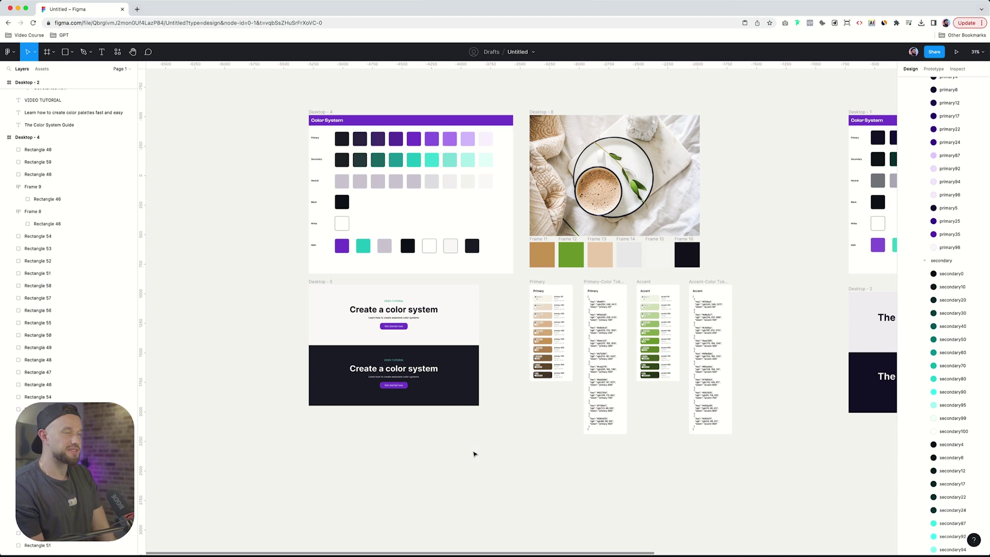
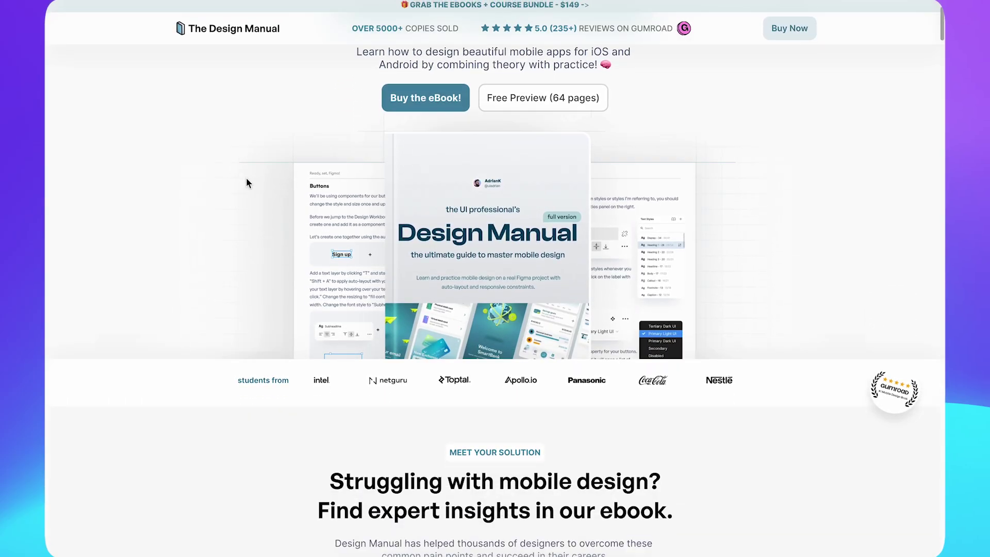
Look through The Design Manual ebook's web page, covering its project overview, parts and learning approach.
scroll(252, 184, down, 20)
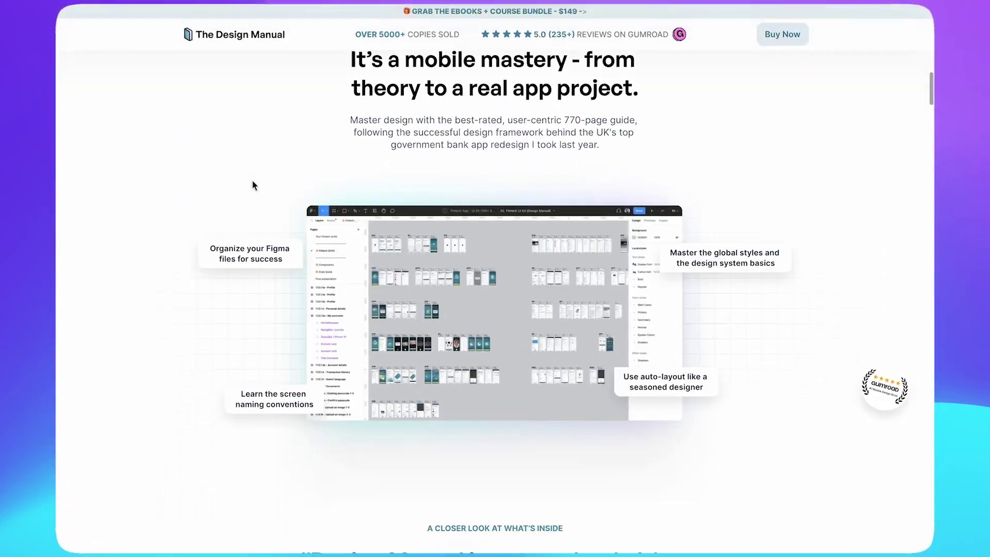
scroll(257, 187, down, 20)
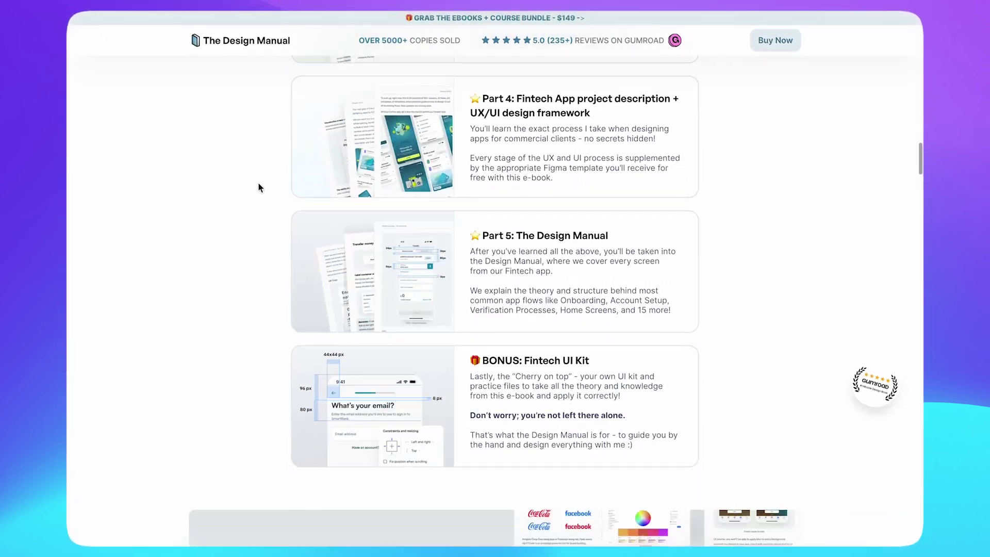
scroll(264, 186, down, 15)
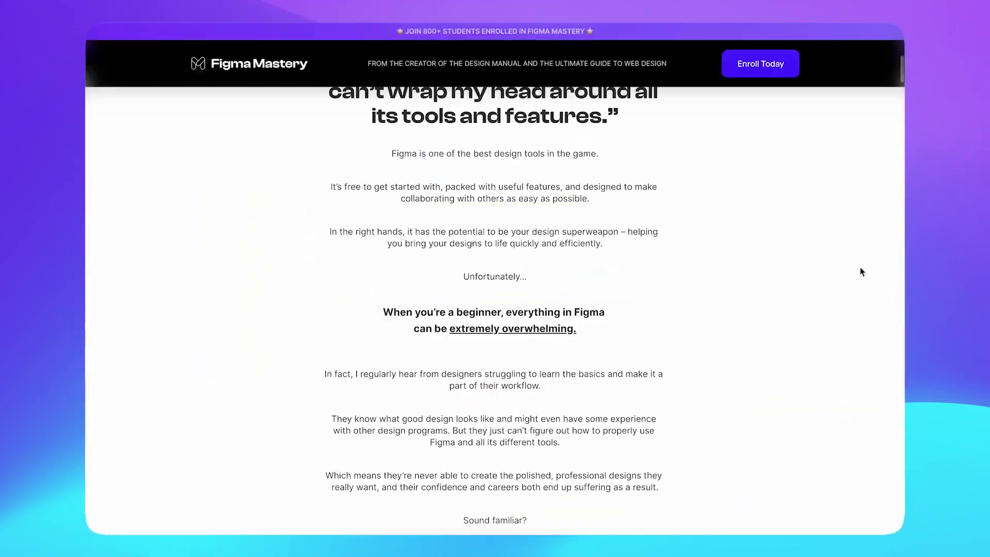
Browse the Figma Mastery course page and the Ultimate Guide to Web Design ebook page.
scroll(862, 271, down, 20)
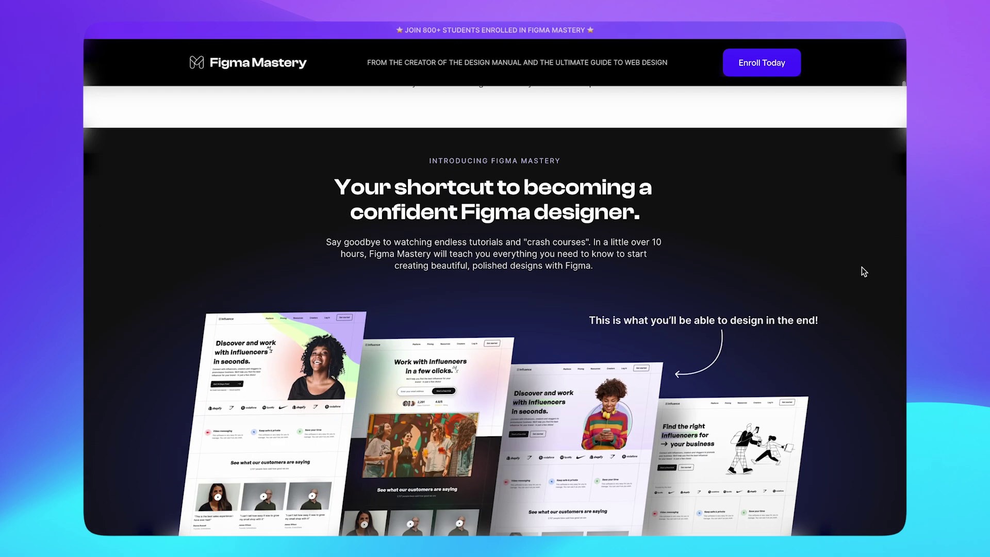
scroll(869, 271, down, 20)
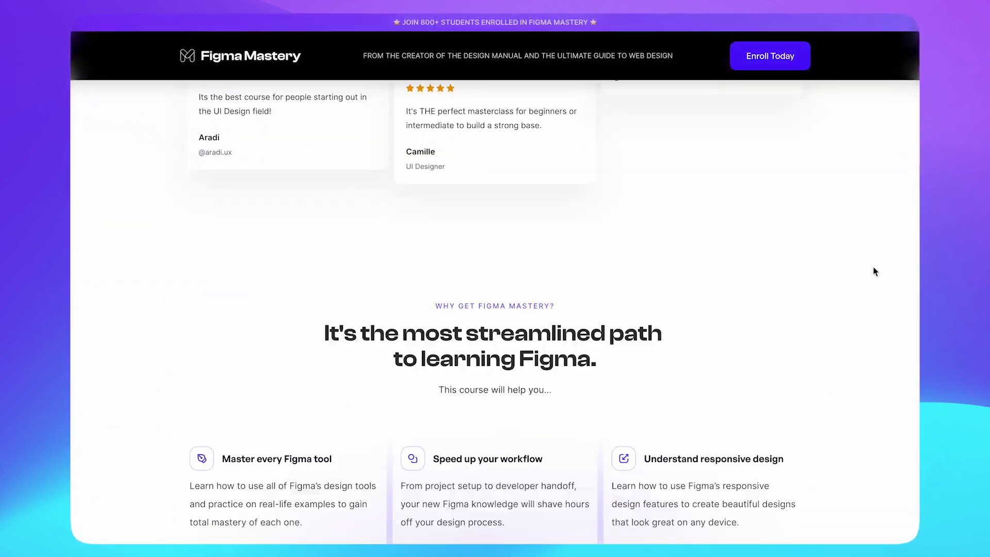
scroll(876, 272, down, 15)
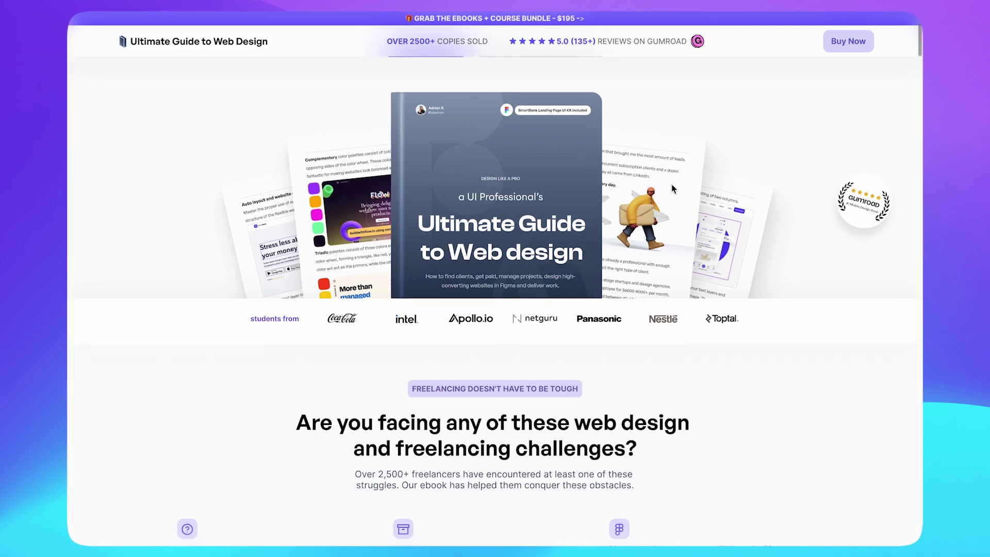
scroll(671, 189, down, 6)
scroll(671, 188, down, 15)
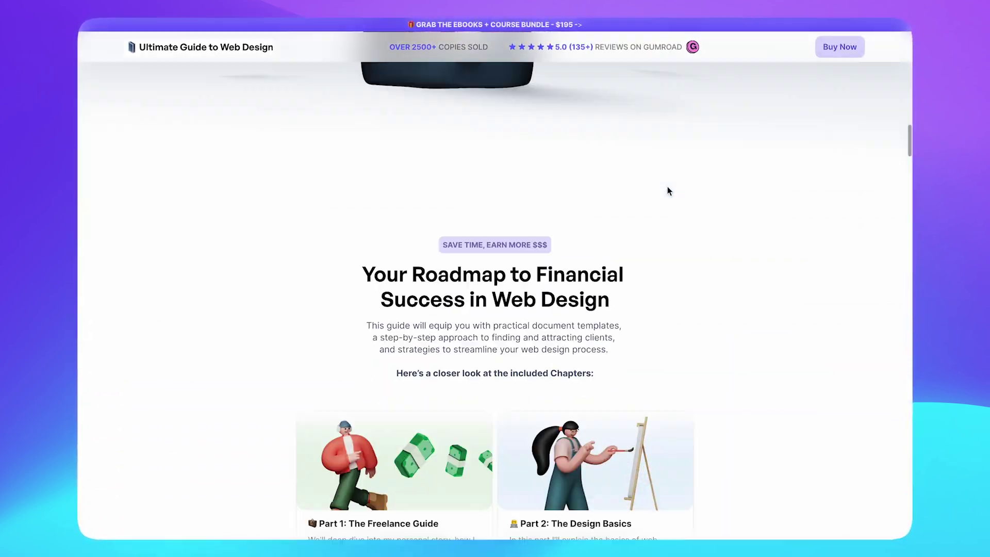
Review The Ultimate Design Bundle page, including the product comparison, community reviews and frequently asked questions.
scroll(667, 190, down, 20)
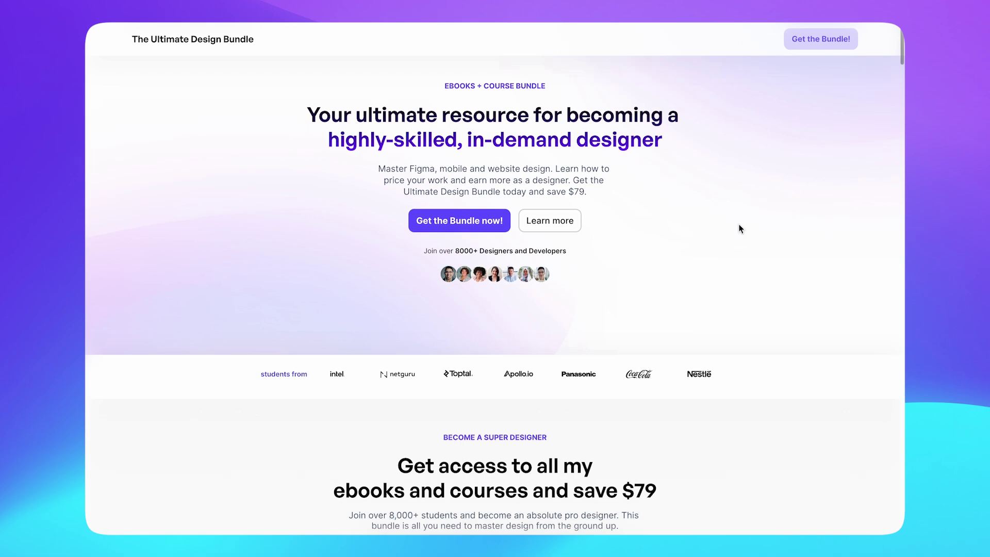
scroll(741, 225, down, 8)
scroll(740, 227, down, 15)
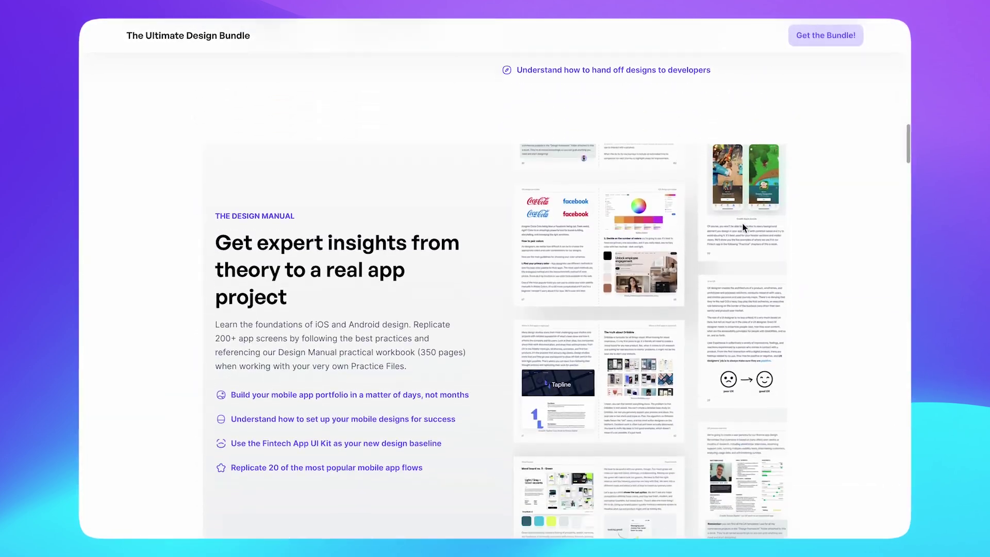
scroll(743, 225, down, 20)
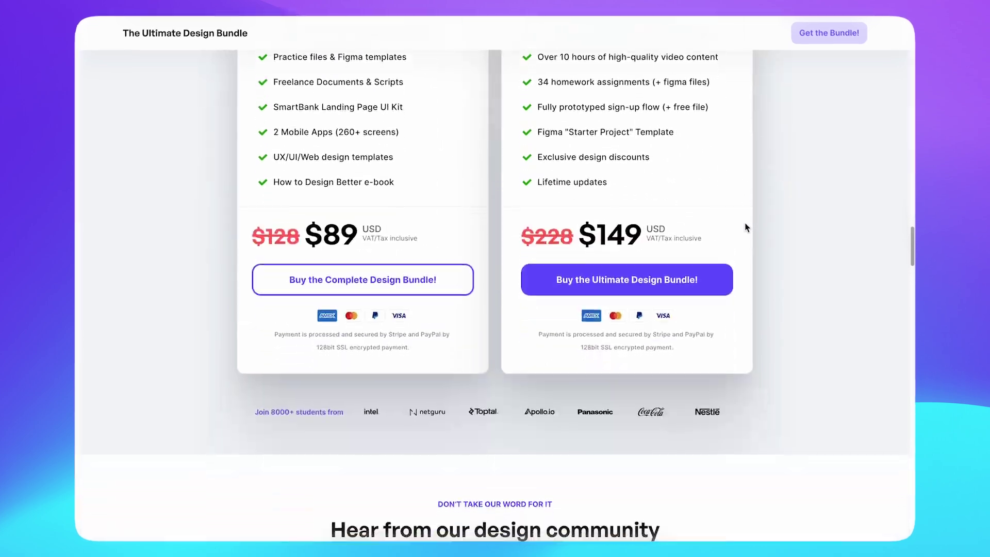
scroll(746, 226, down, 20)
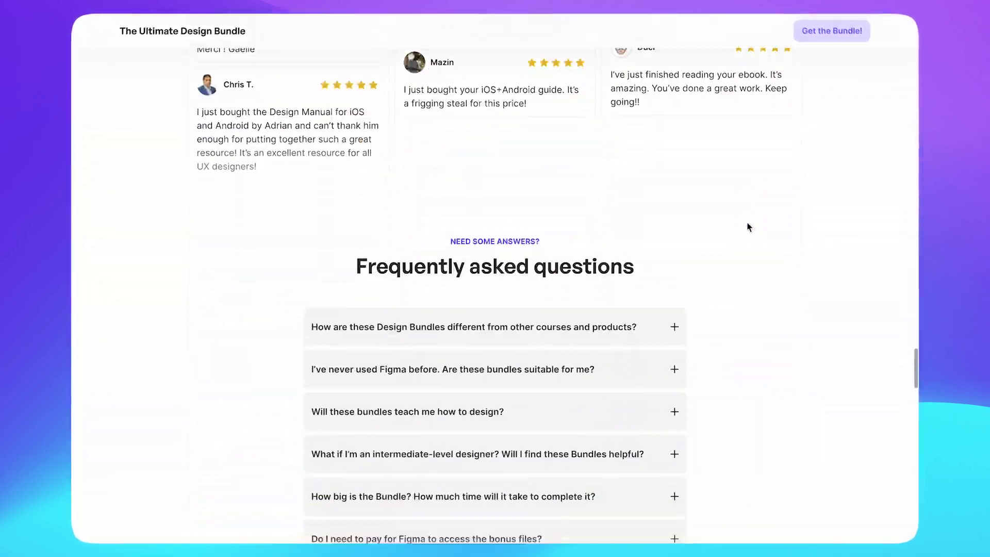
scroll(748, 227, down, 20)
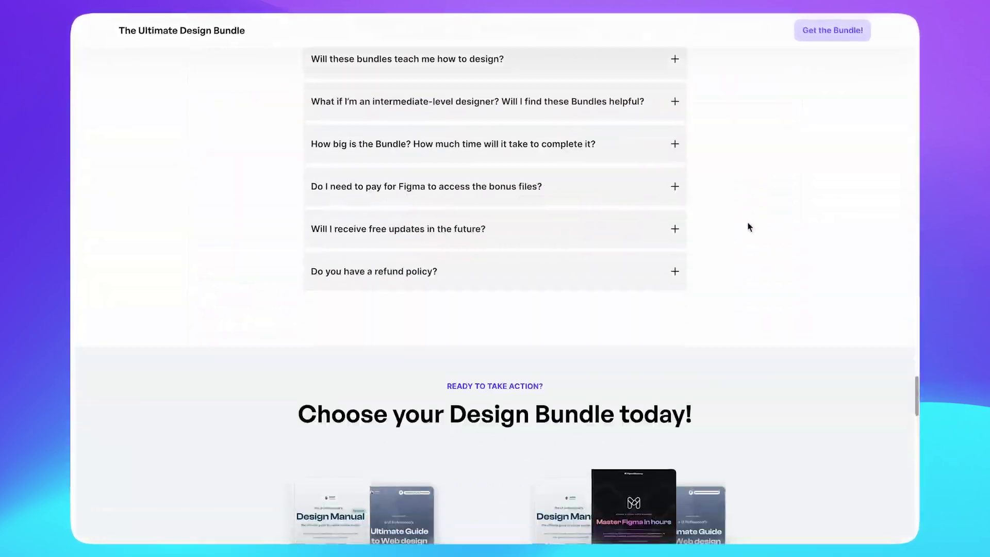